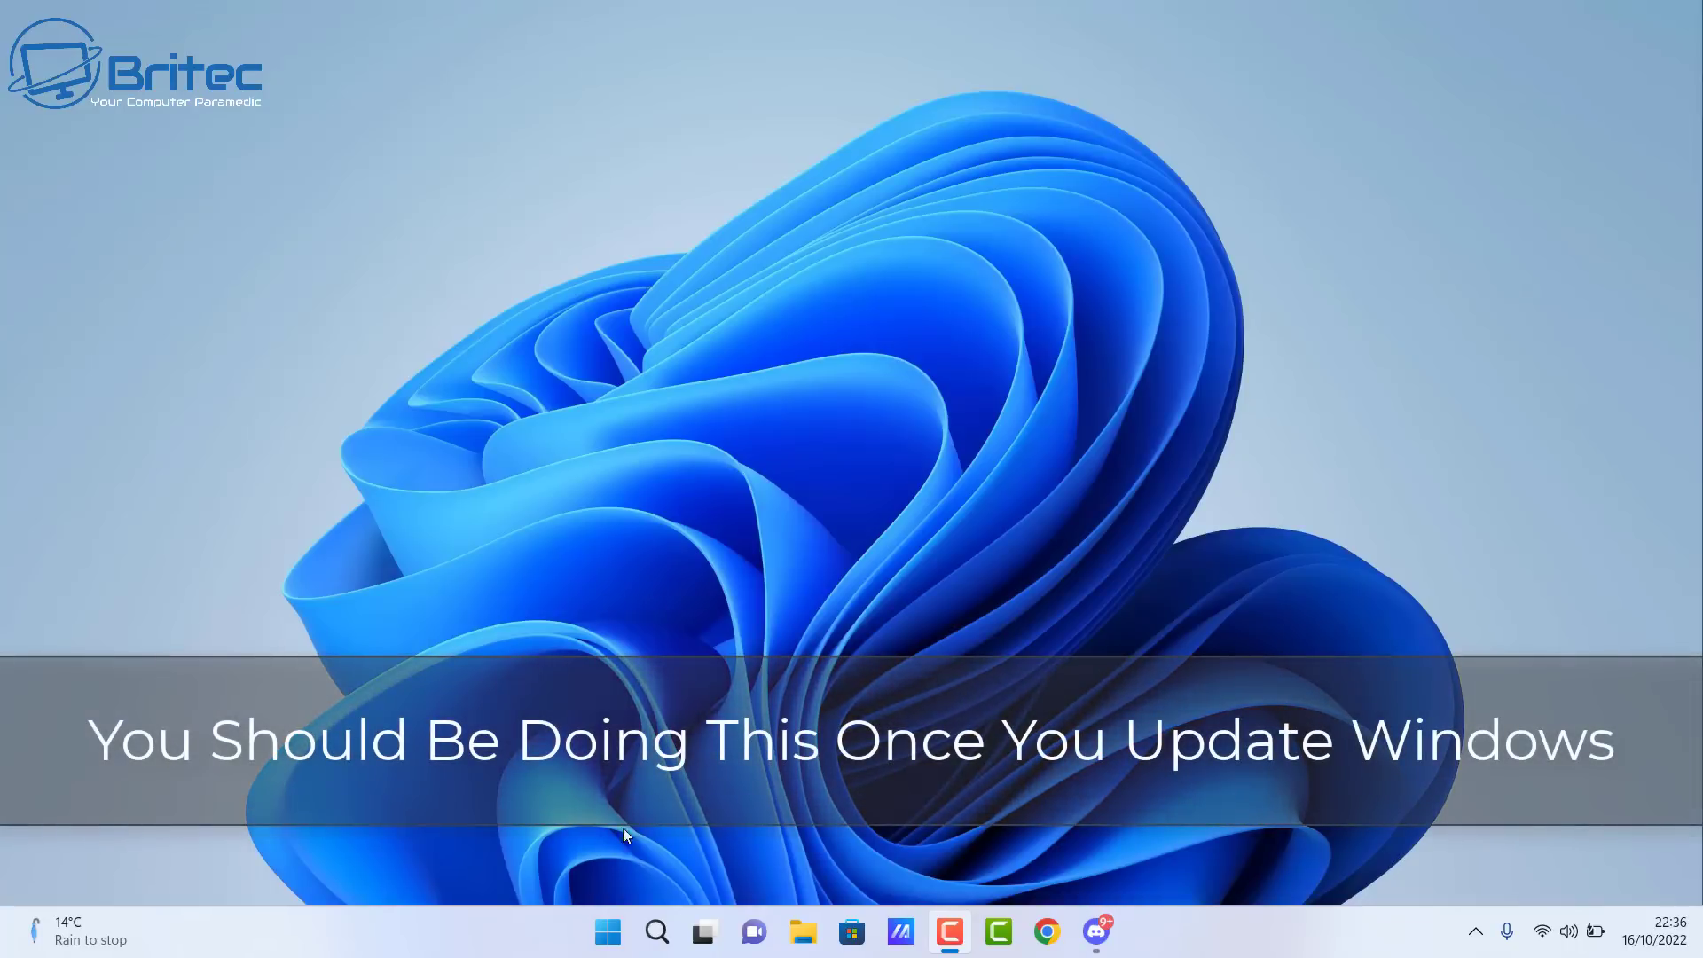
# Step: Check for updates on the Windows Update page so the 2022-10 22H2 cumulative update starts downloading
pyautogui.click(608, 931)
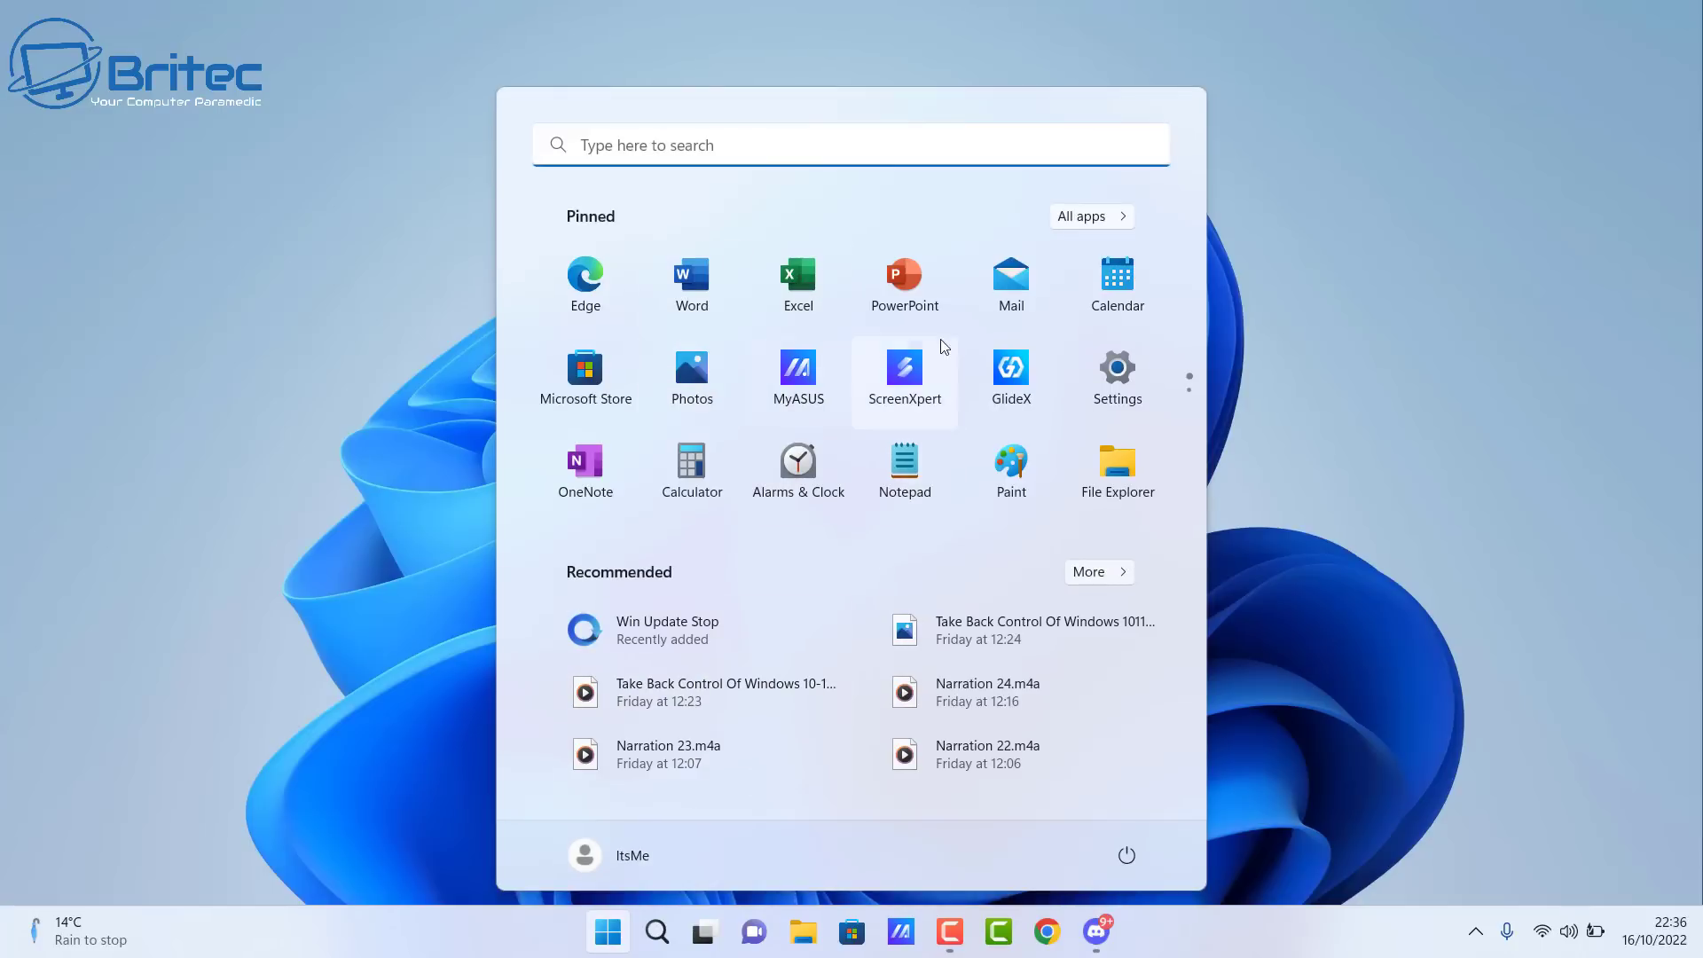
pyautogui.click(1114, 371)
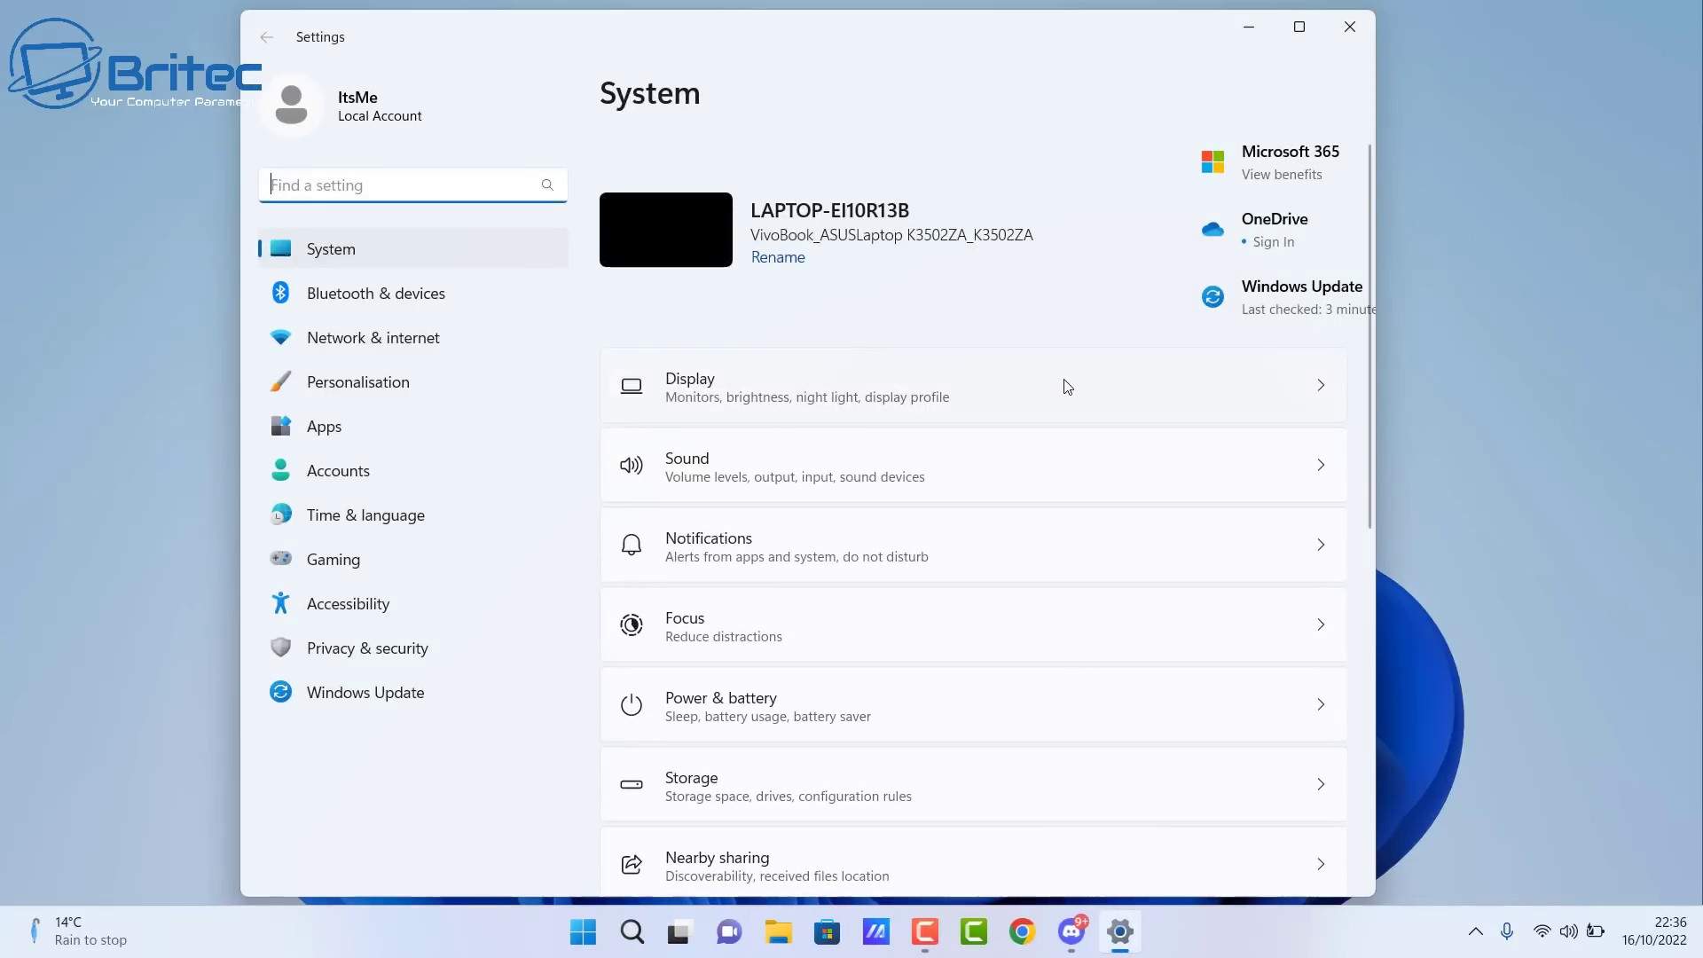
pyautogui.click(363, 693)
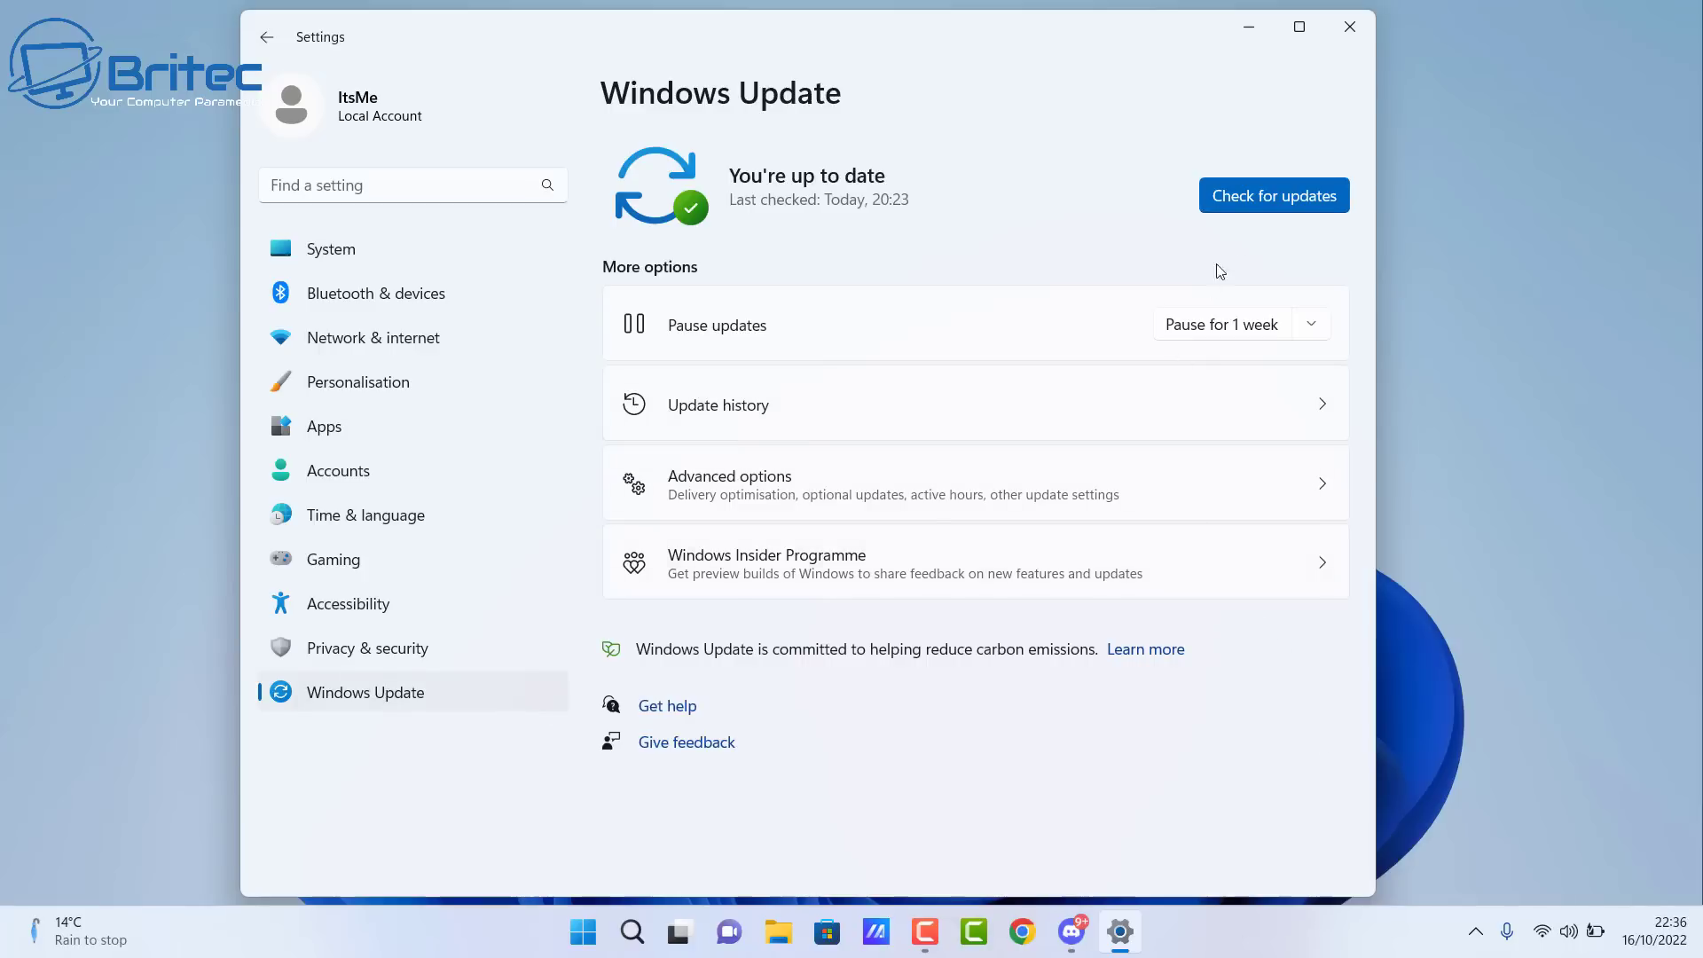
pyautogui.click(1264, 211)
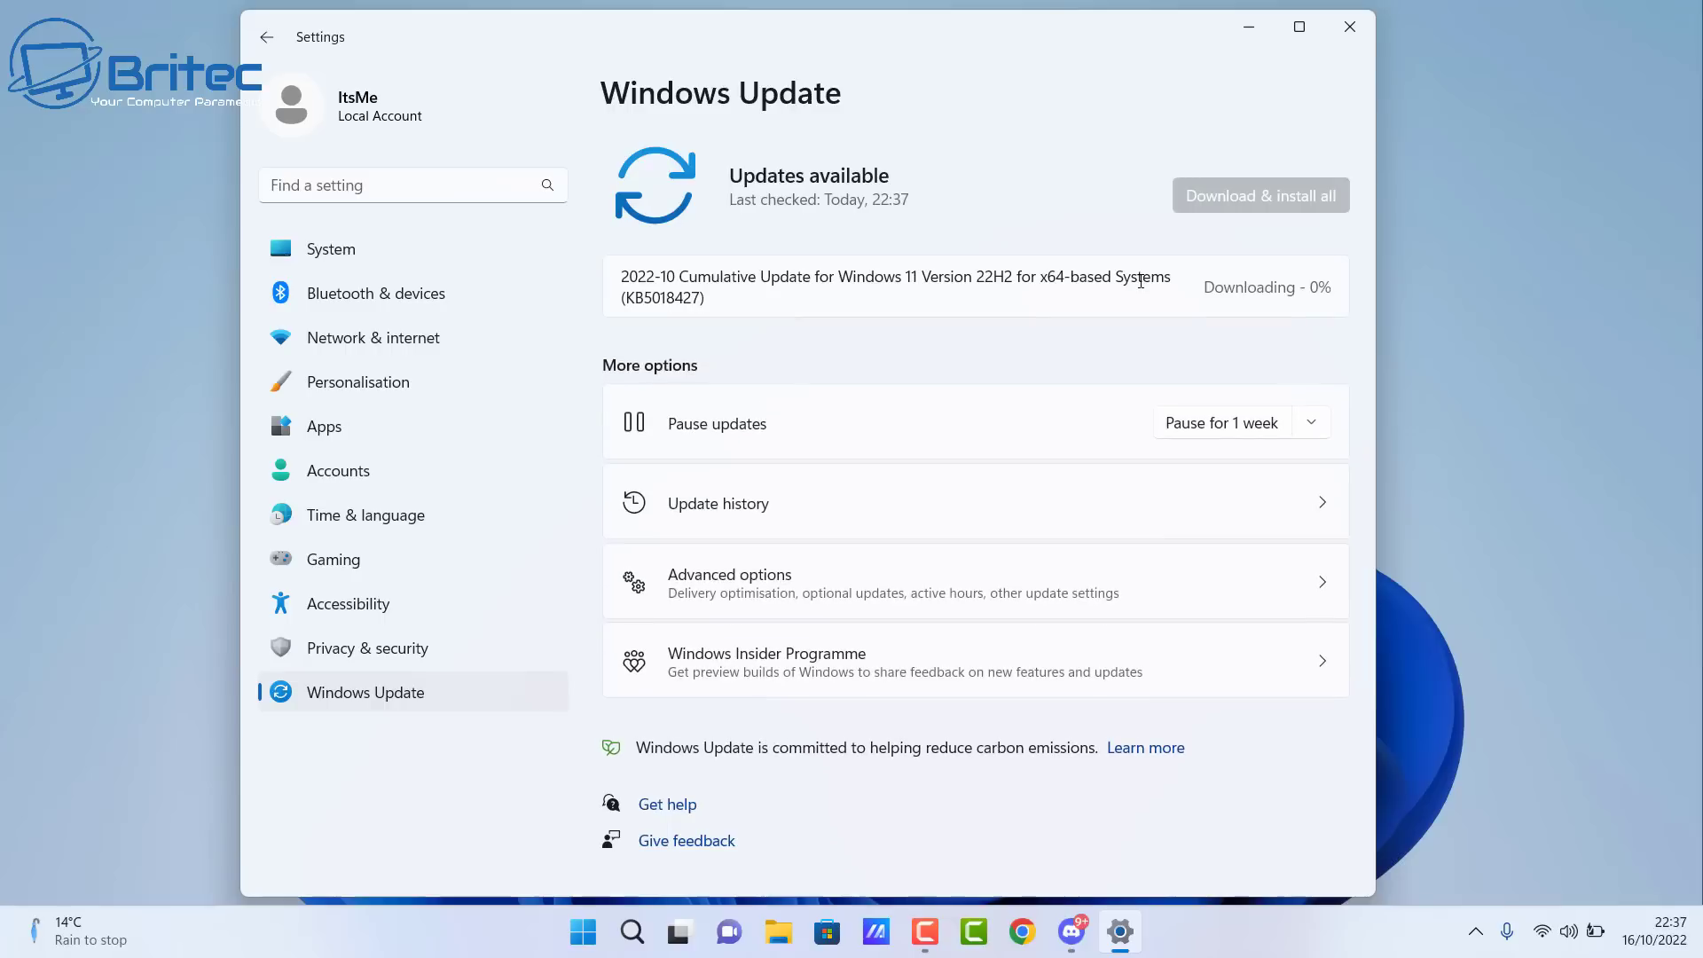
# Step: Highlight '22H2' in the update title, clear the selection, and minimise Settings
pyautogui.doubleClick(986, 276)
pyautogui.click(995, 321)
pyautogui.click(1248, 32)
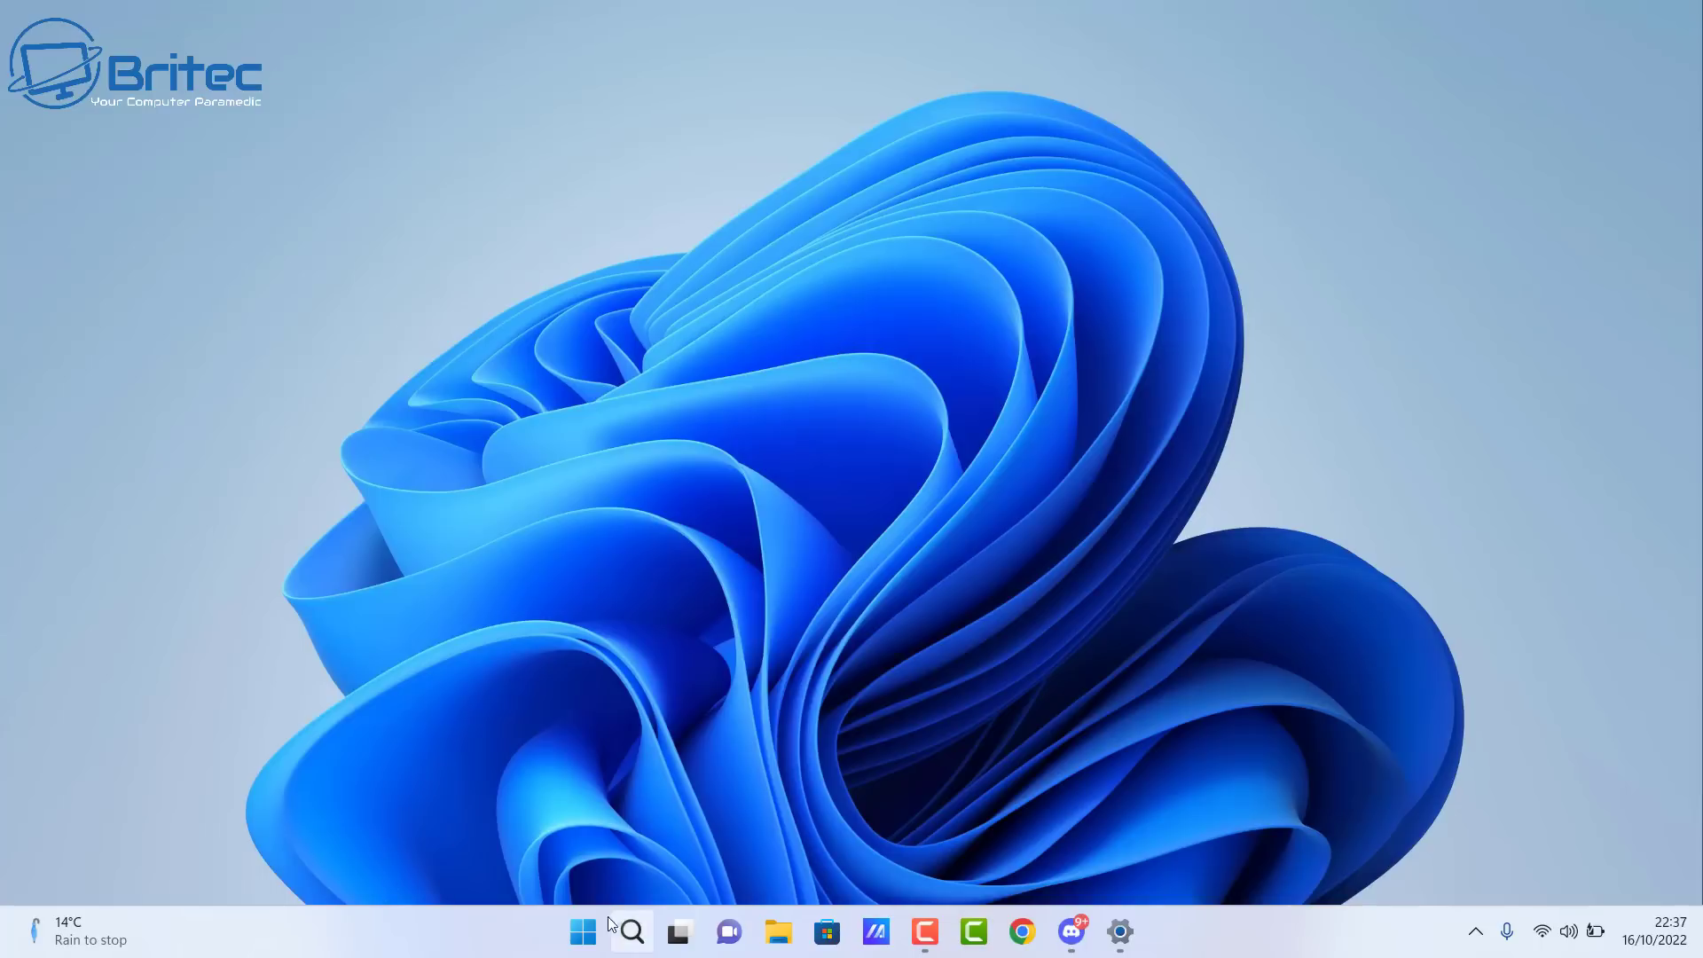
# Step: Reopen Settings to System > Storage and review the OS (C:) usage categories and cleanup recommendations
pyautogui.click(591, 938)
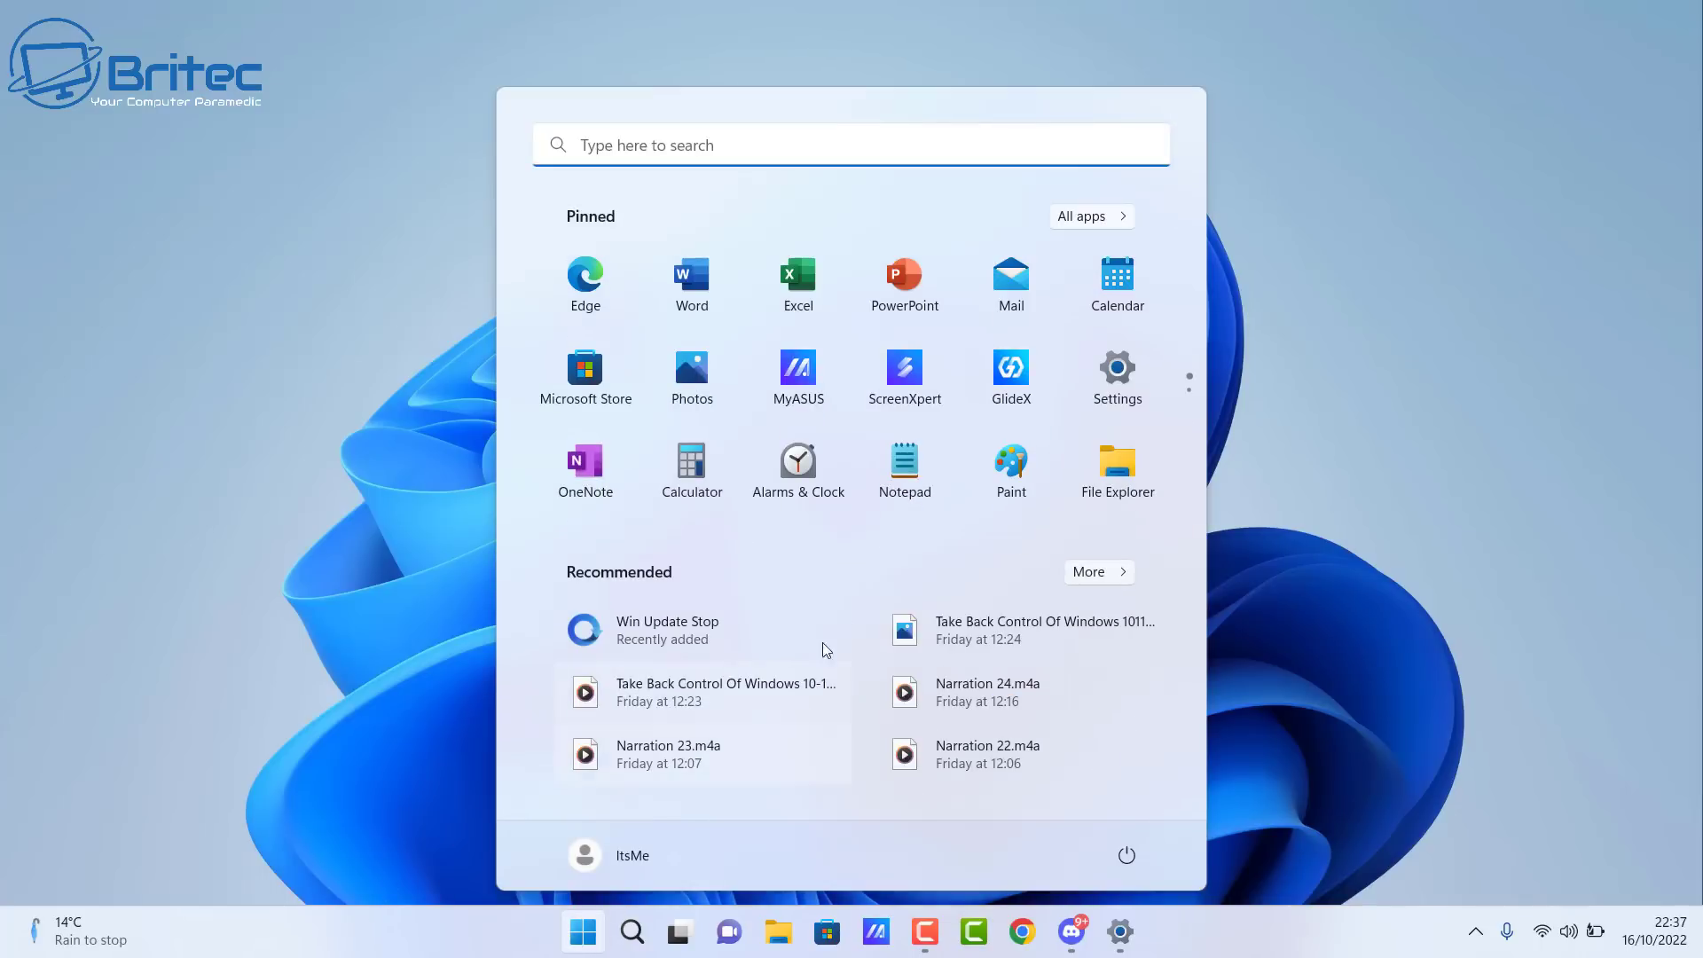
pyautogui.click(1117, 384)
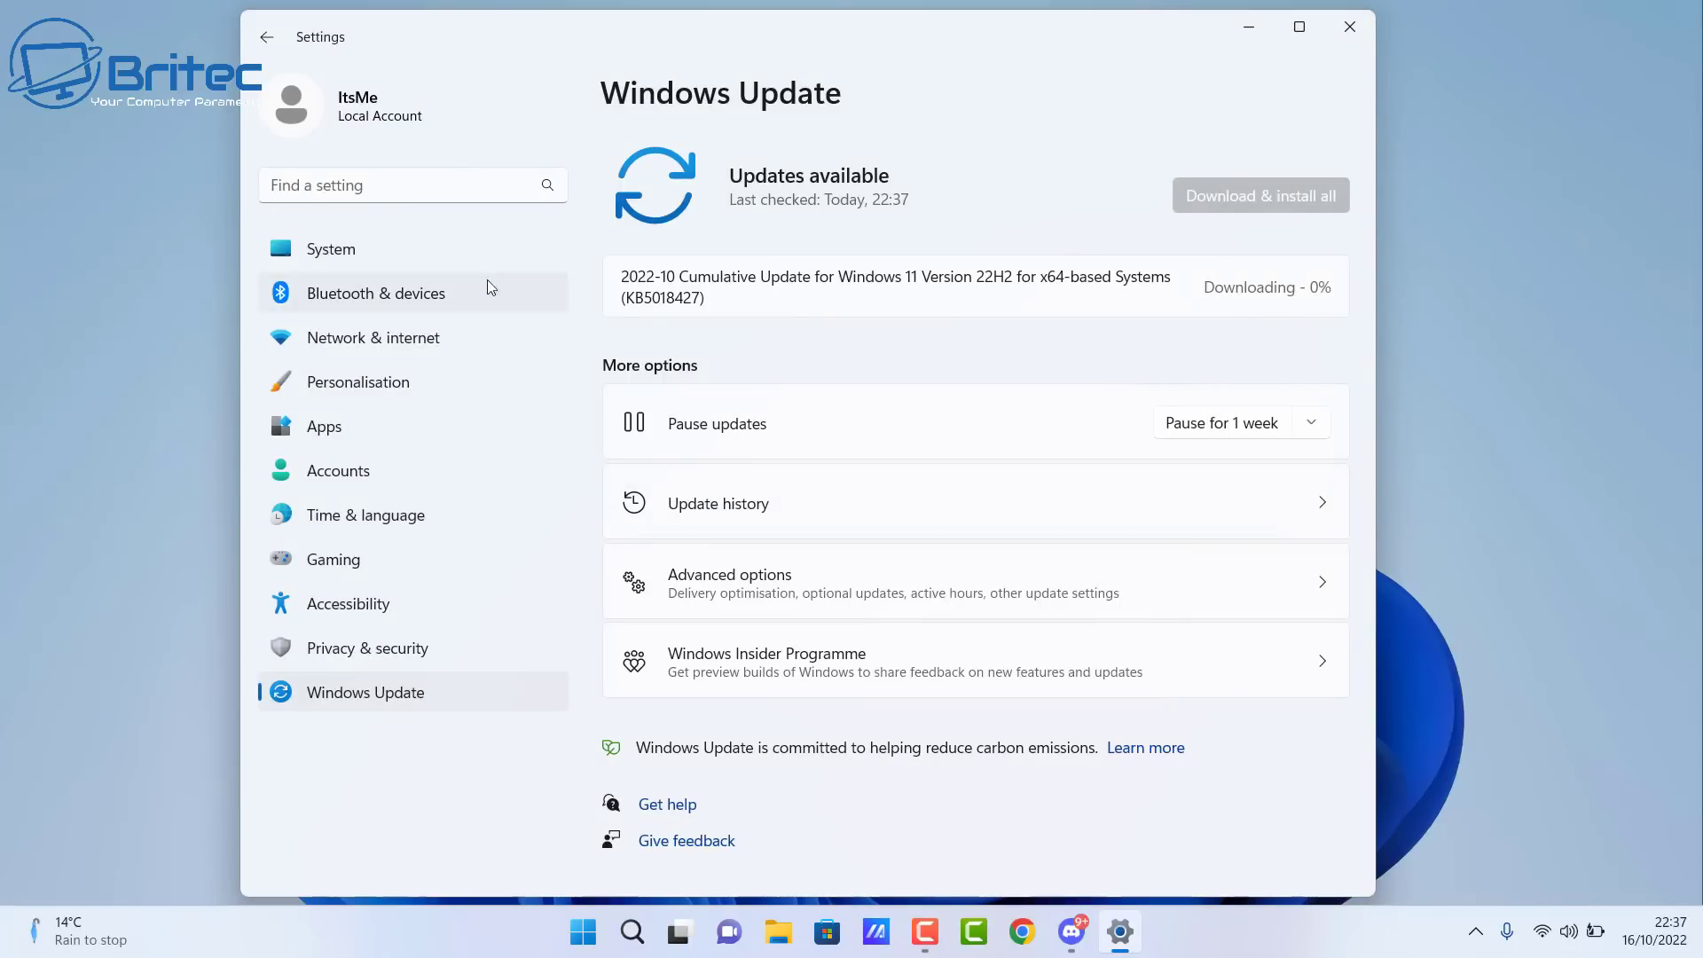
pyautogui.click(376, 249)
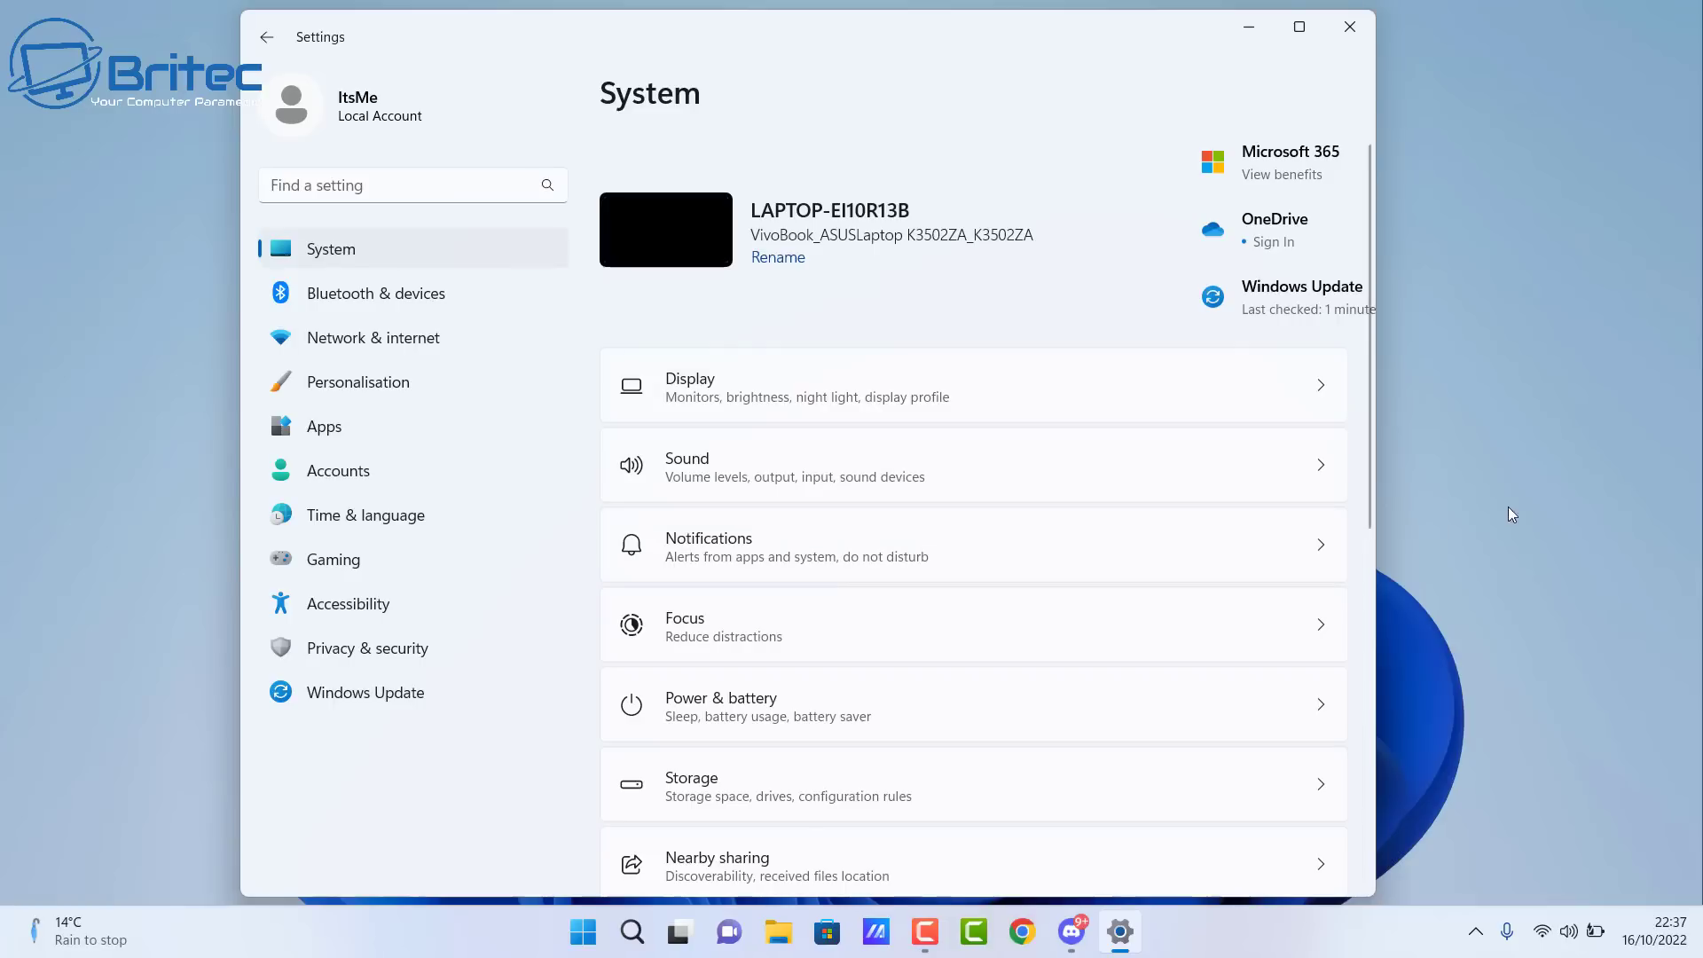
pyautogui.click(733, 795)
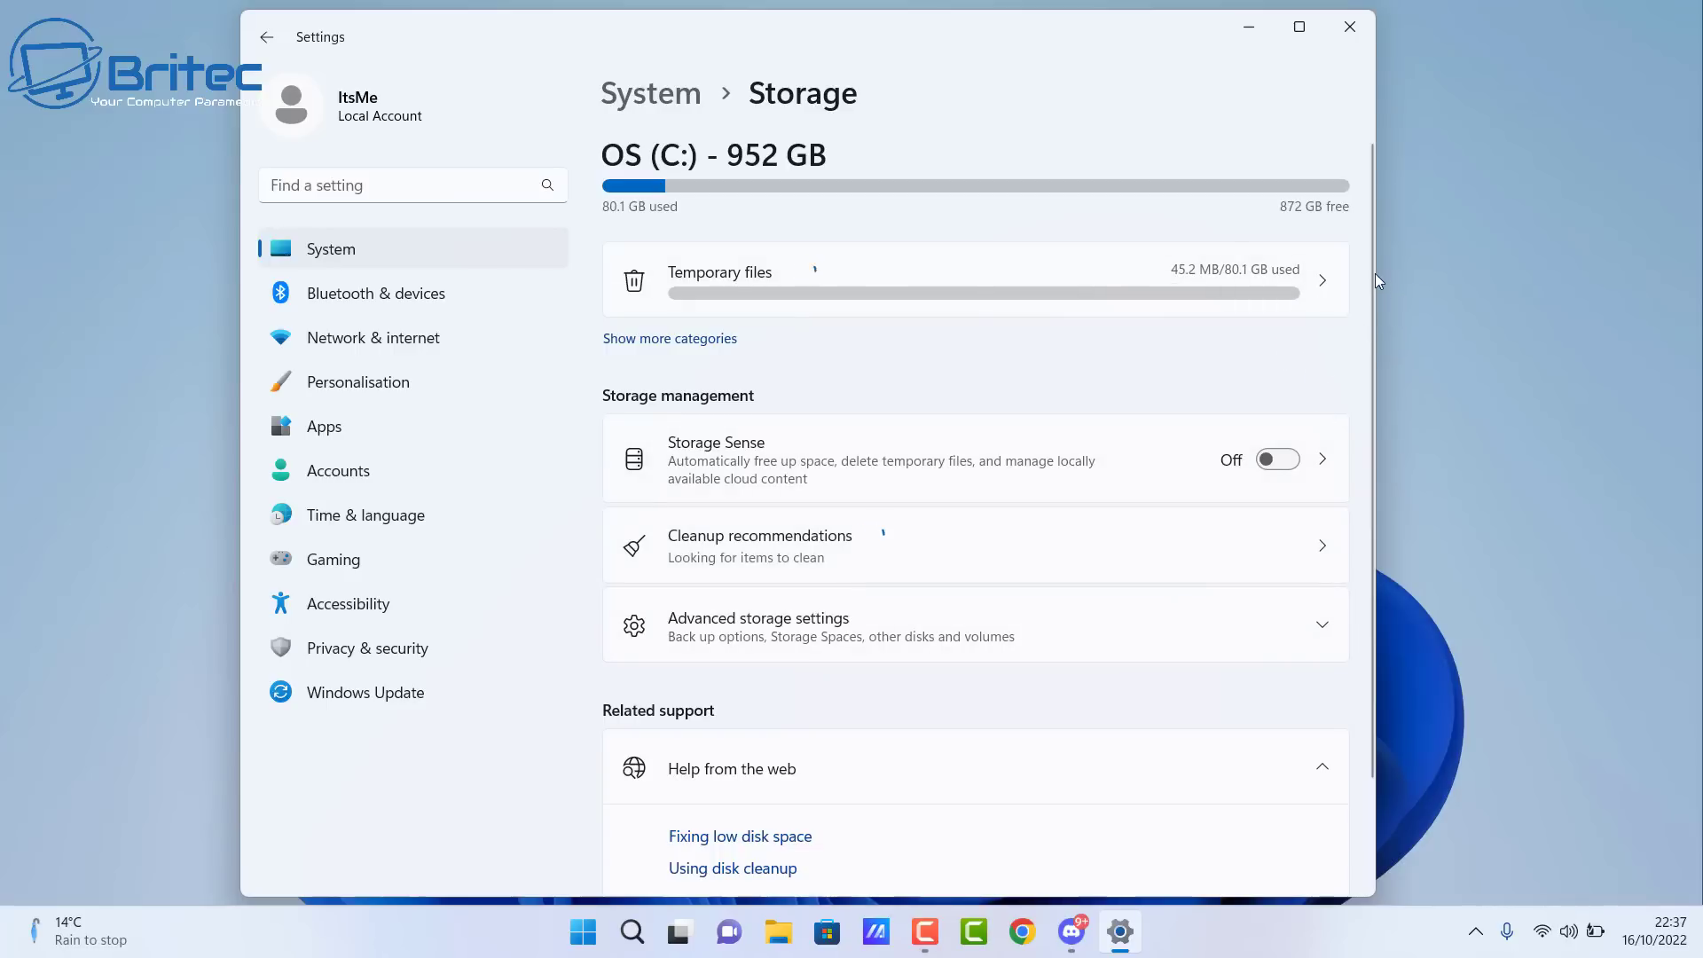
pyautogui.scroll(-3, 1364, 258)
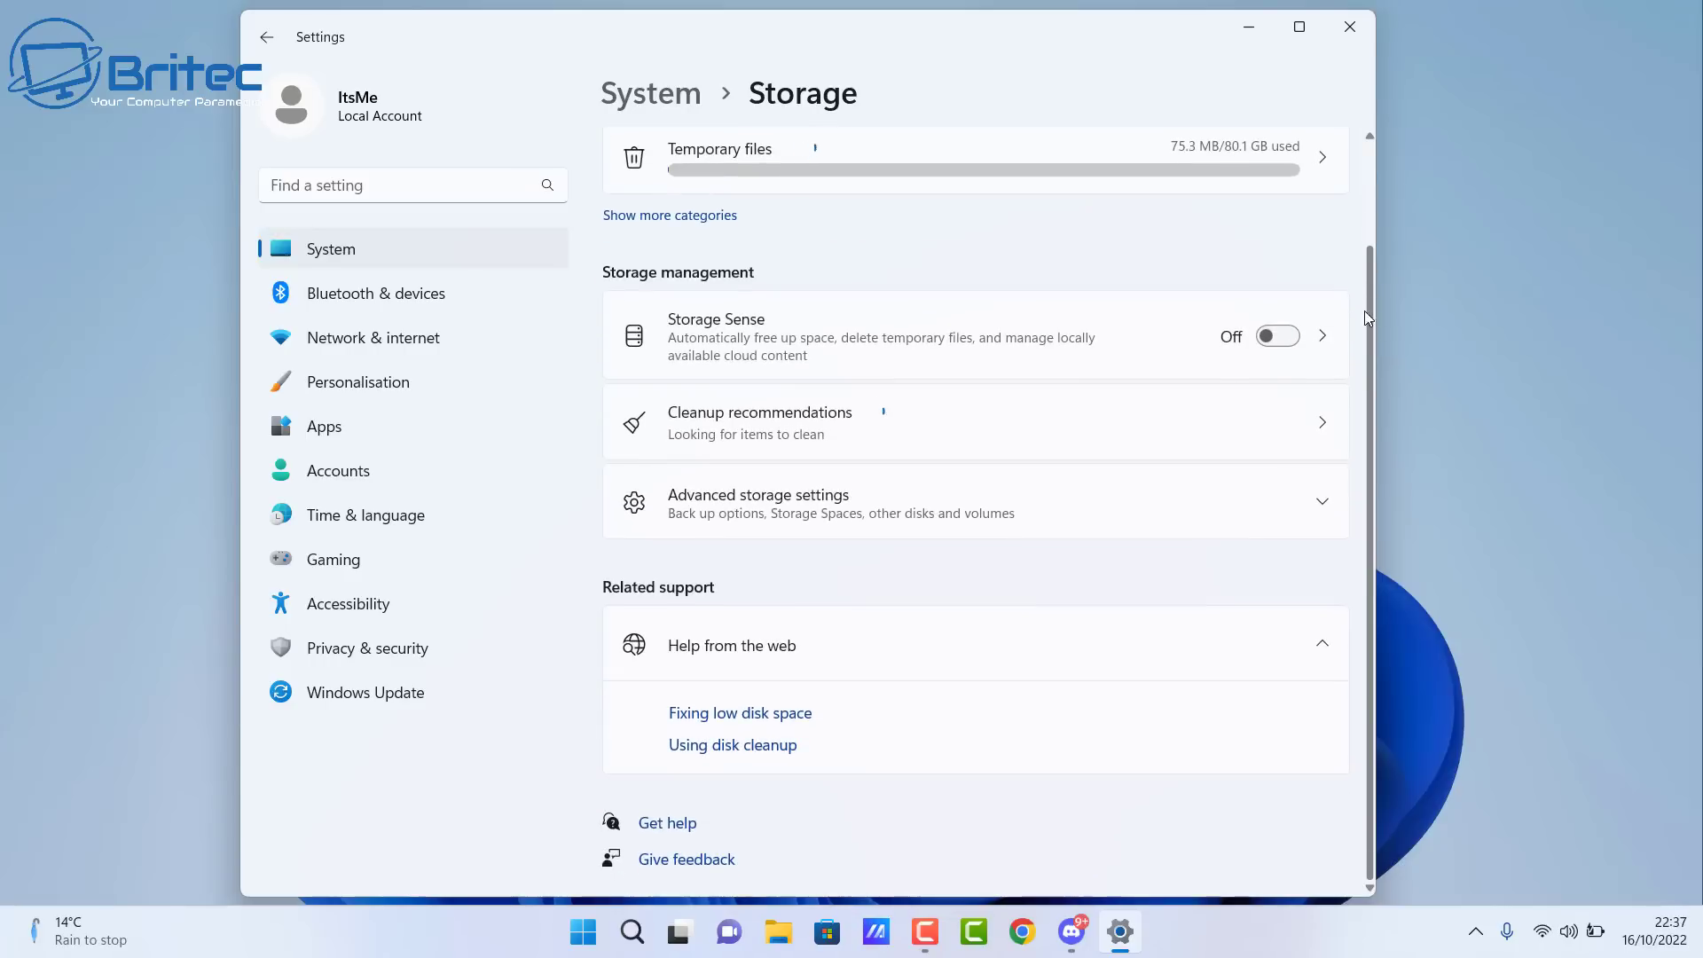
pyautogui.scroll(3, 1367, 334)
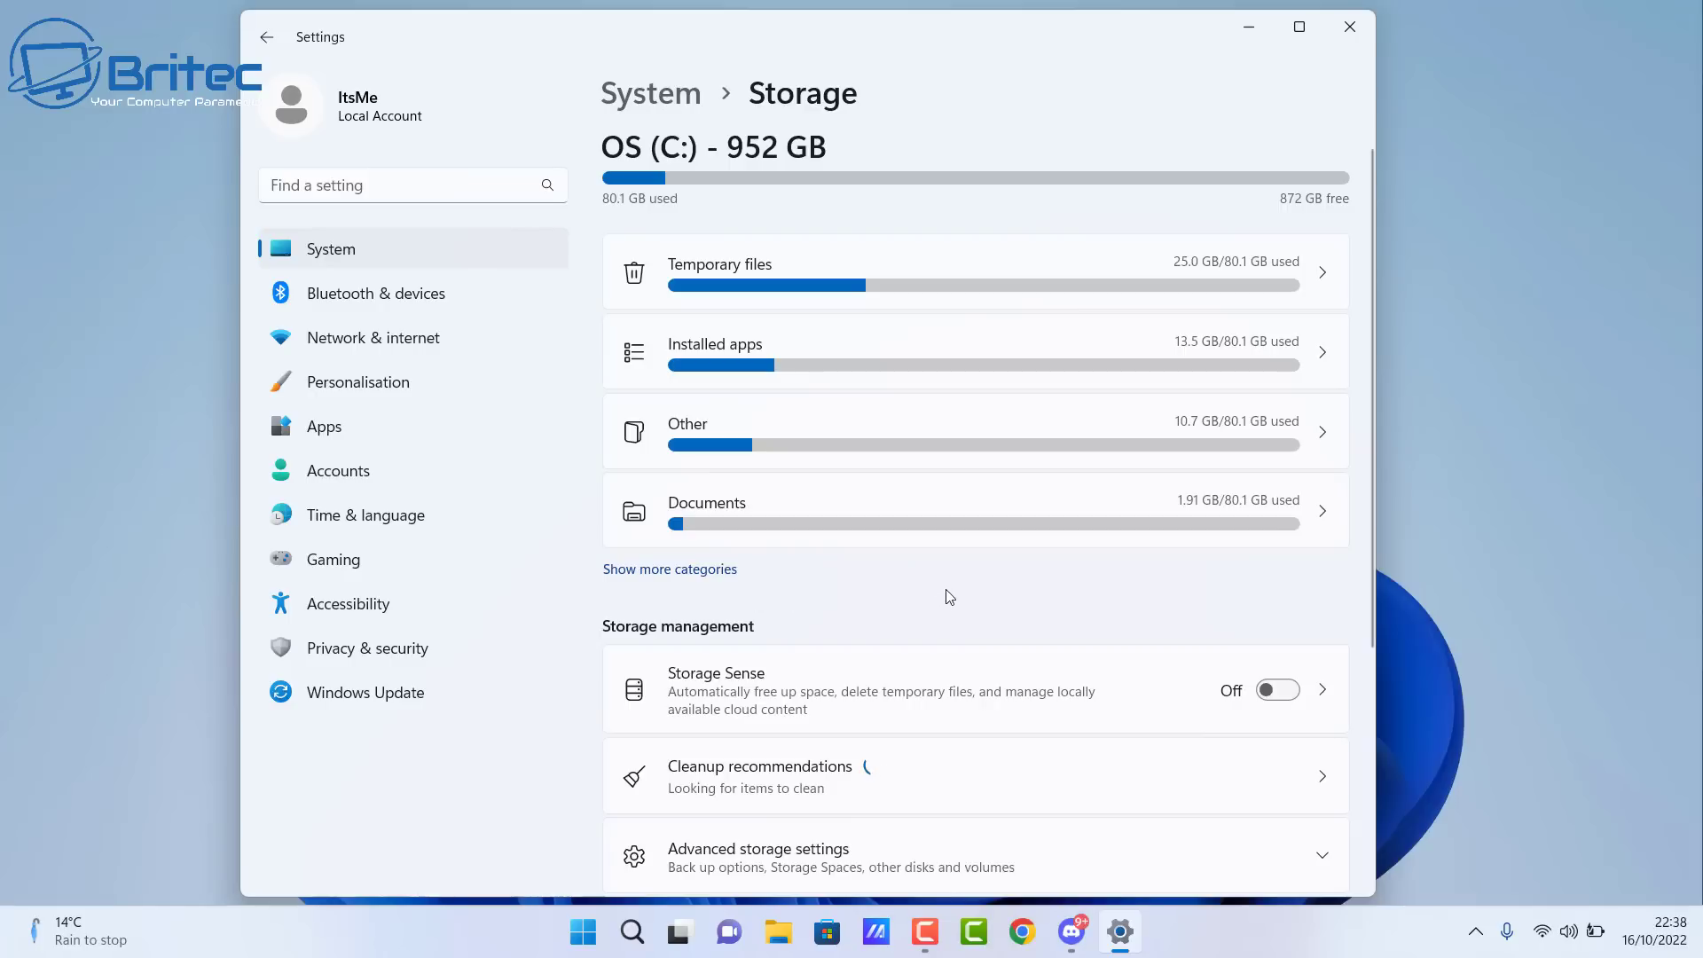
pyautogui.scroll(-3, 947, 591)
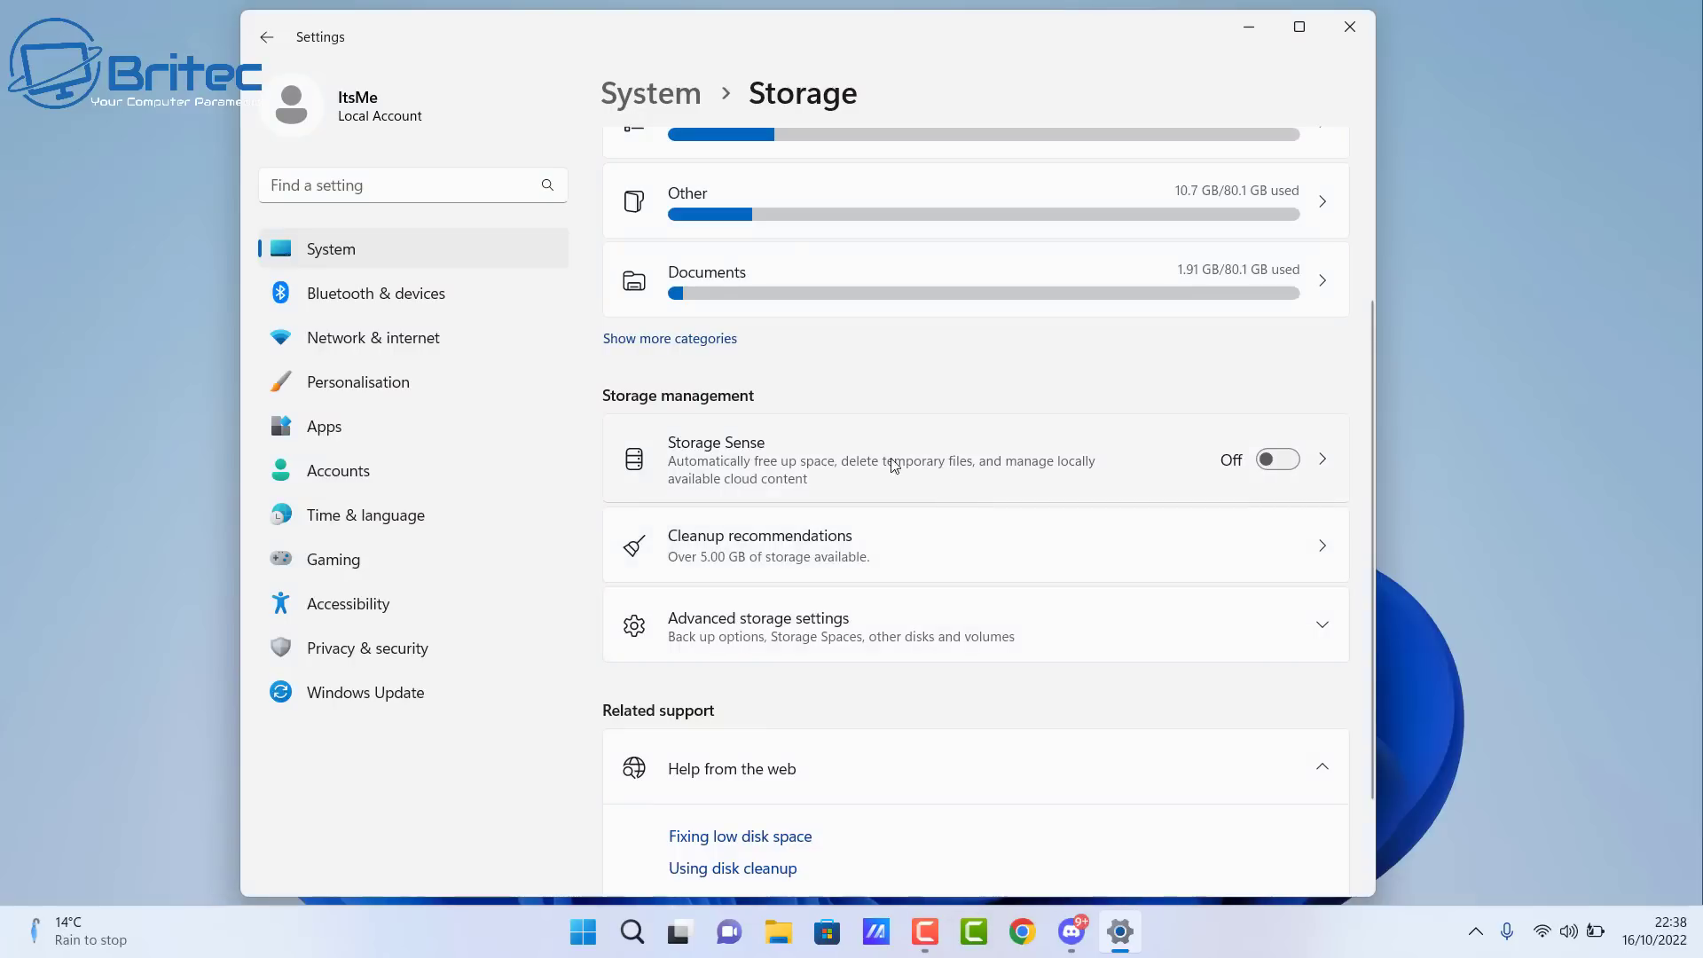
# Step: In Cleanup recommendations, tick Previous Windows installation(s), Recycle Bin and Downloads
pyautogui.click(811, 539)
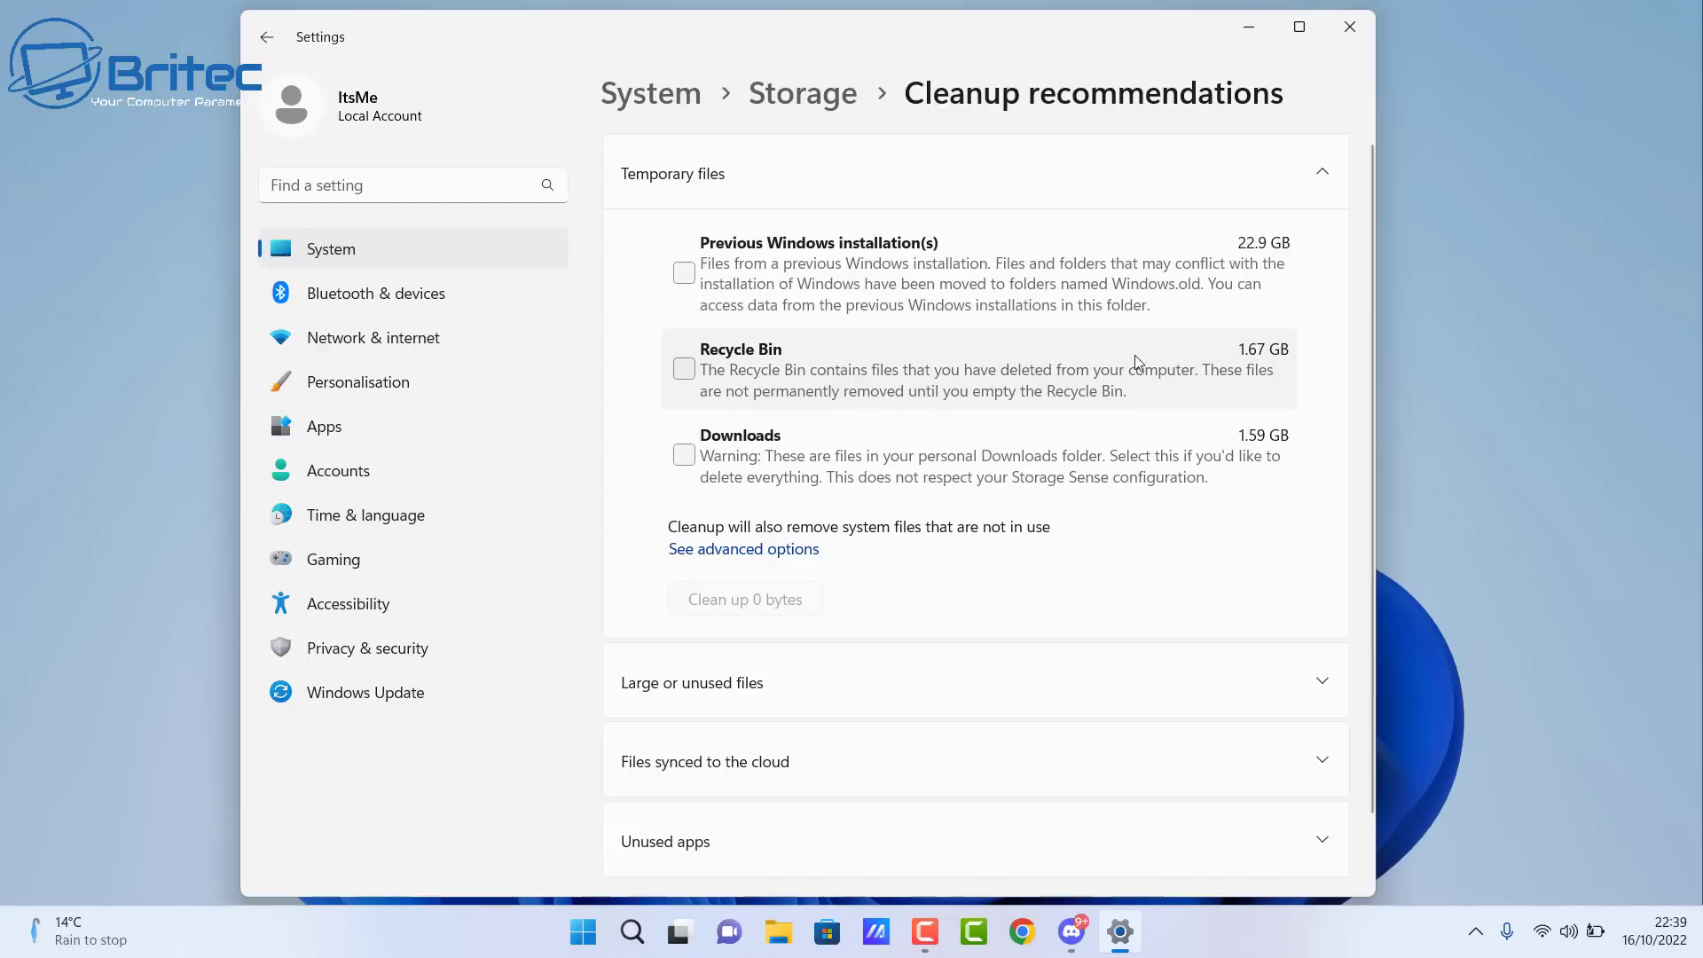
pyautogui.click(683, 277)
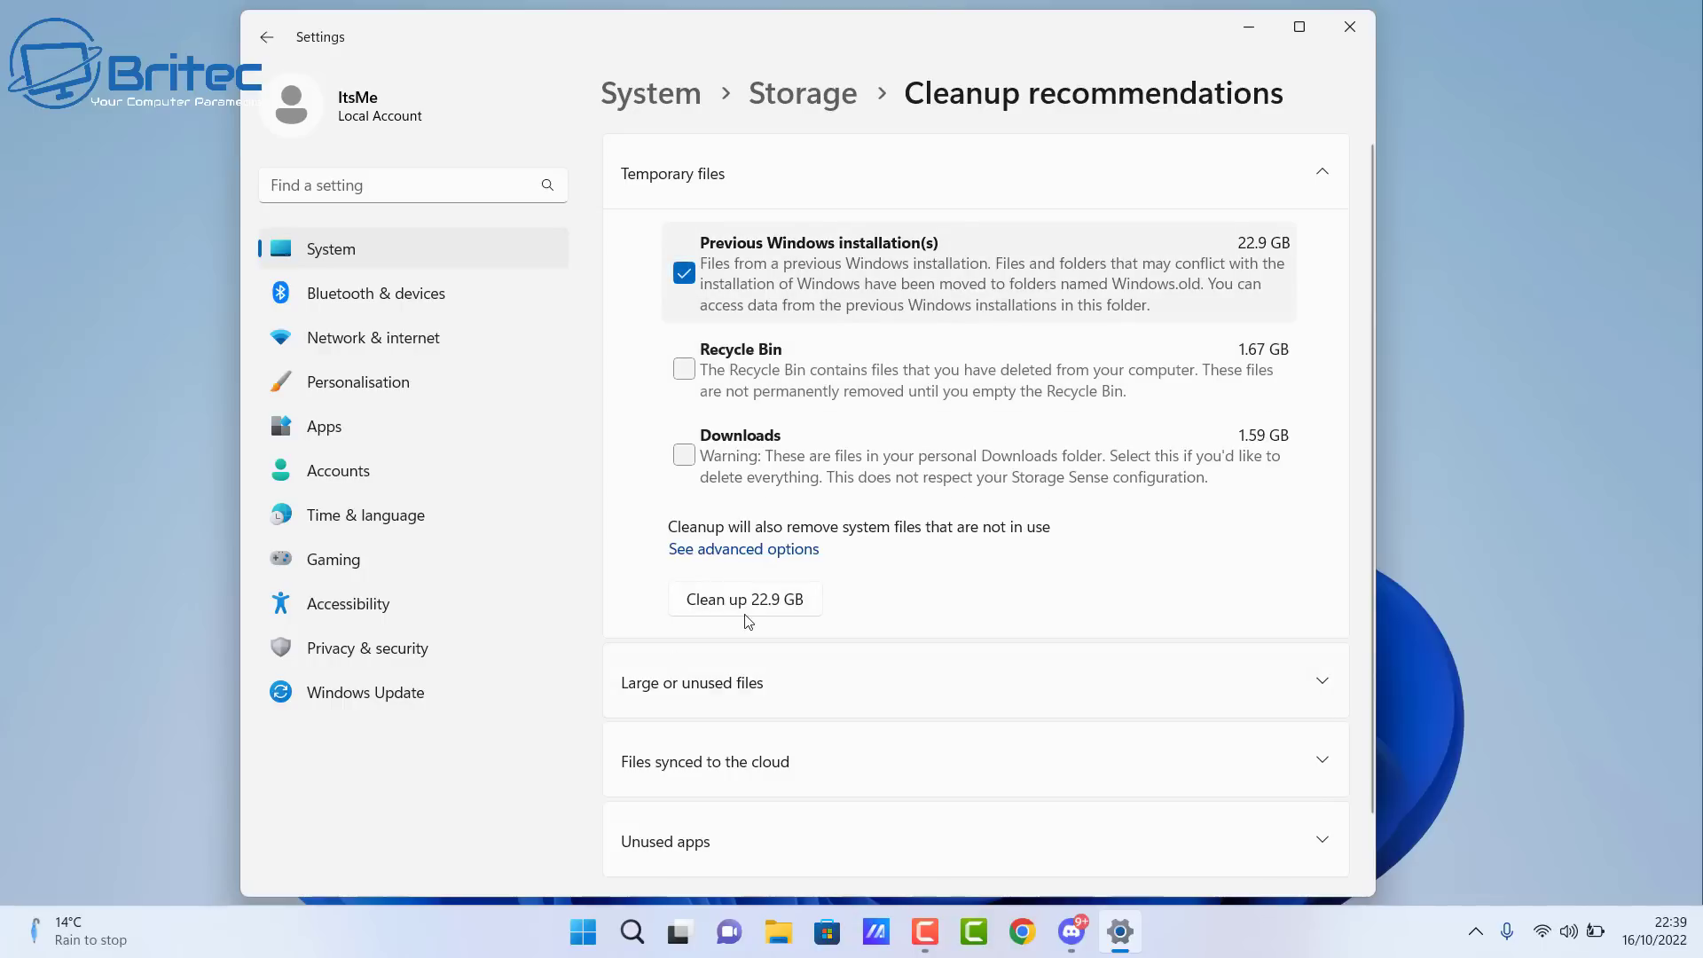
pyautogui.click(686, 373)
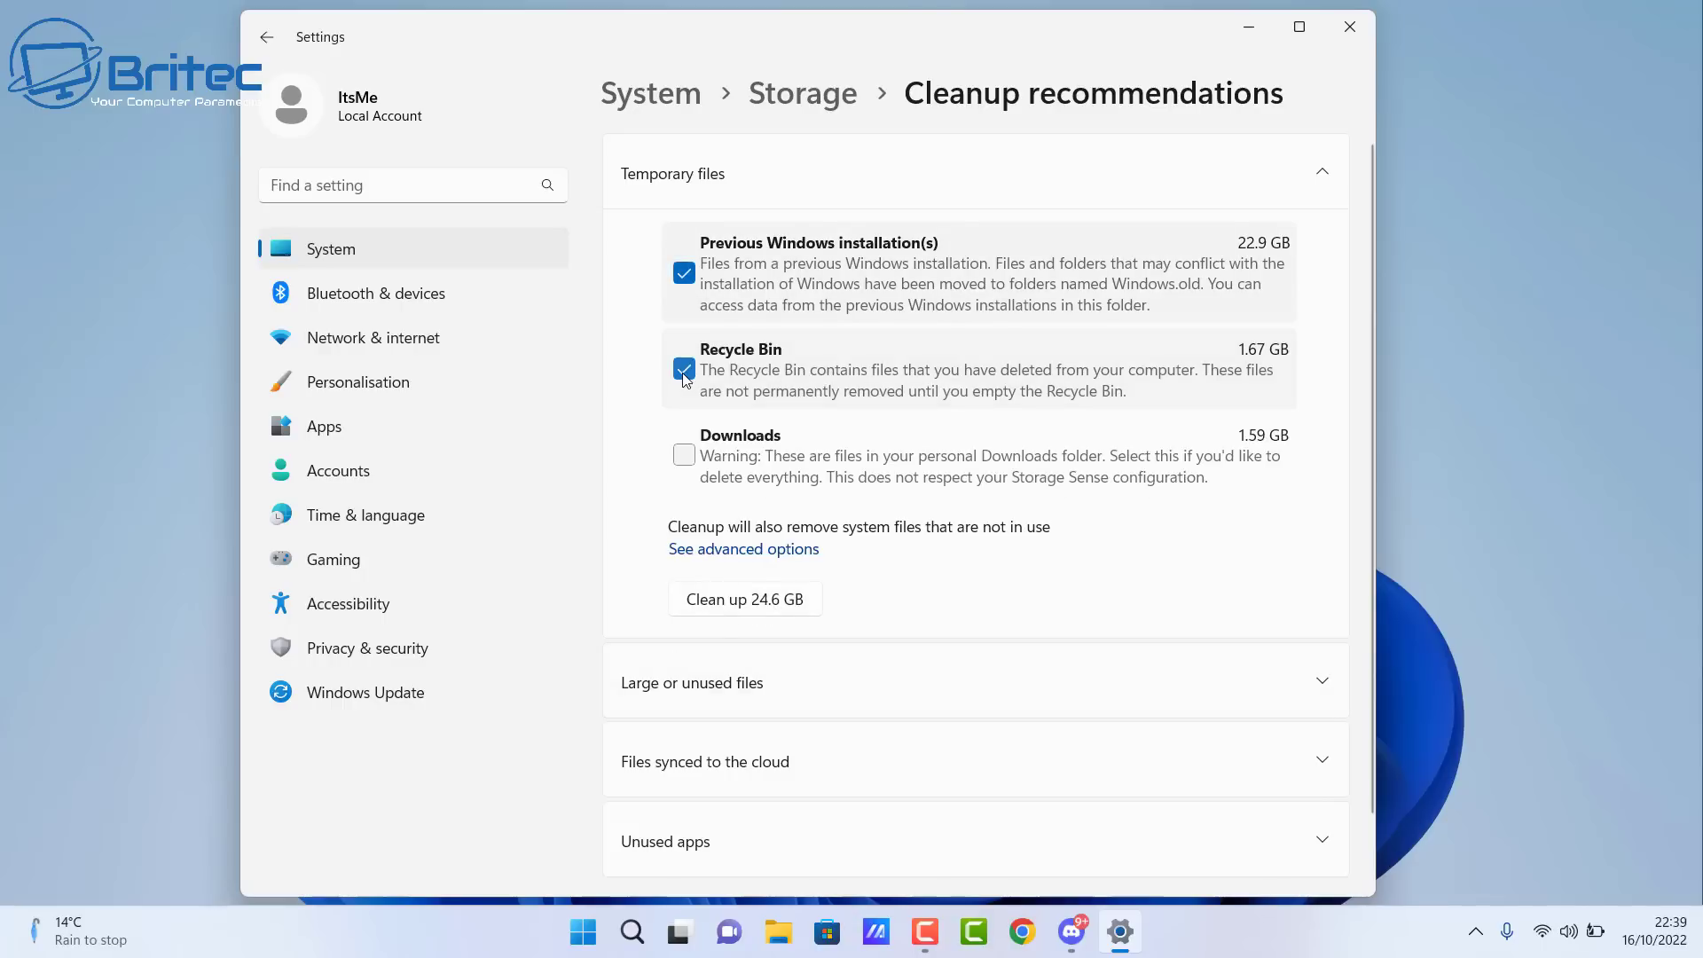
pyautogui.click(684, 456)
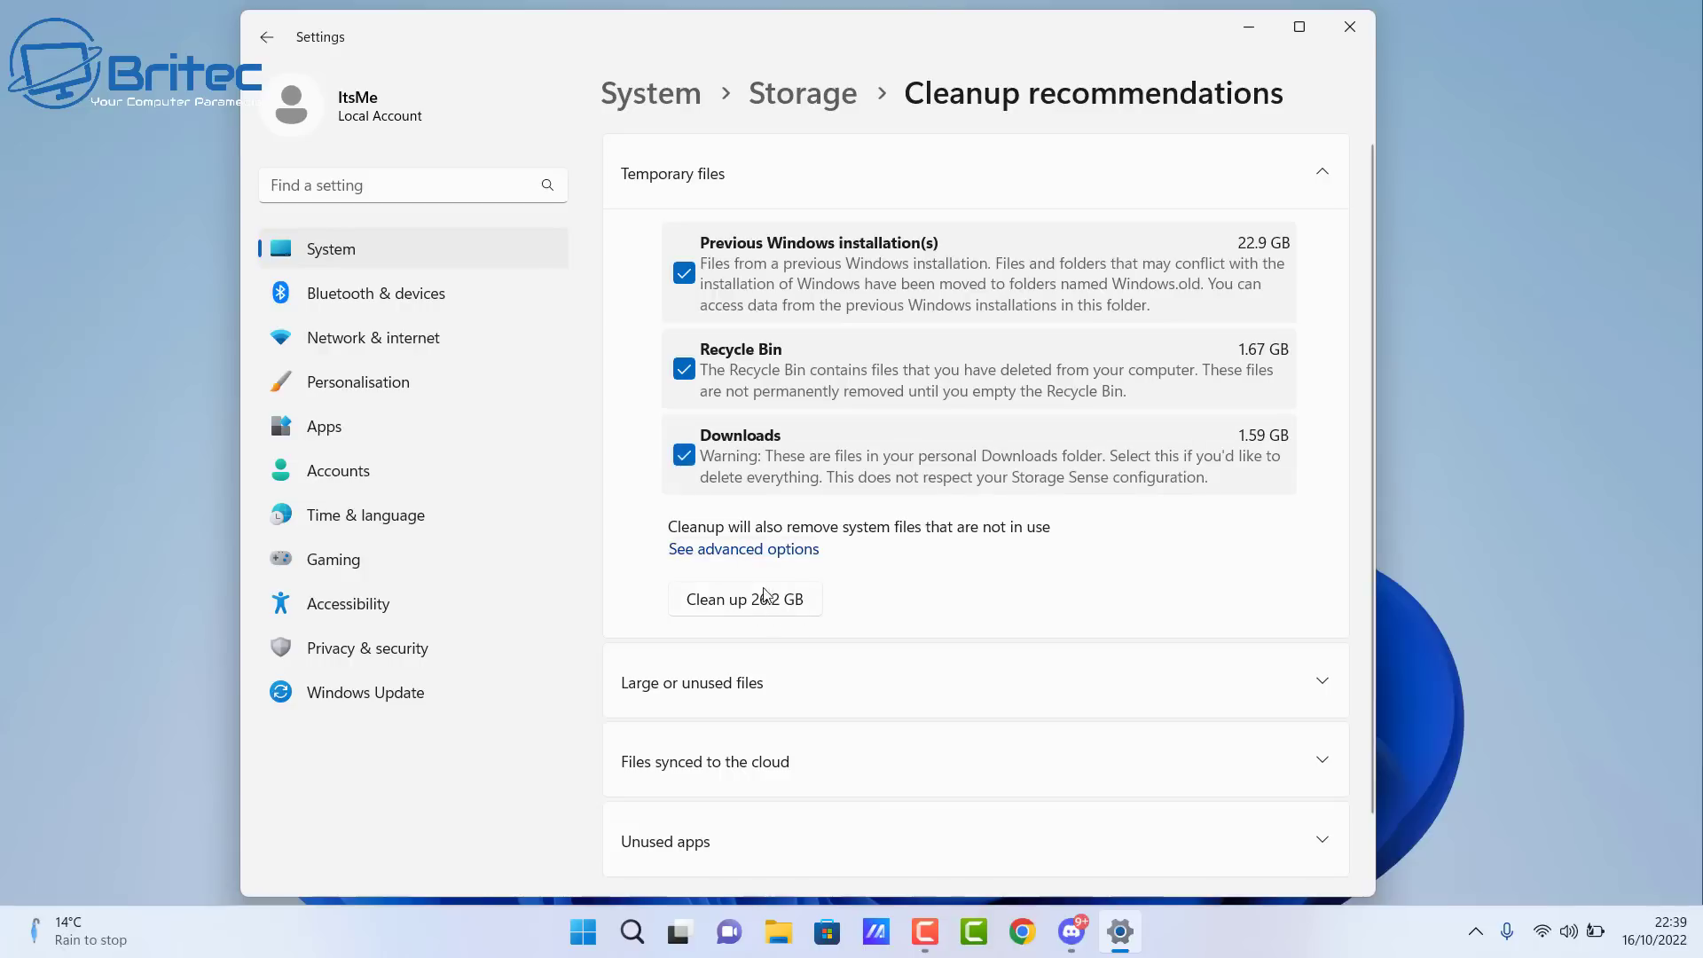
# Step: Open the advanced Temporary files list and scroll through all ticked categories totalling 27.0 GB
pyautogui.click(770, 551)
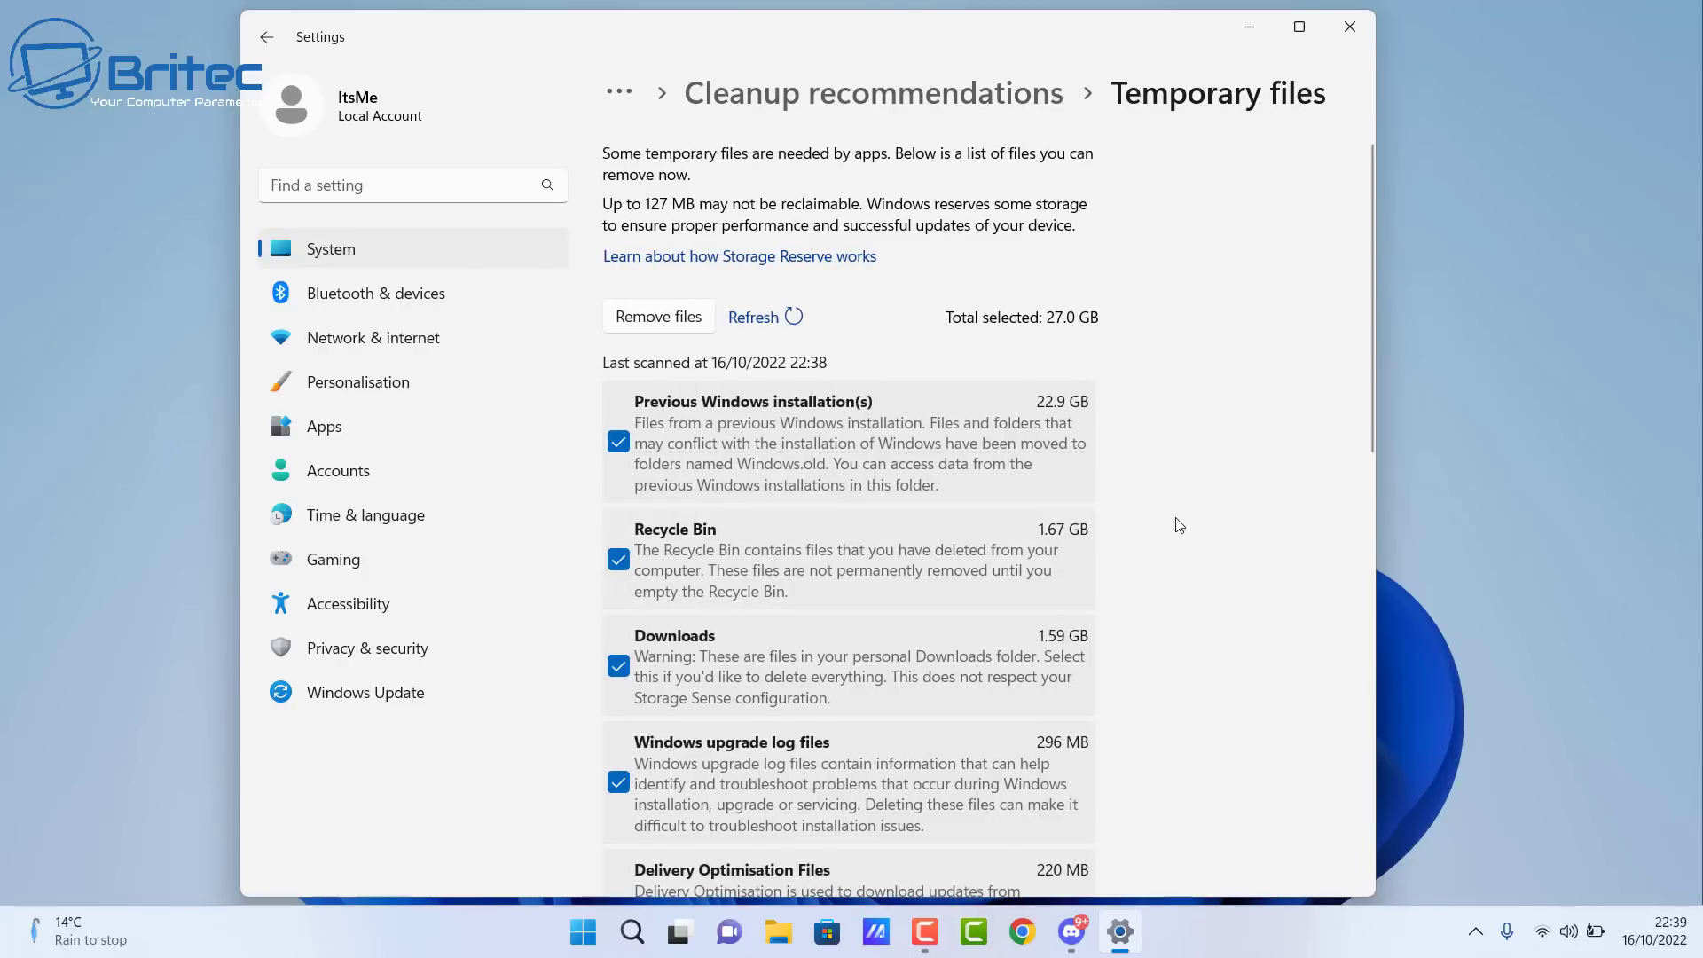
pyautogui.scroll(-1, 1100, 566)
pyautogui.scroll(-2, 1100, 566)
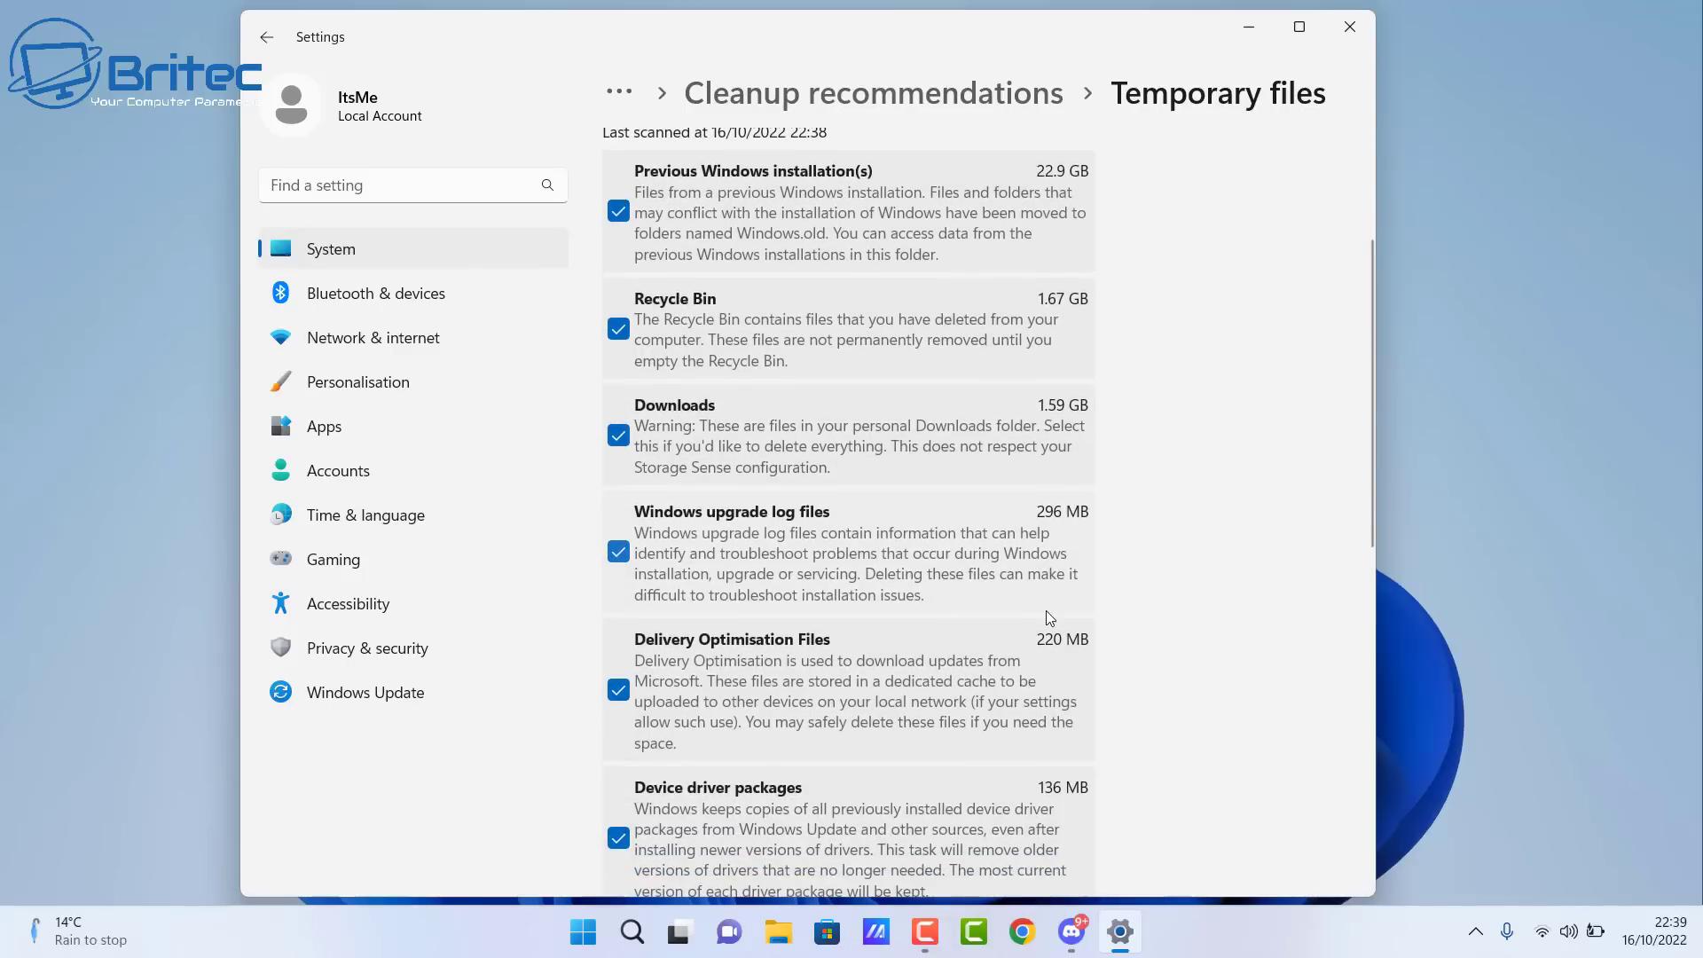
pyautogui.scroll(-3, 1109, 607)
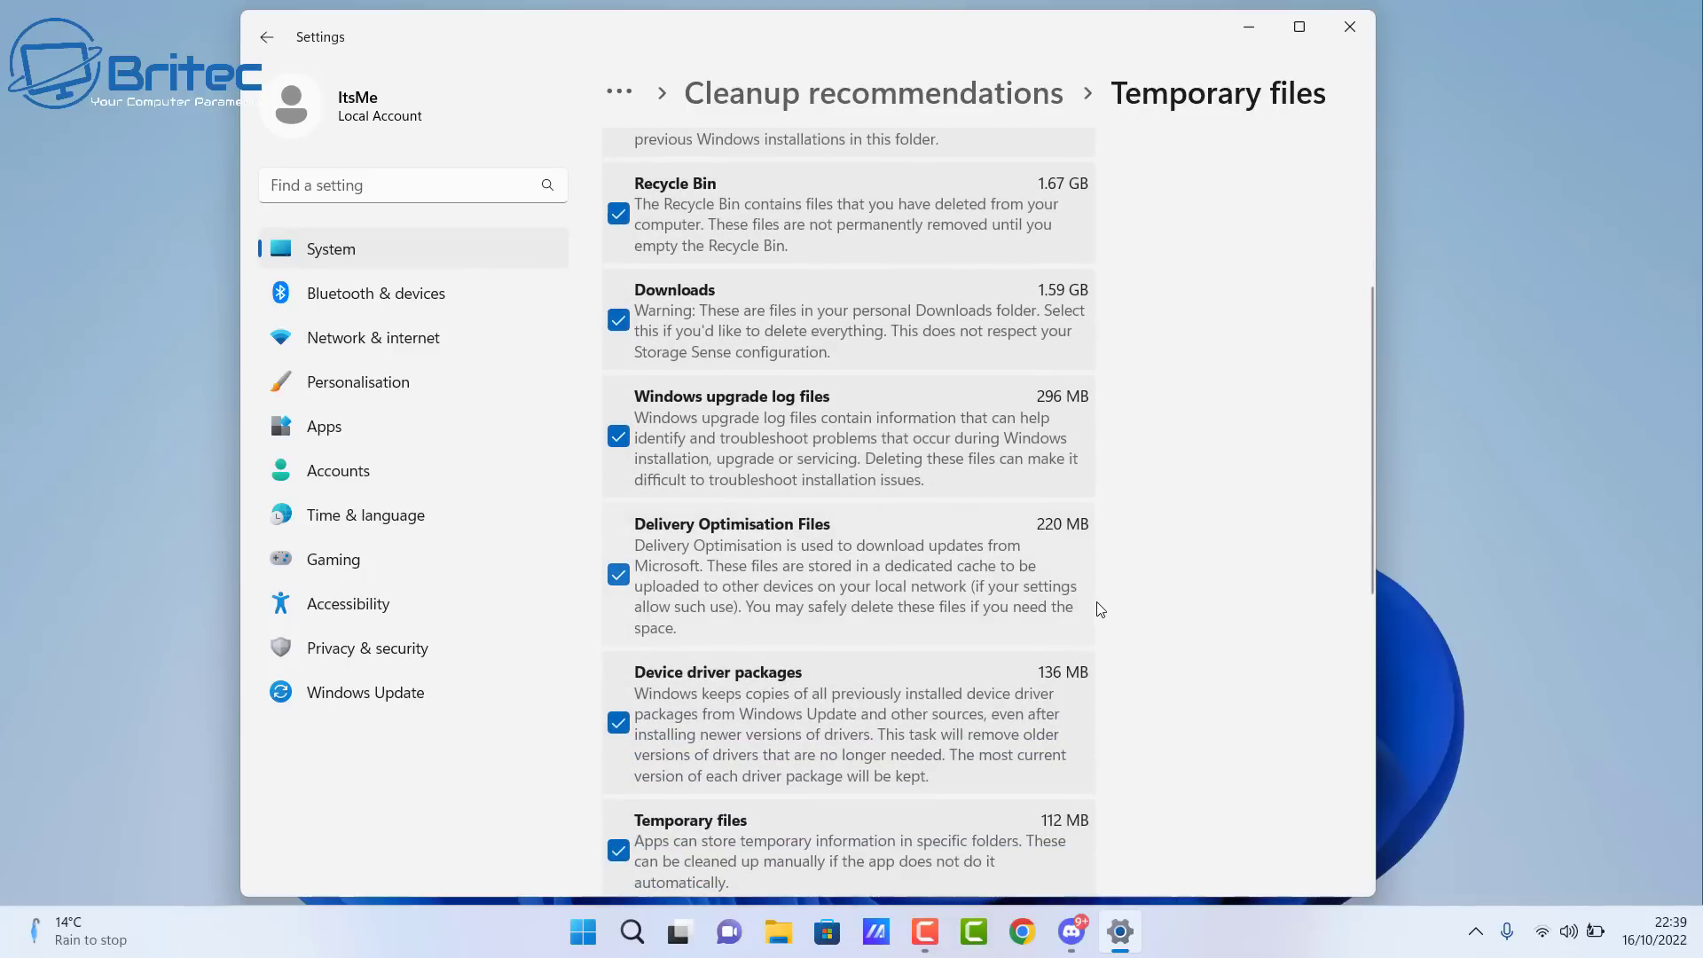
pyautogui.scroll(-1, 1083, 601)
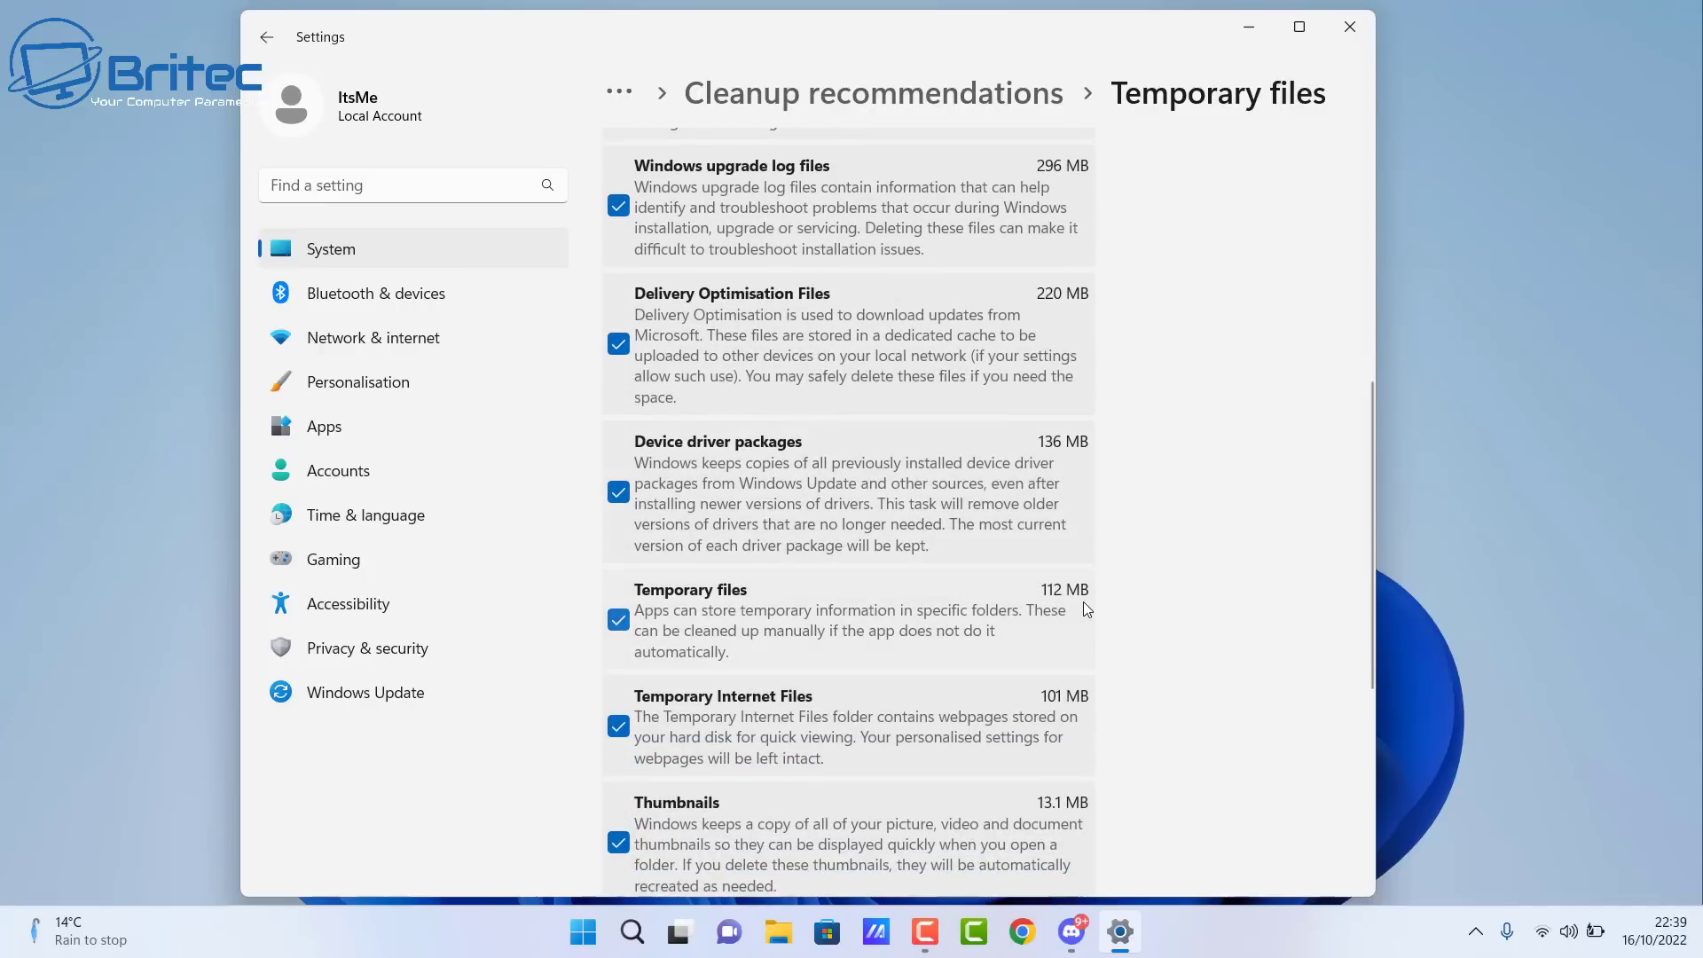
pyautogui.scroll(-1, 1082, 594)
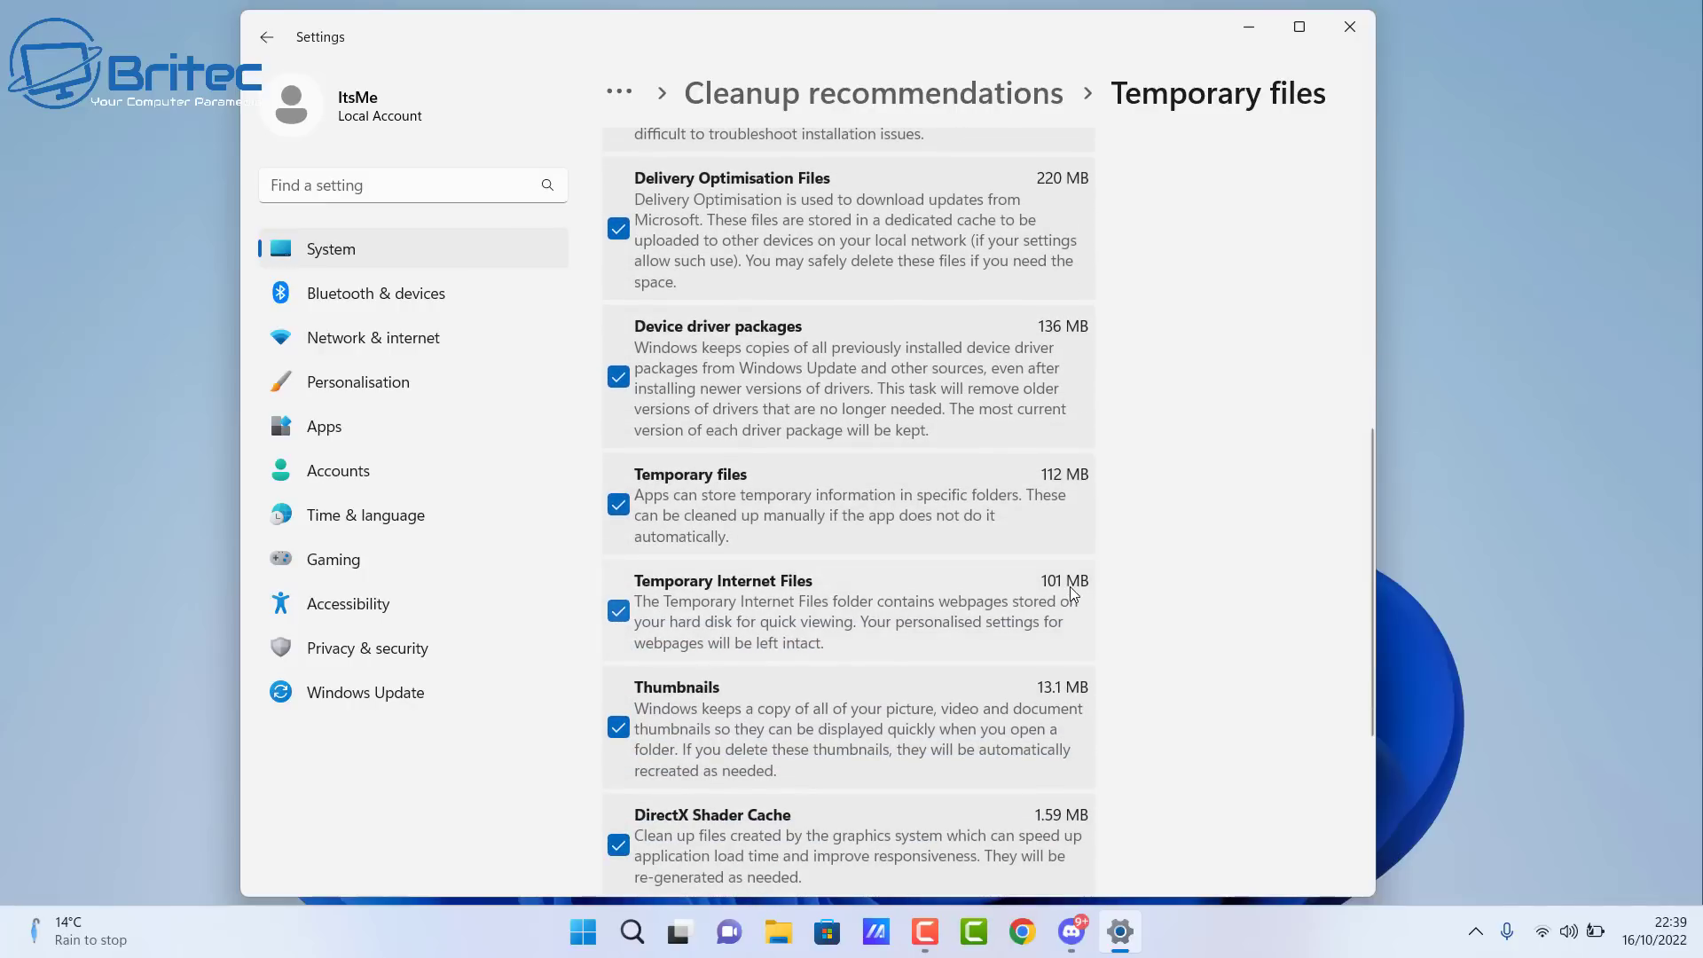
pyautogui.scroll(-2, 1070, 587)
pyautogui.scroll(-1, 1073, 587)
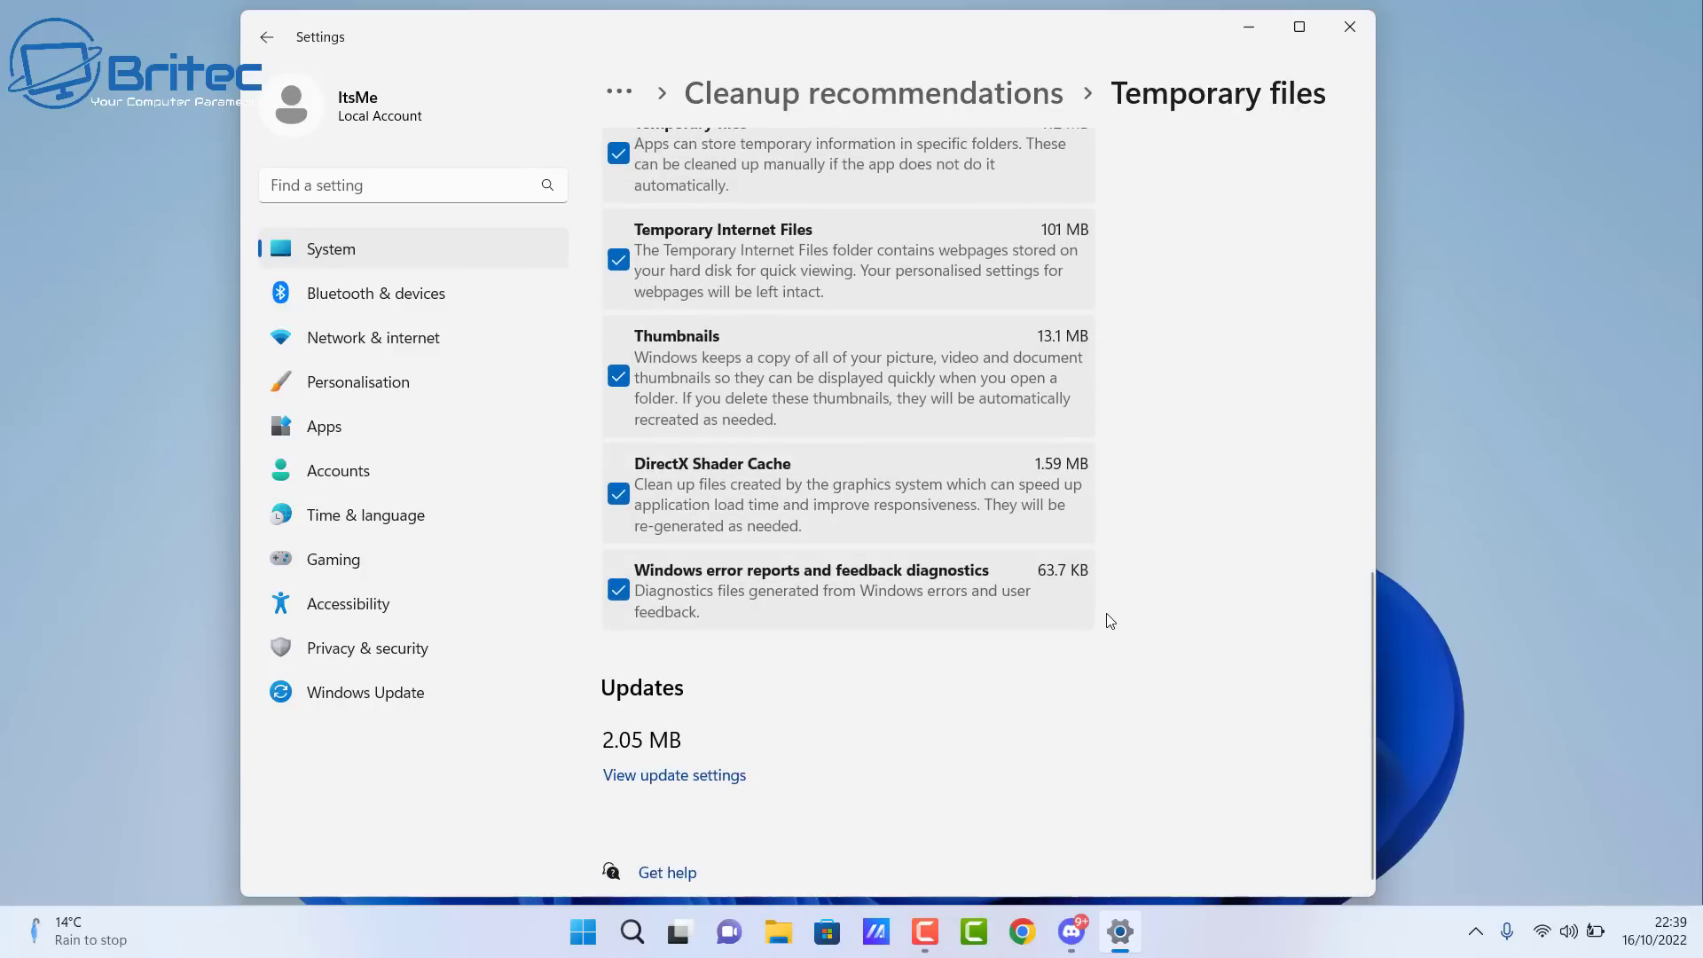
pyautogui.scroll(3, 1106, 619)
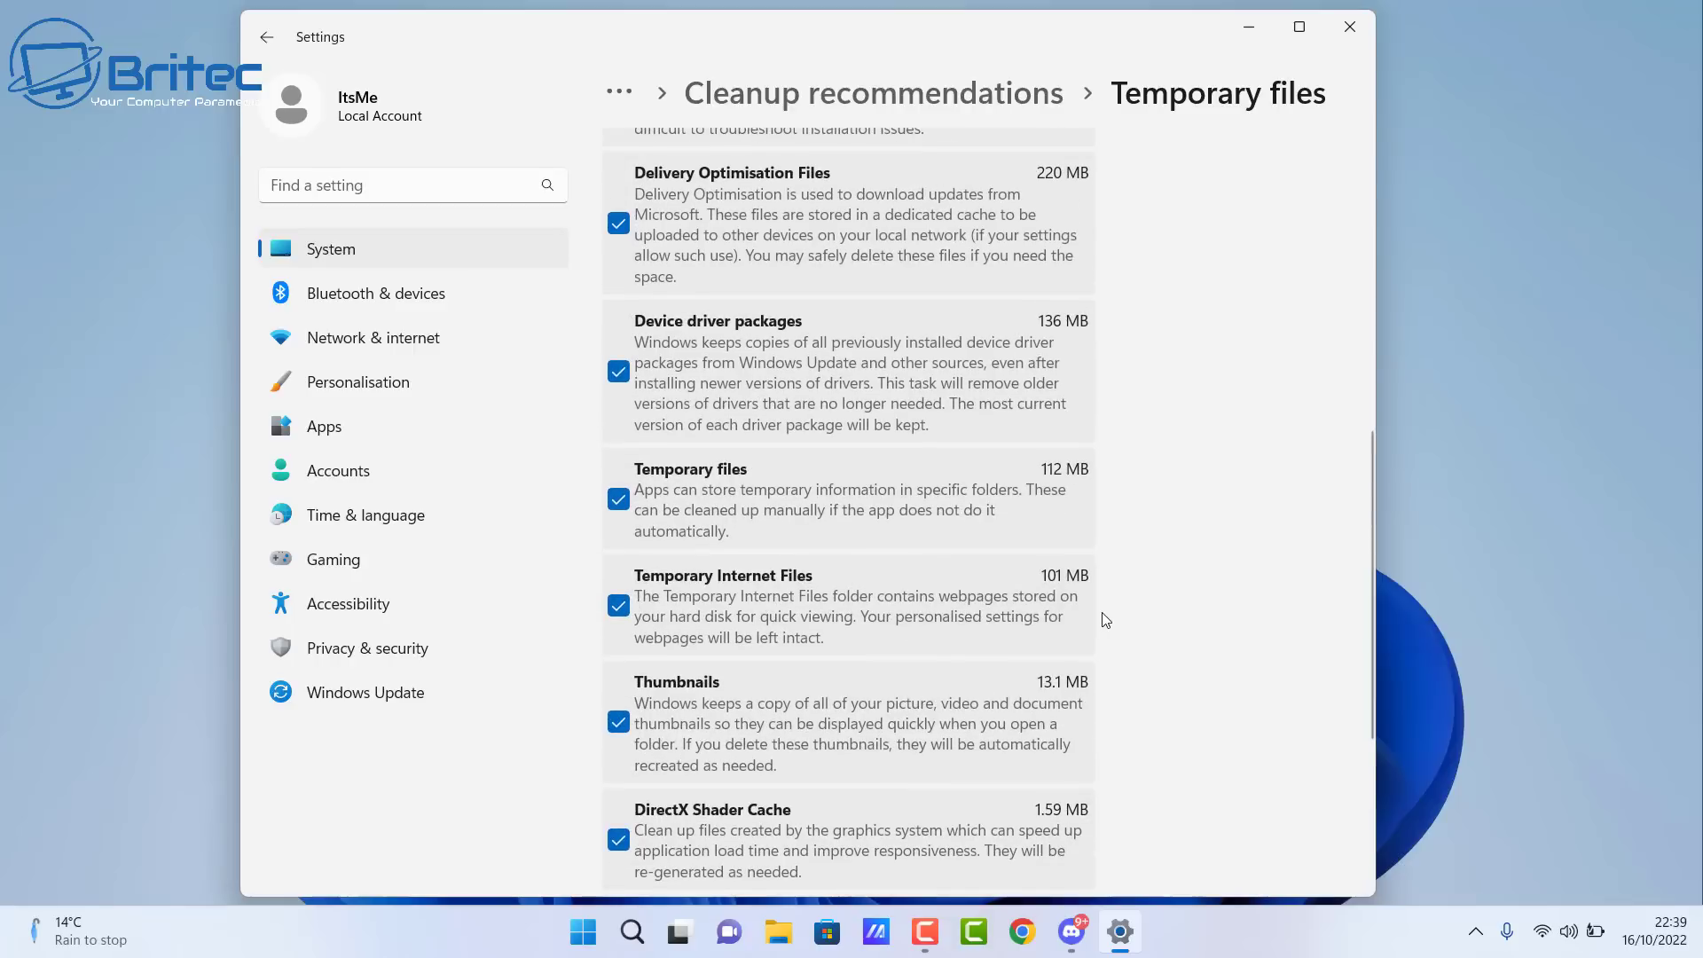
pyautogui.scroll(-3, 1106, 619)
pyautogui.scroll(9, 1106, 619)
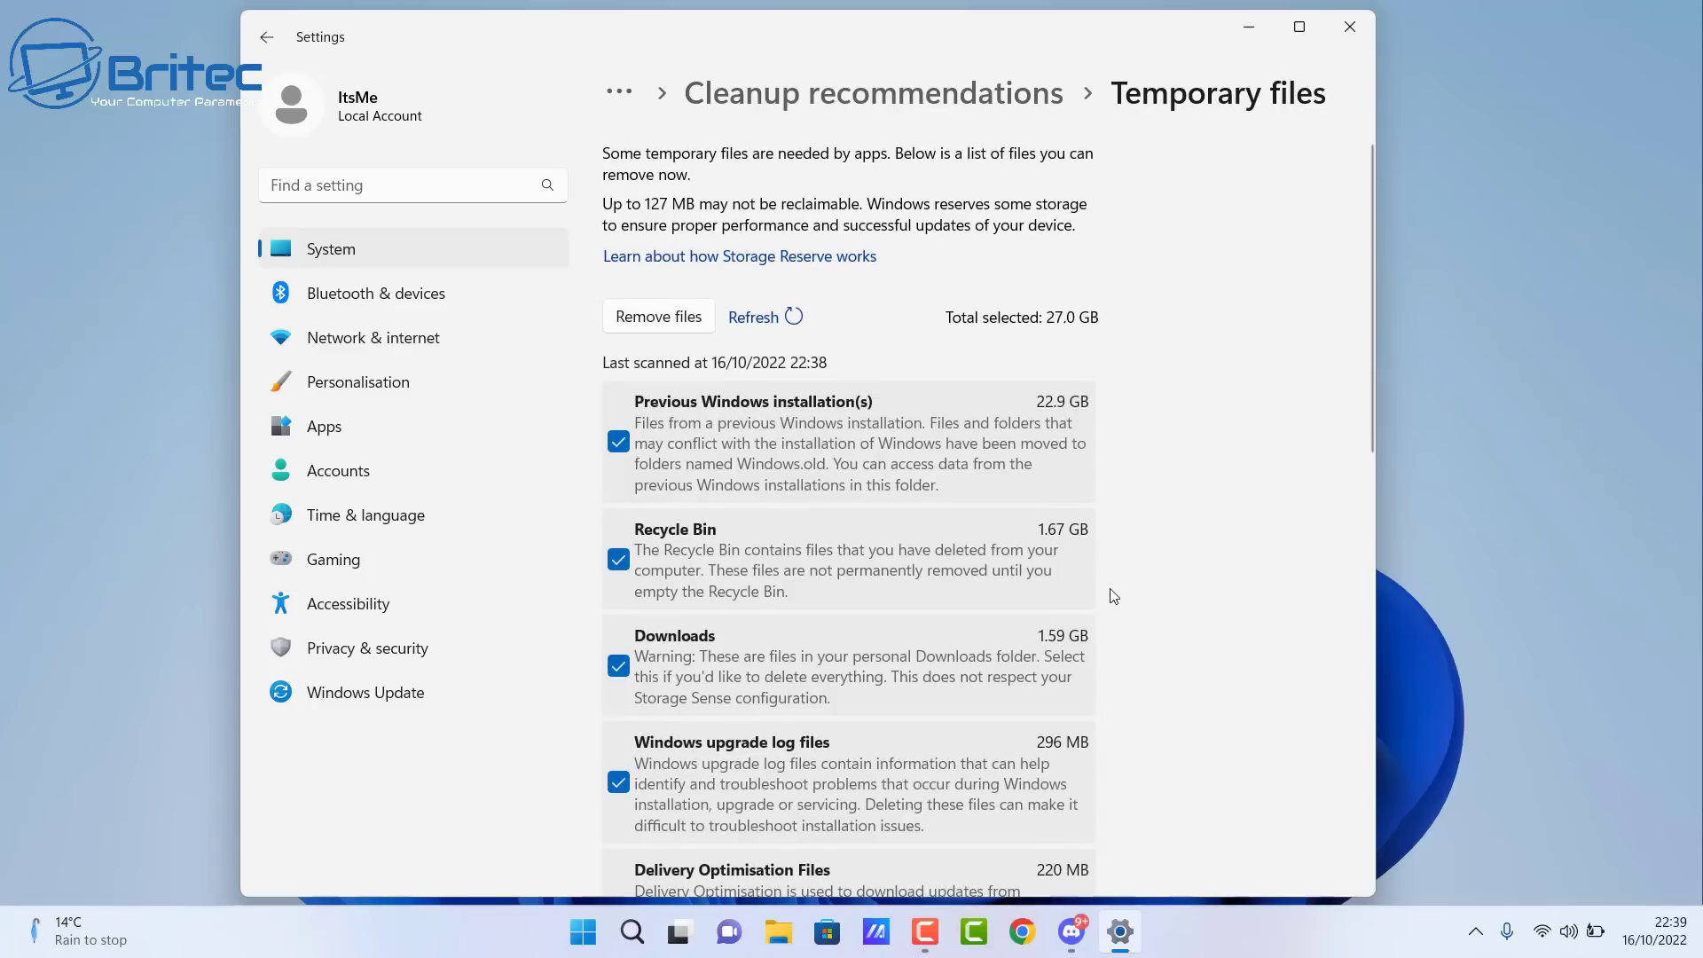
# Step: Remove the ticked temporary files and confirm the permanent-deletion warning with Continue
pyautogui.click(699, 325)
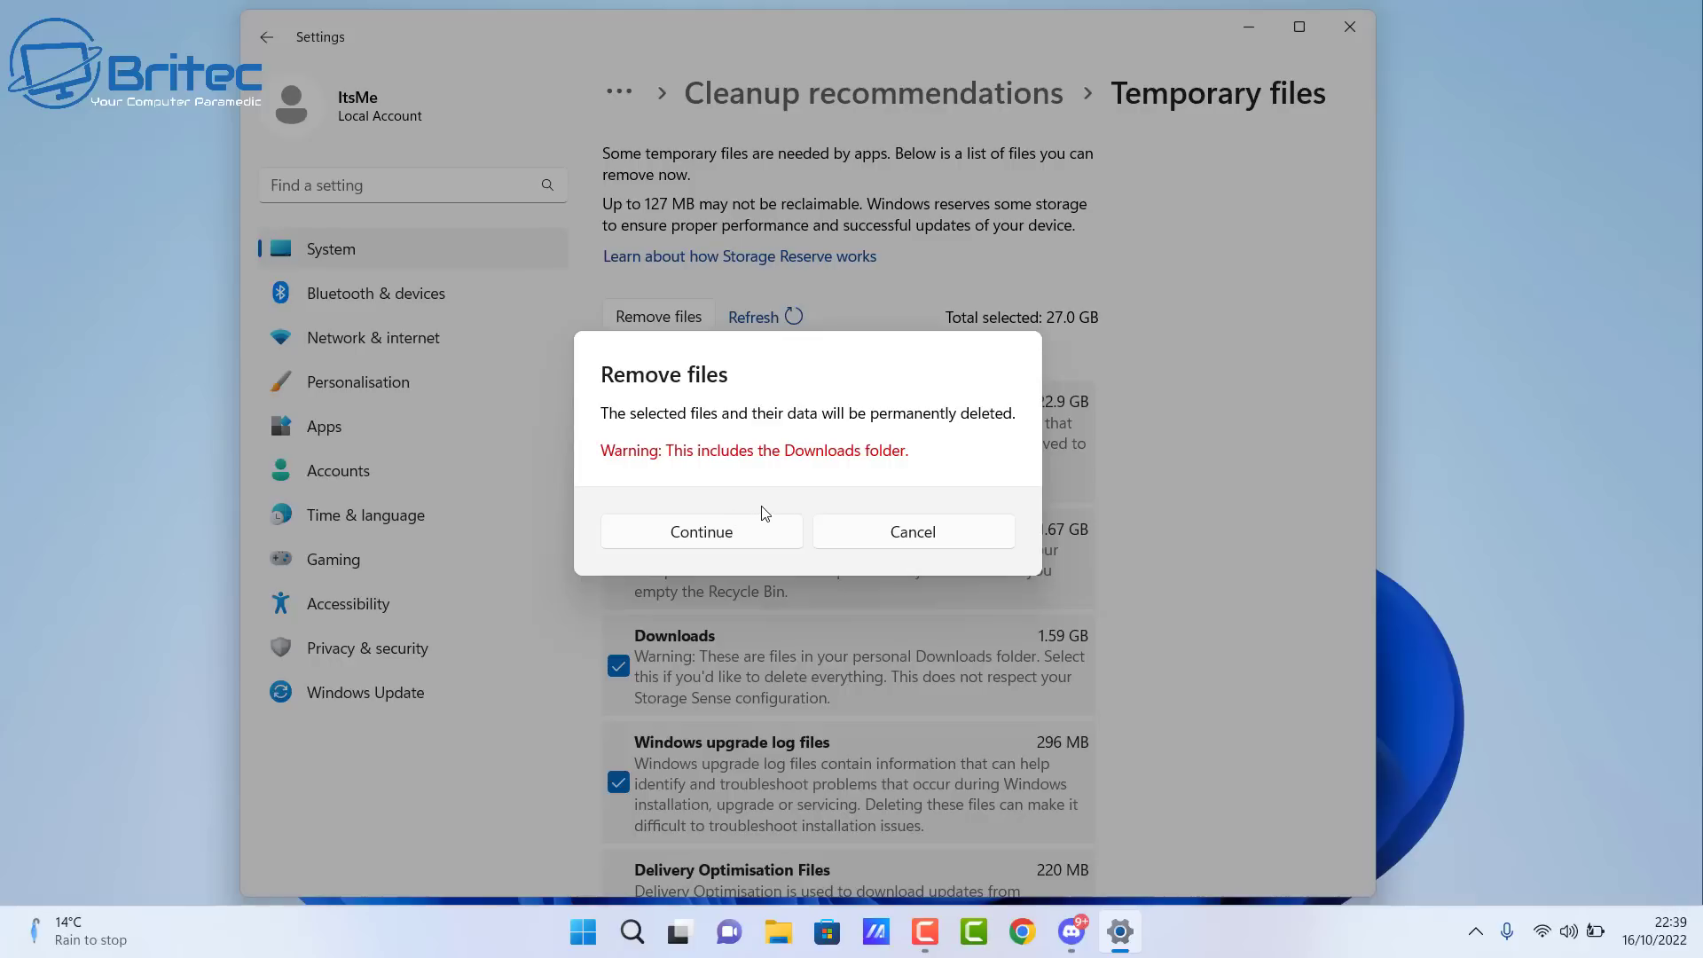
pyautogui.click(710, 532)
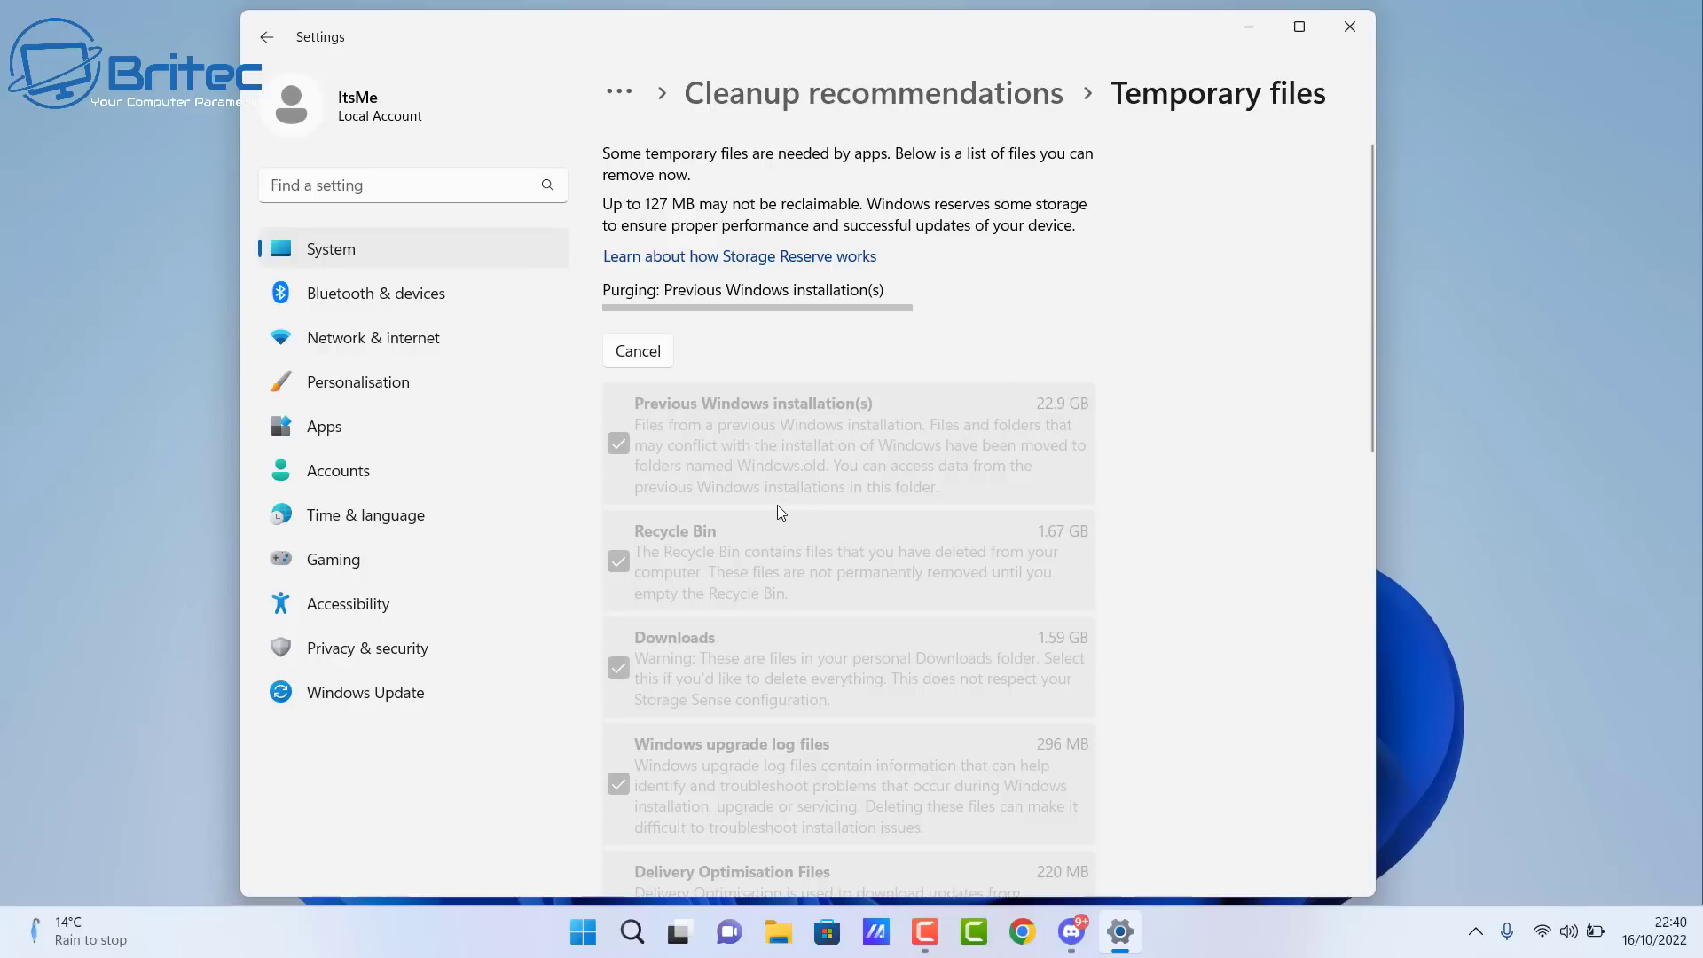
pyautogui.click(775, 933)
pyautogui.doubleClick(660, 525)
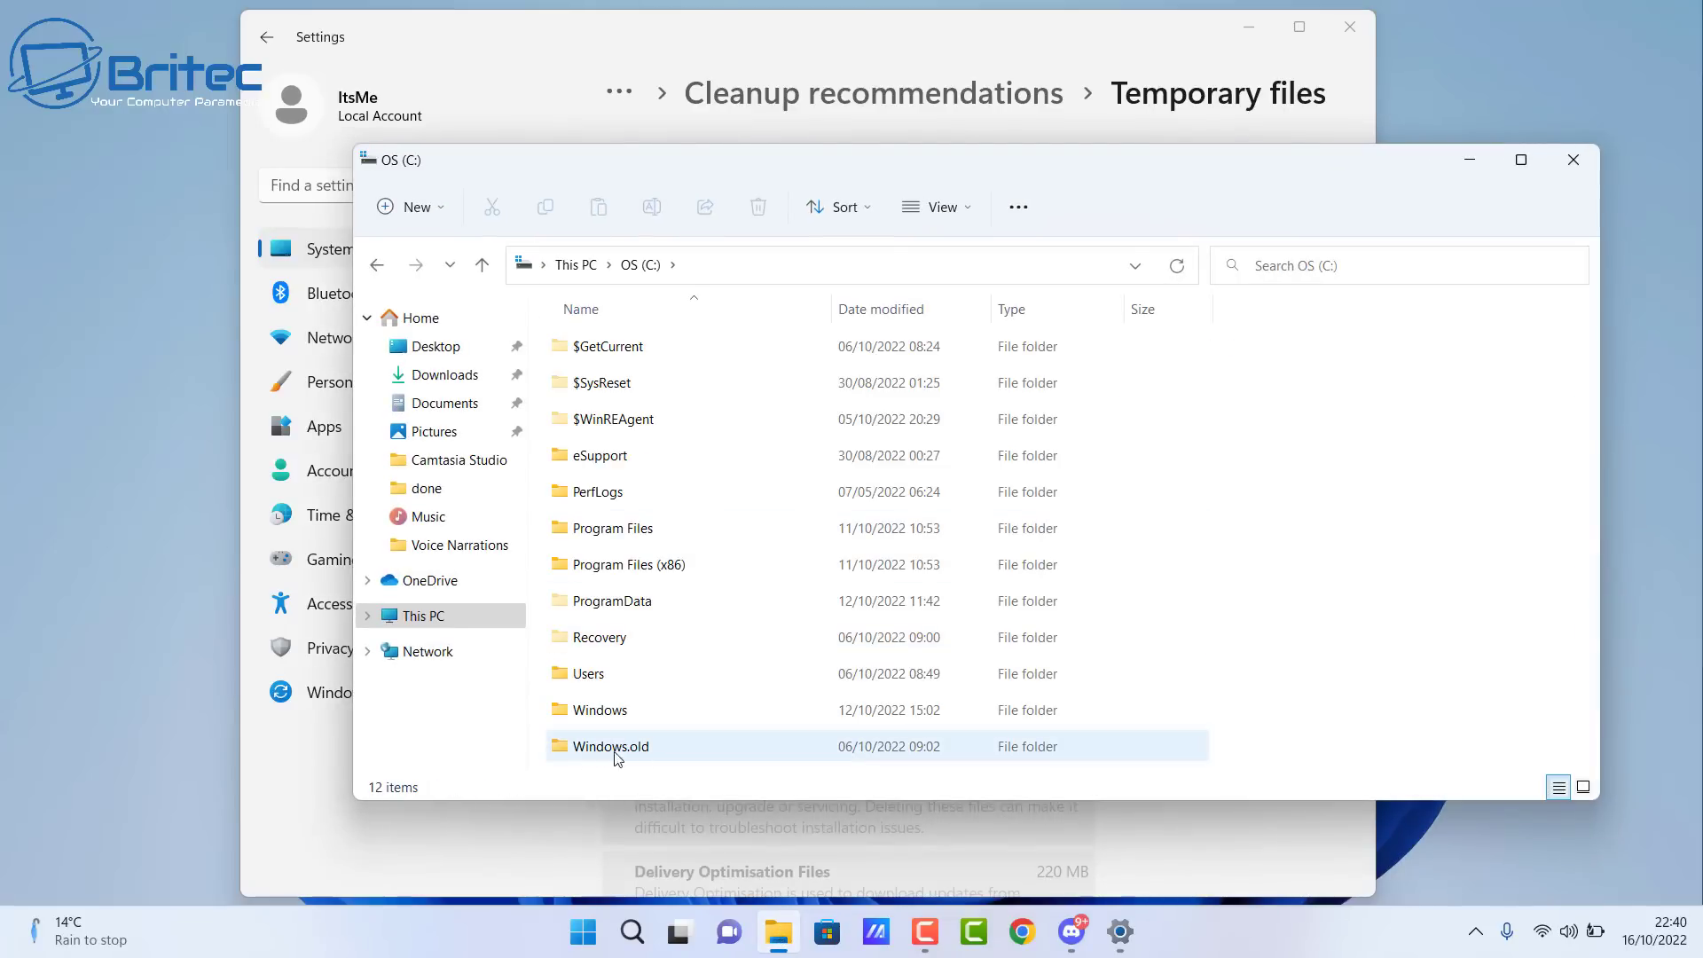
pyautogui.moveTo(646, 756)
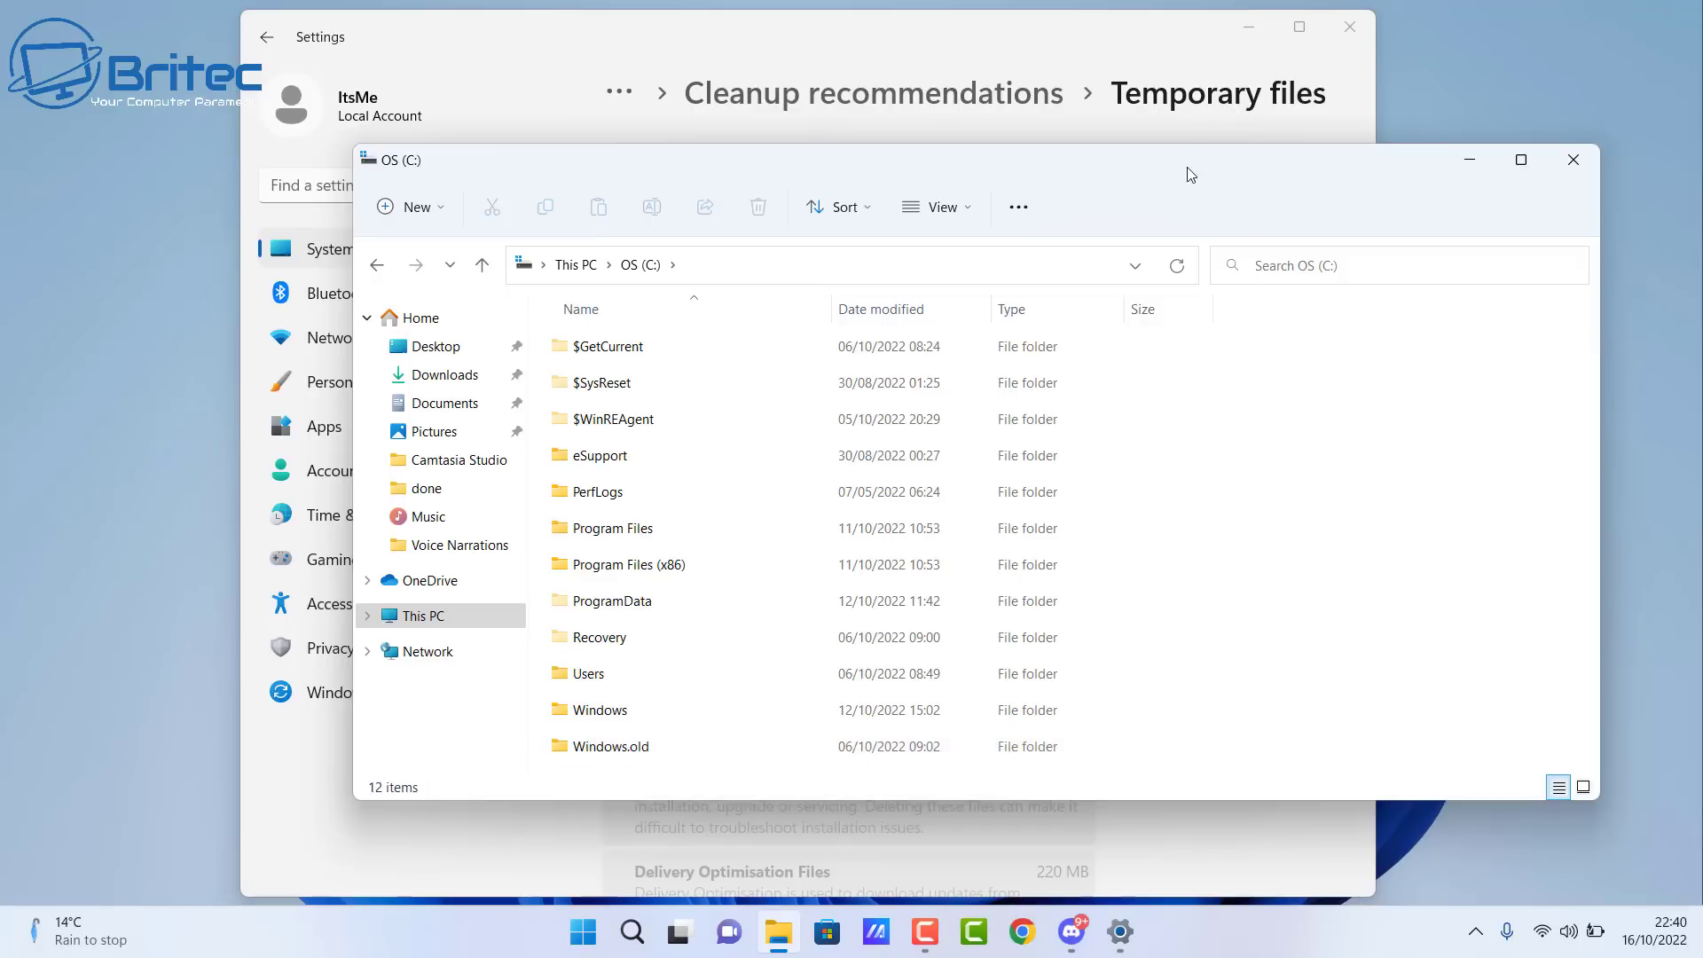
pyautogui.moveTo(1190, 174); pyautogui.dragTo(1062, 169)
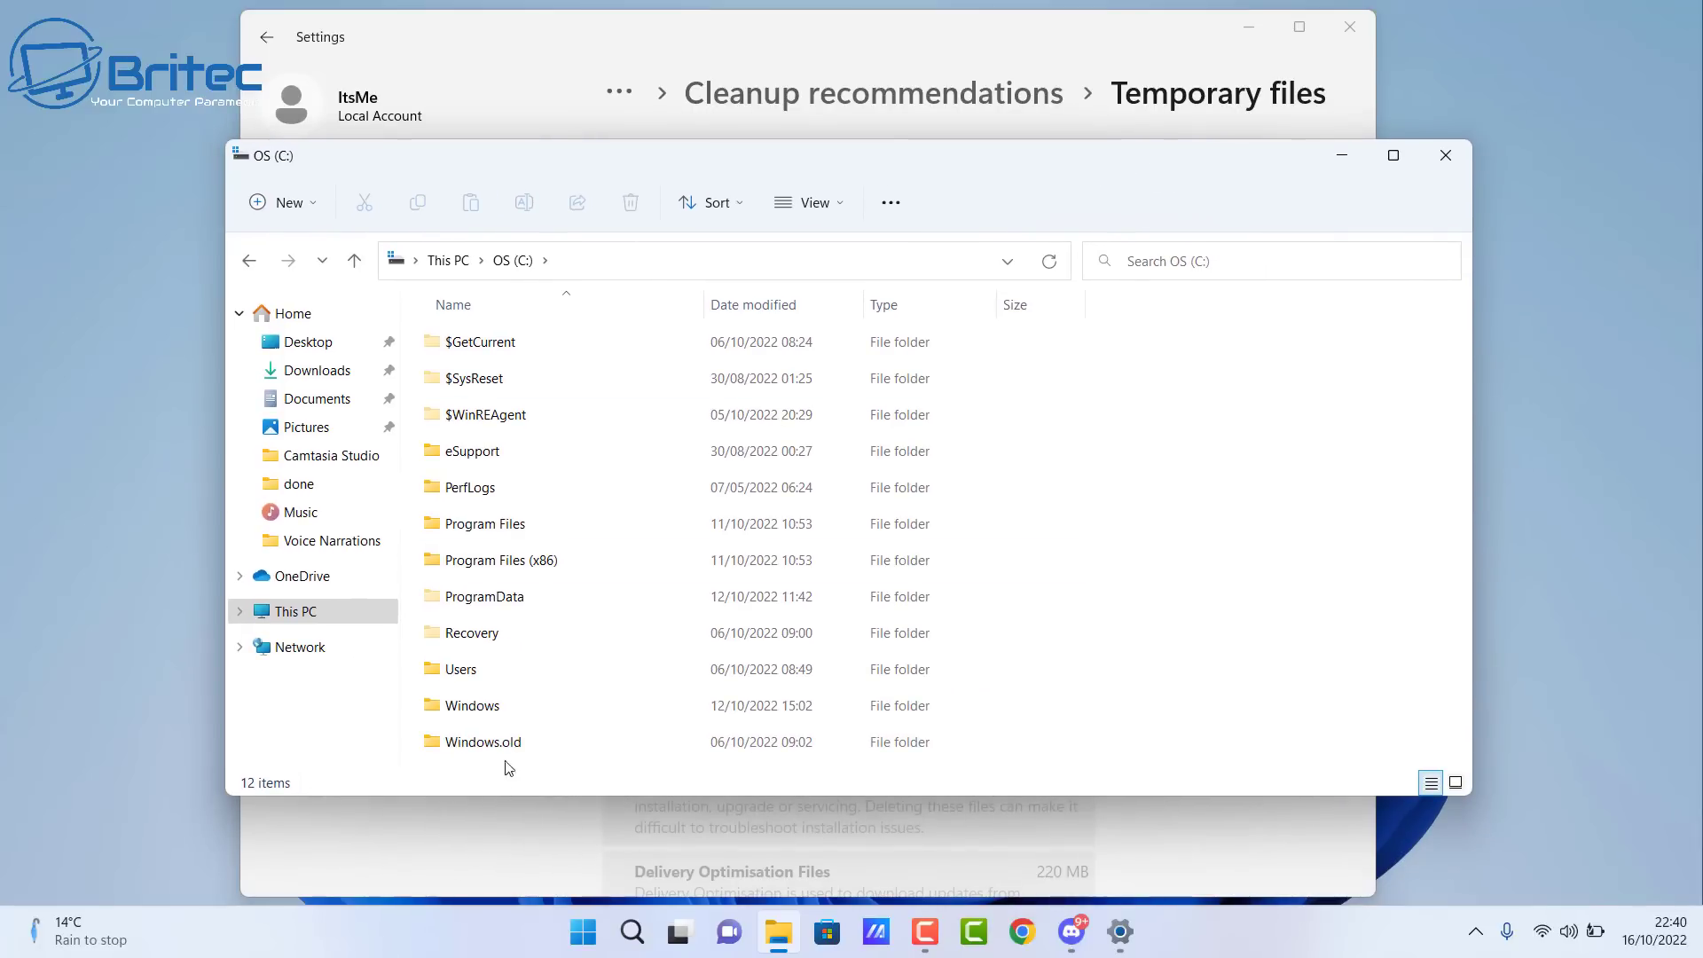
pyautogui.click(1446, 156)
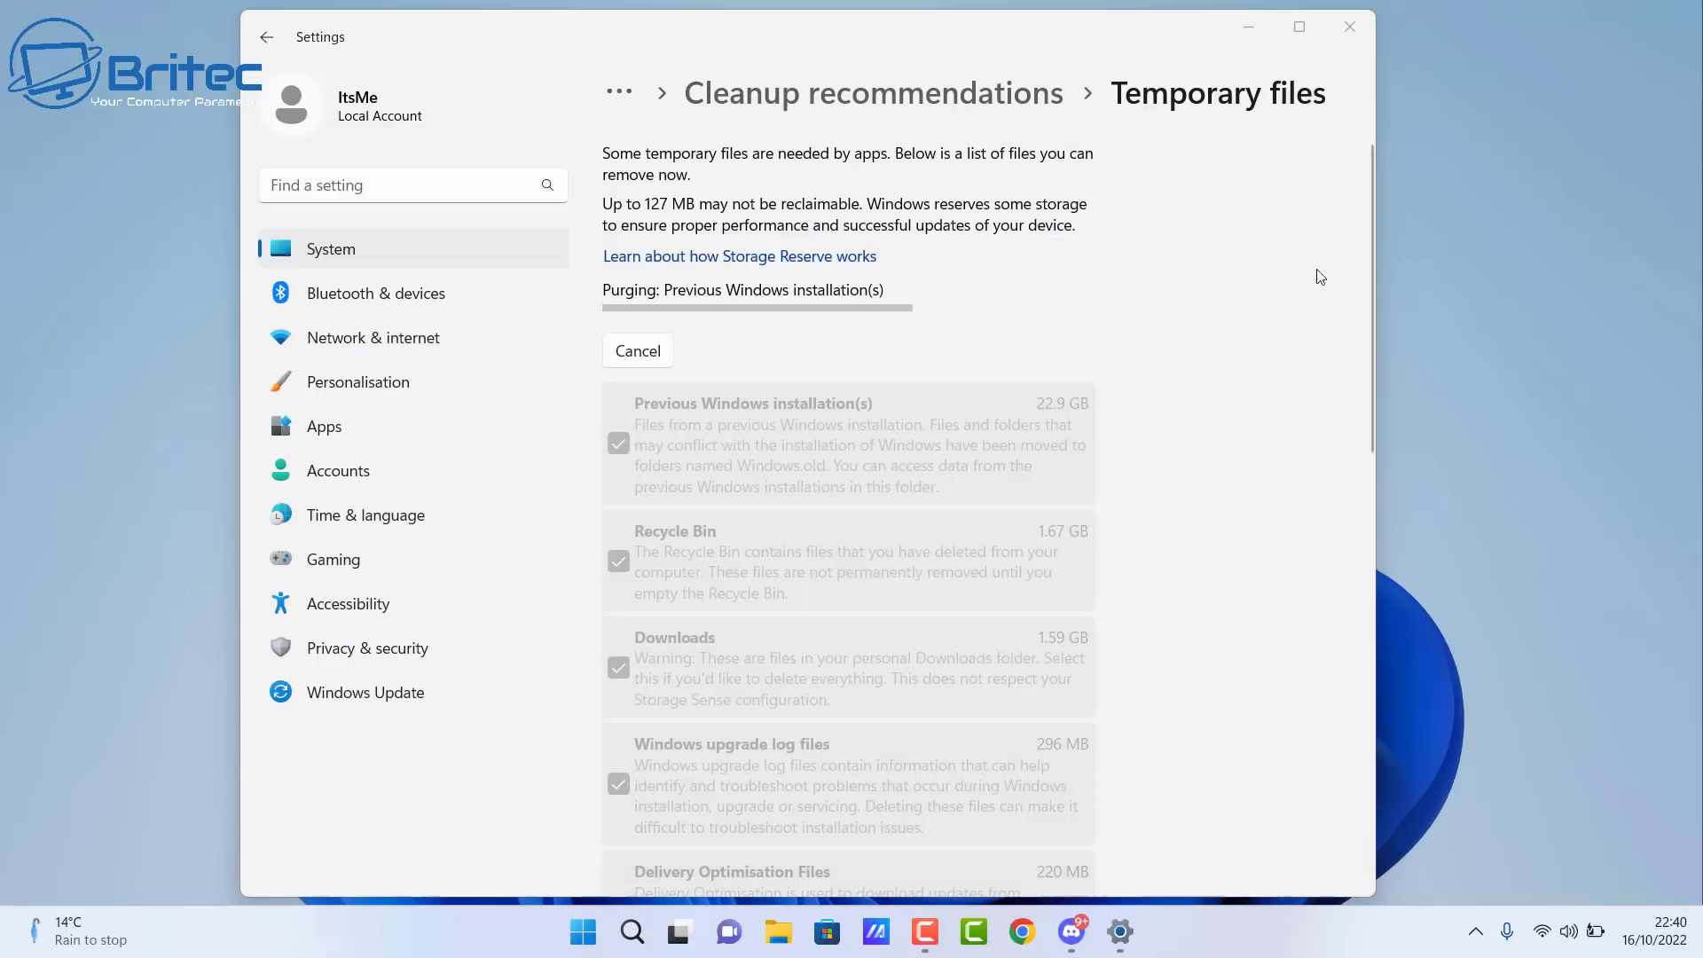
# Step: Bring Settings forward and, once the purge finishes, refresh the temporary files scan
pyautogui.click(1189, 734)
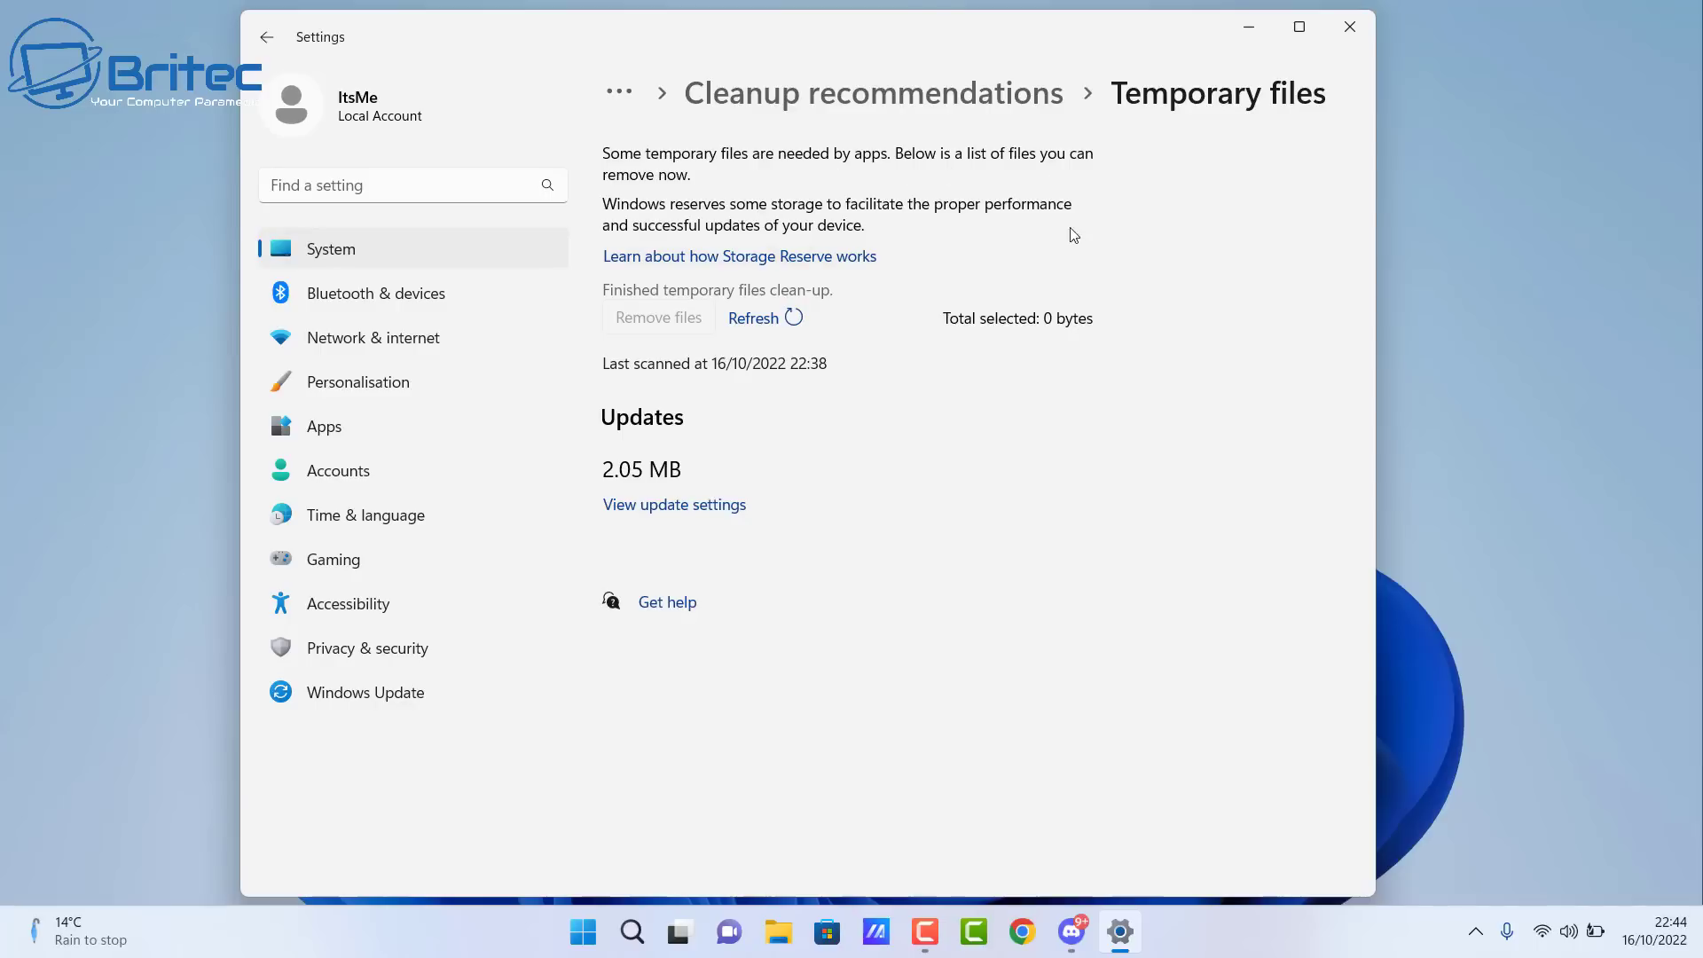
pyautogui.click(794, 319)
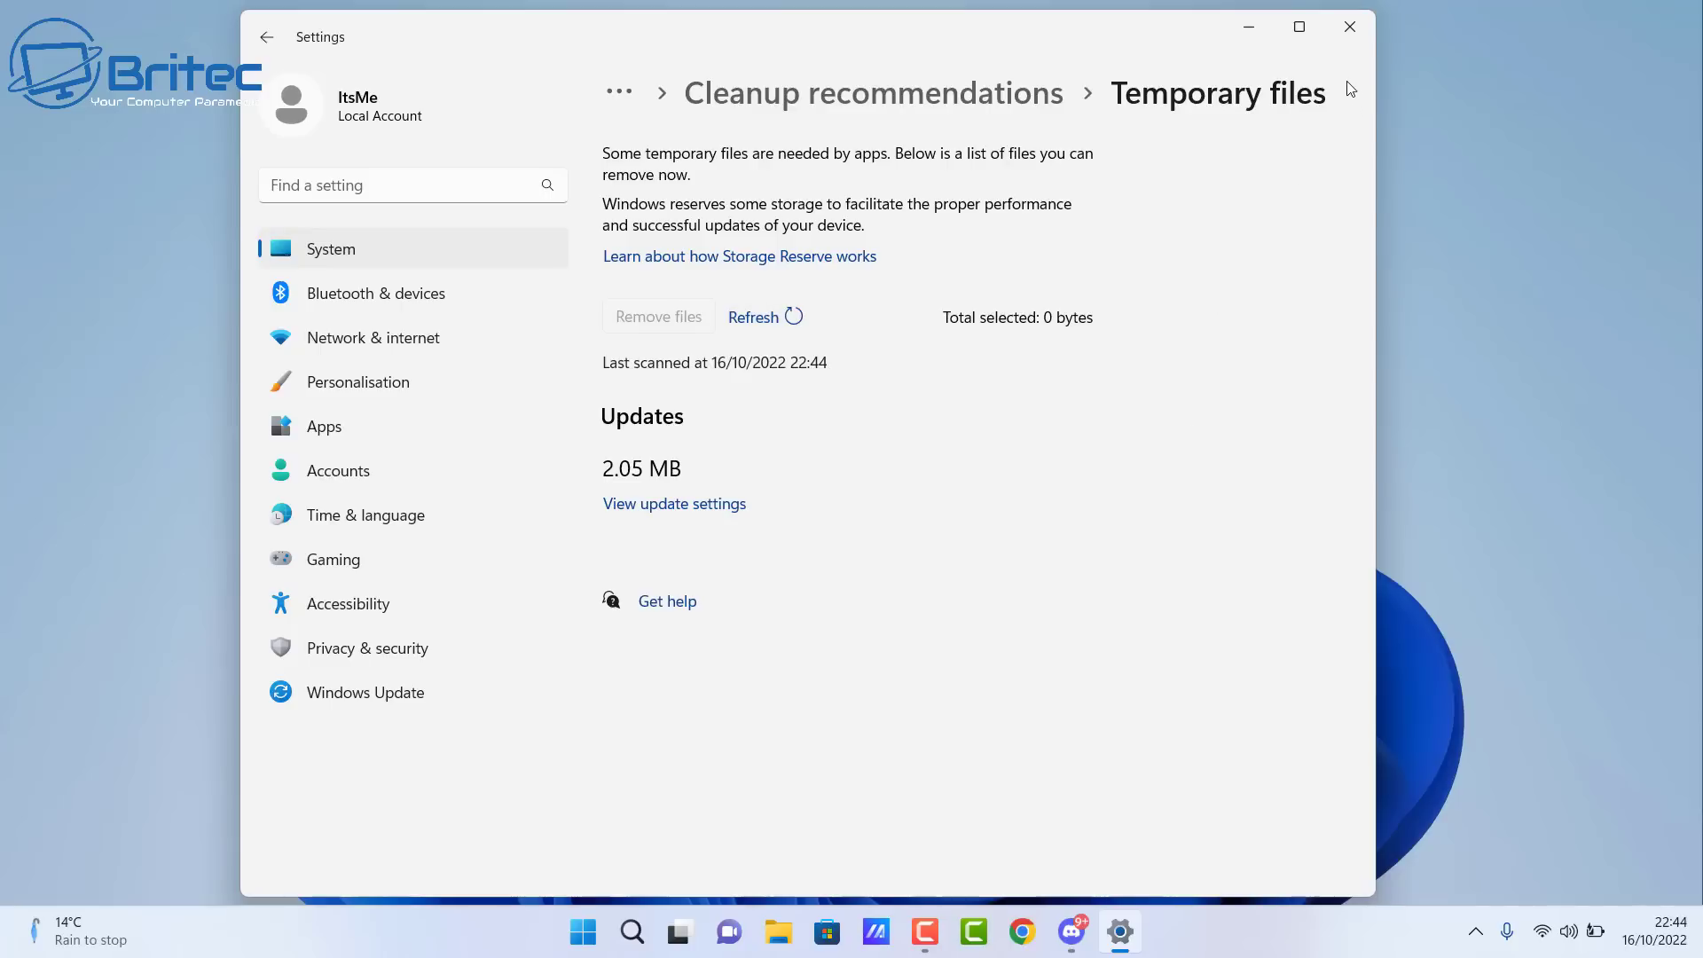
# Step: Close Settings, open OS (C:) in File Explorer to verify Windows.old is gone, then close Explorer
pyautogui.click(1353, 30)
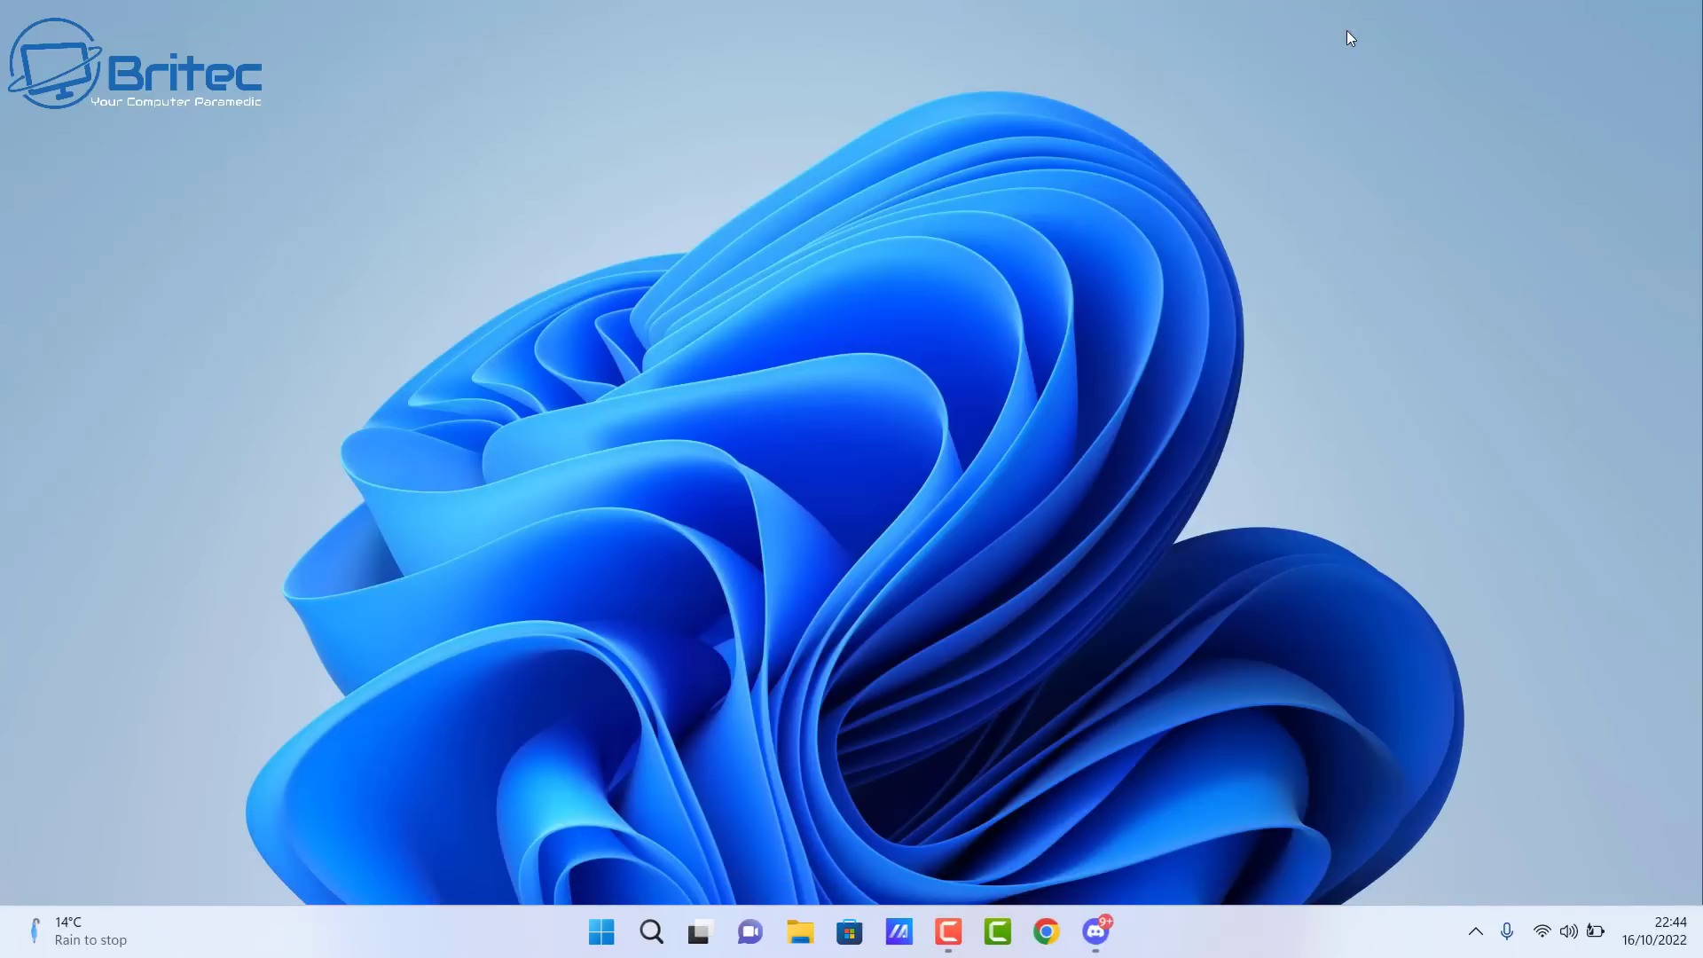
pyautogui.click(802, 931)
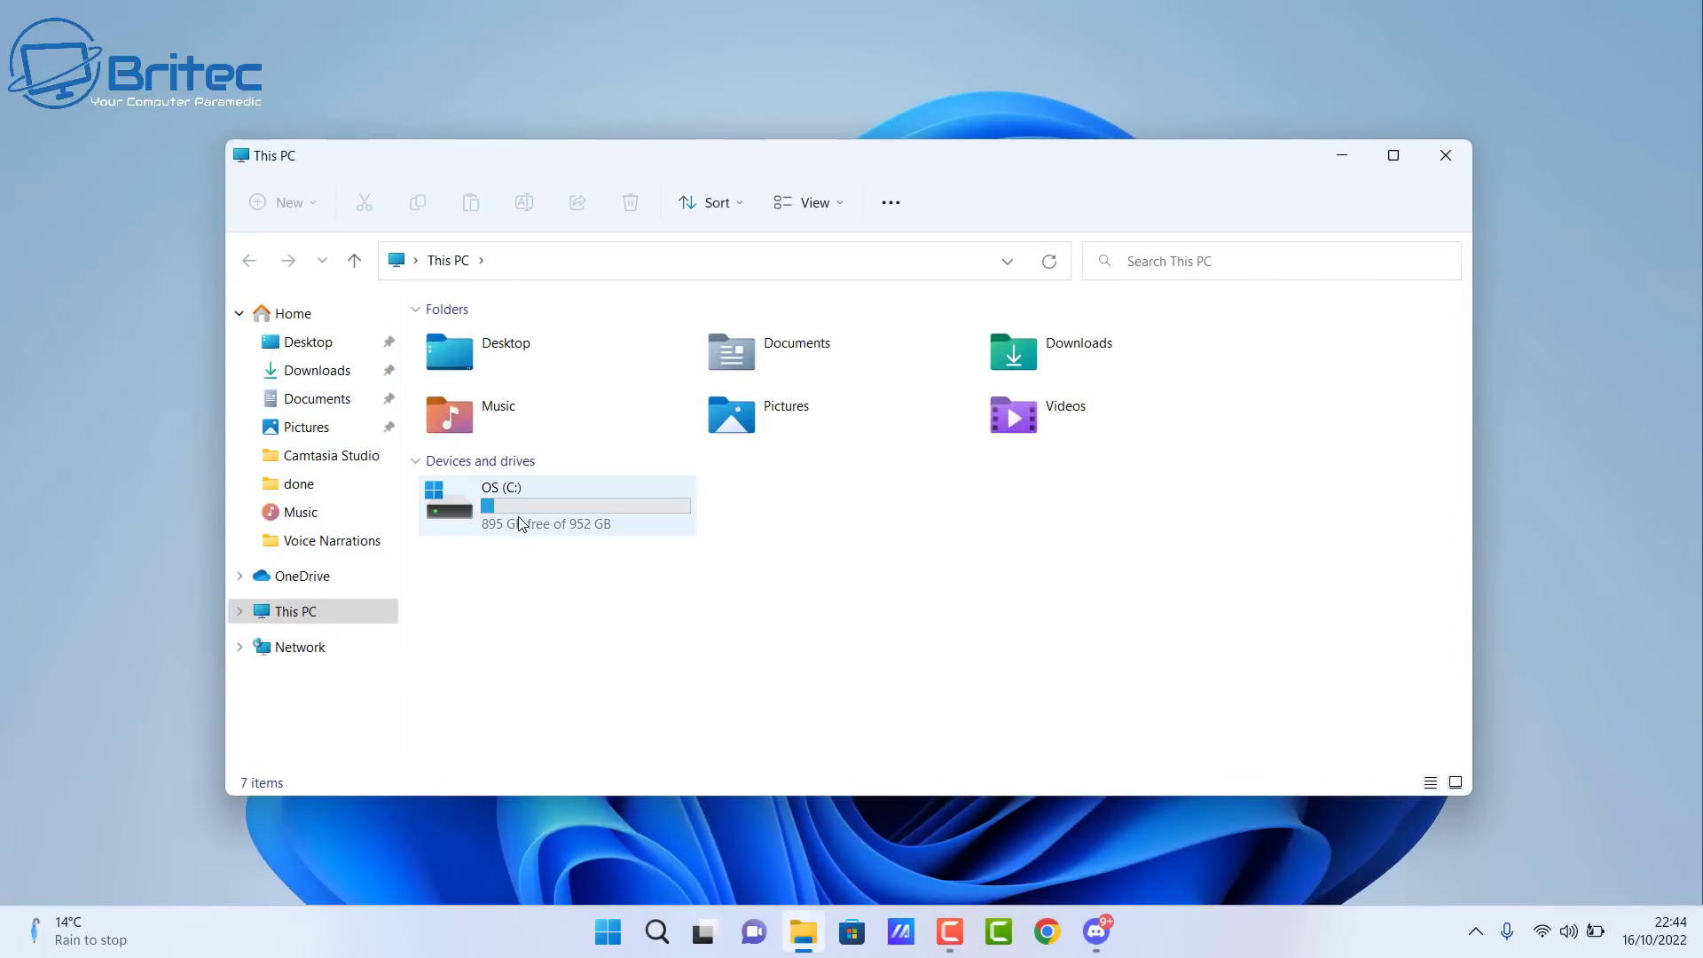
pyautogui.click(519, 516)
pyautogui.doubleClick(520, 509)
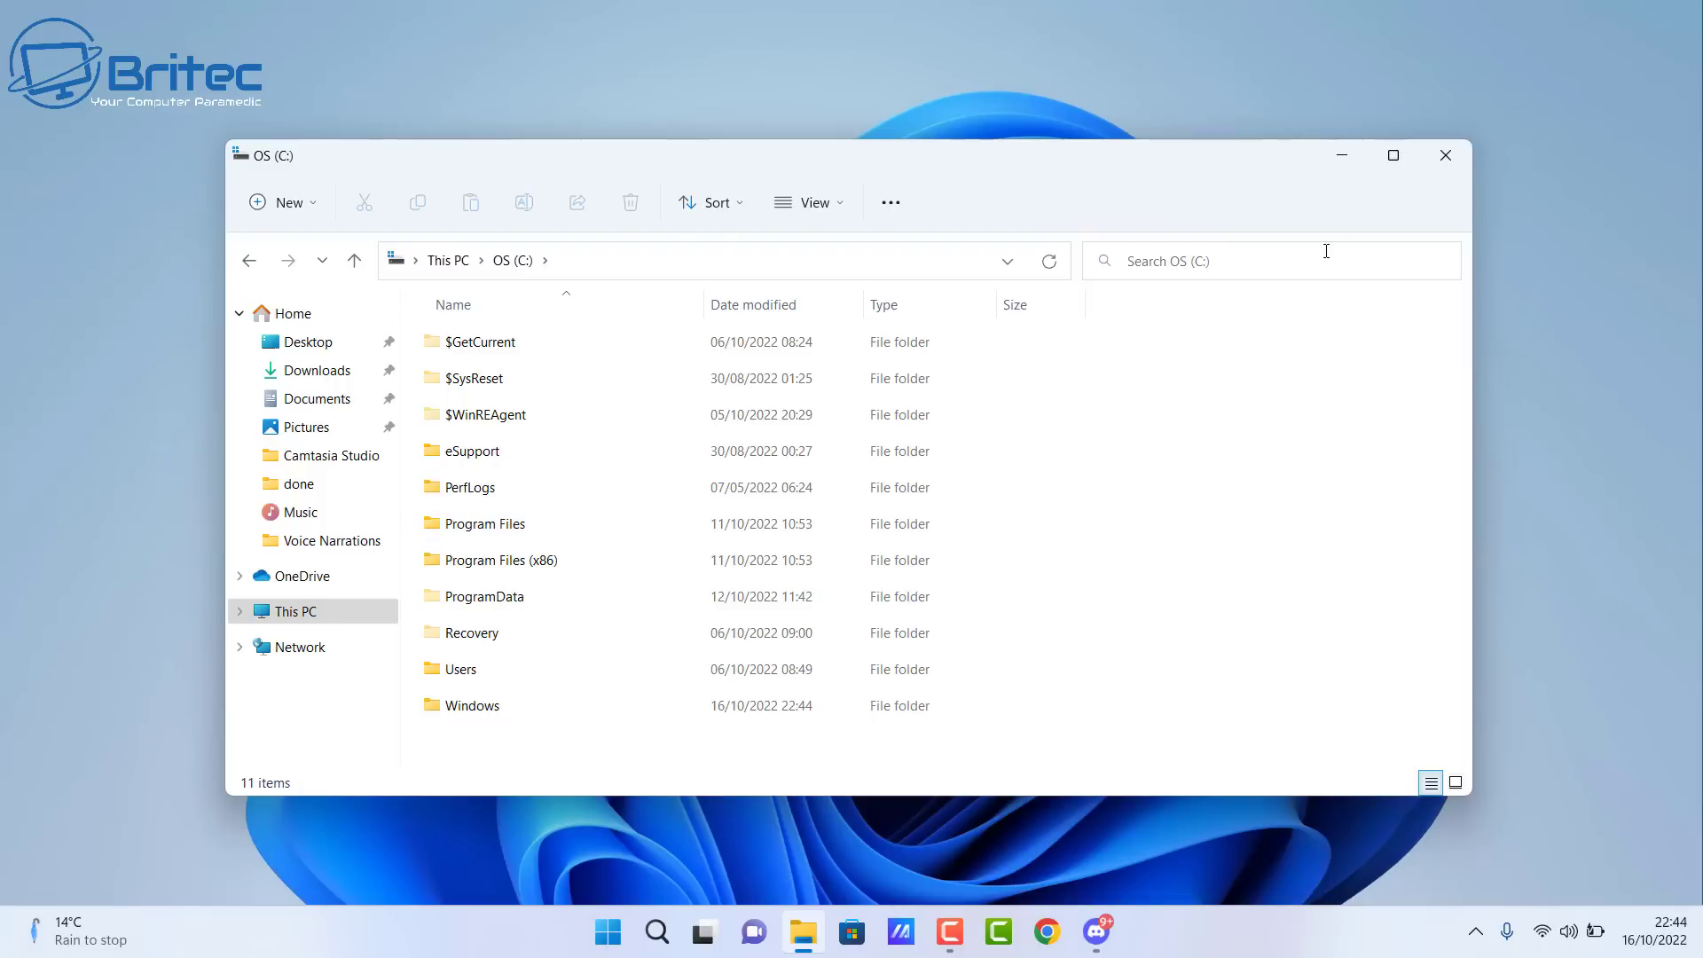
pyautogui.click(1445, 156)
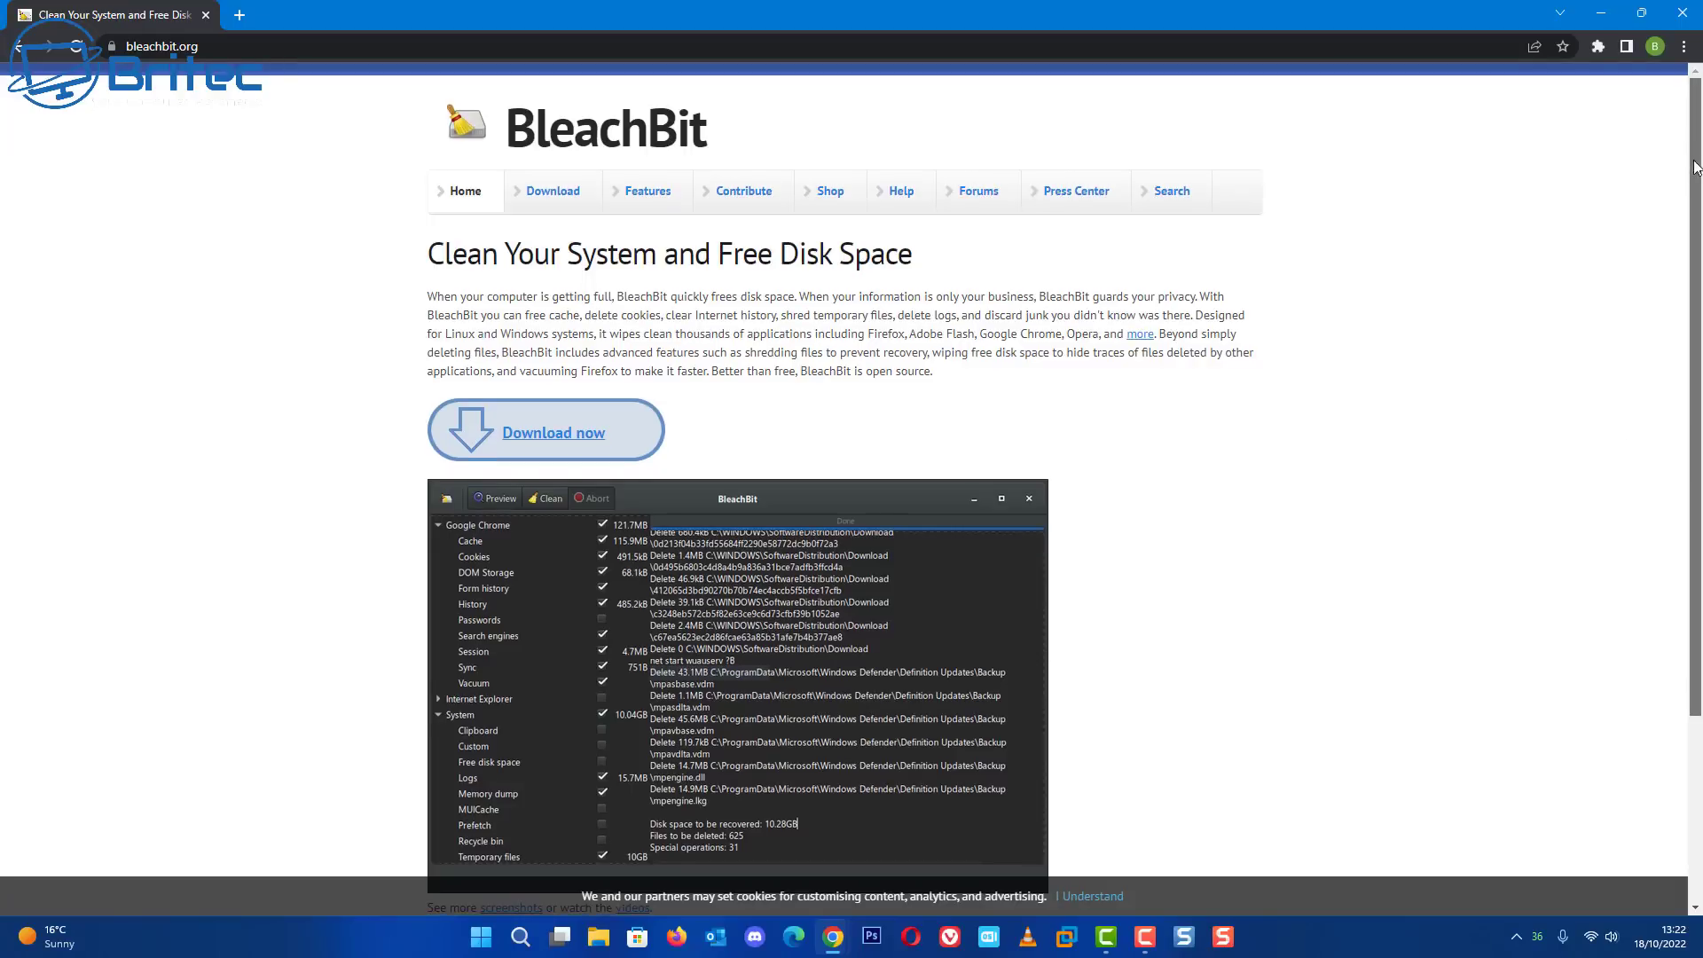
# Step: Download BleachBit-4.4.2-setup.exe from bleachbit.org's Windows download page and run it
pyautogui.moveTo(1694, 162); pyautogui.dragTo(1648, 337)
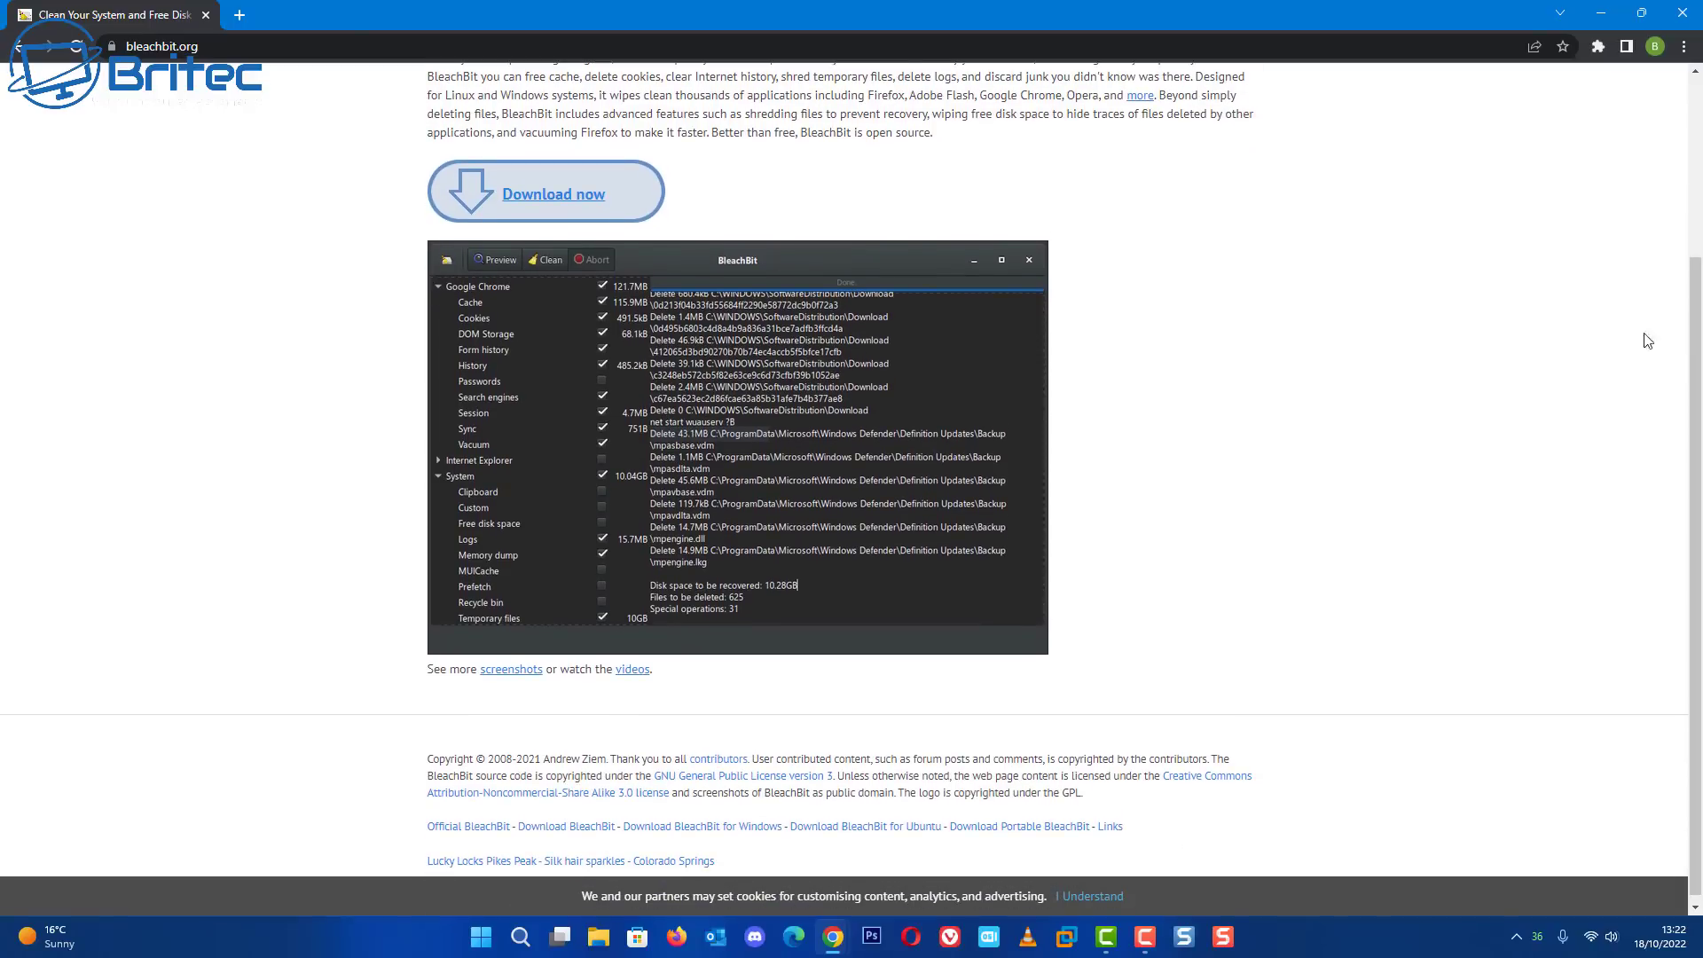
pyautogui.click(548, 203)
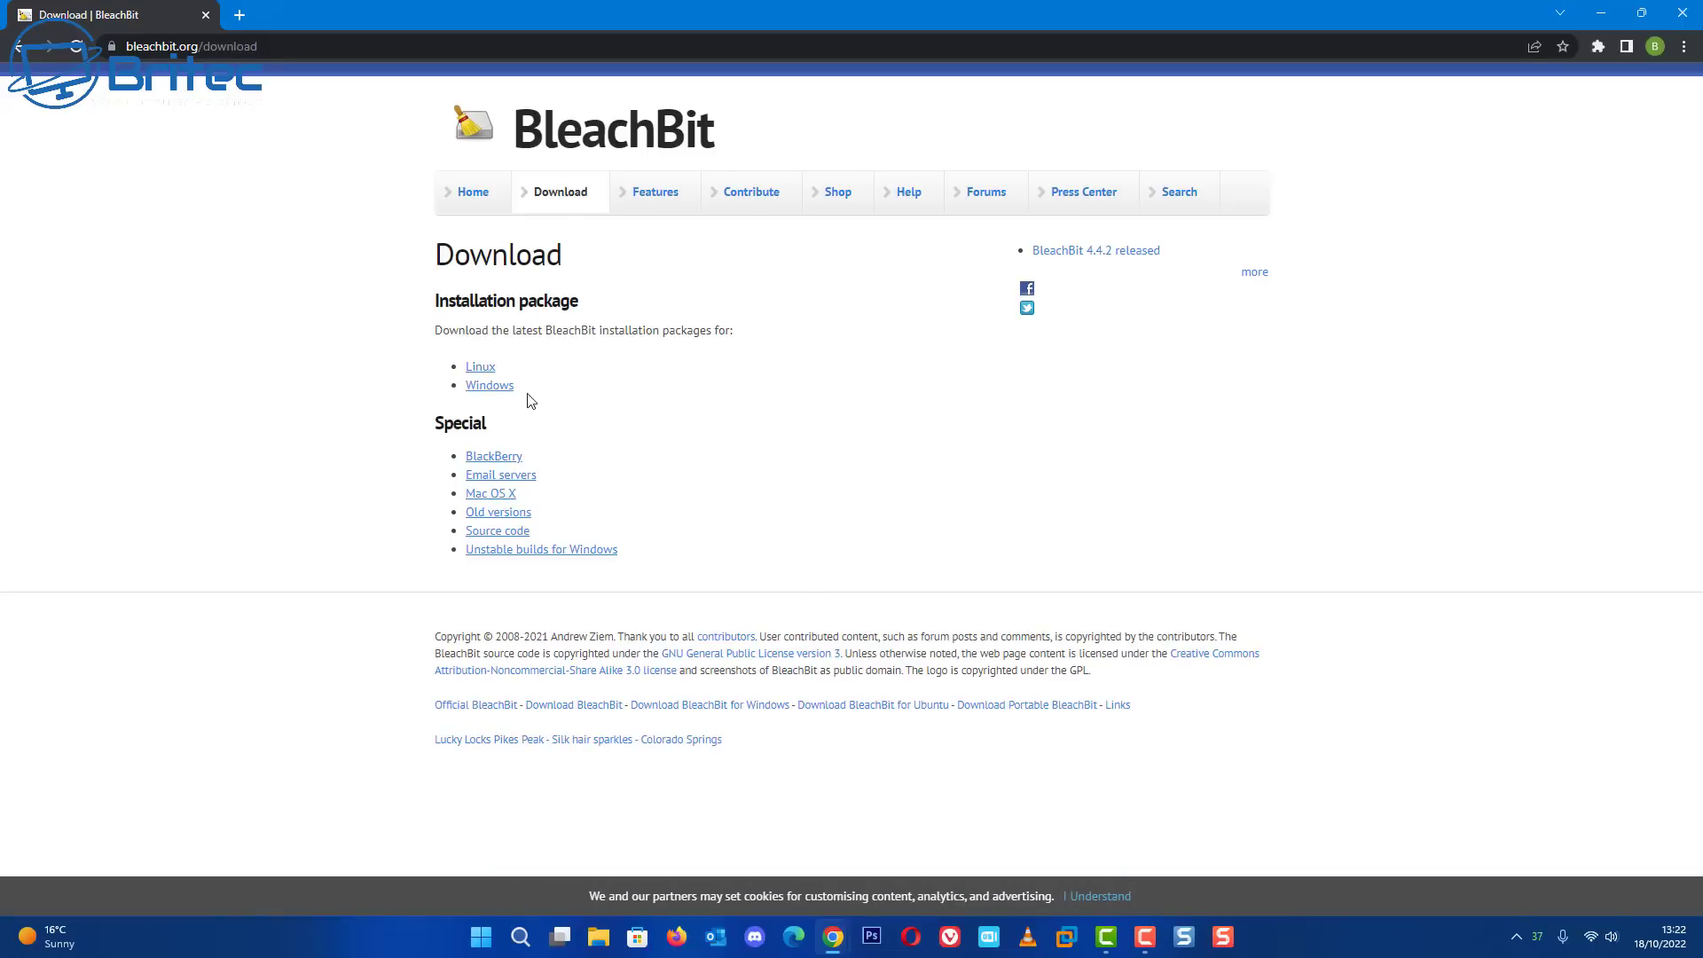
pyautogui.click(496, 395)
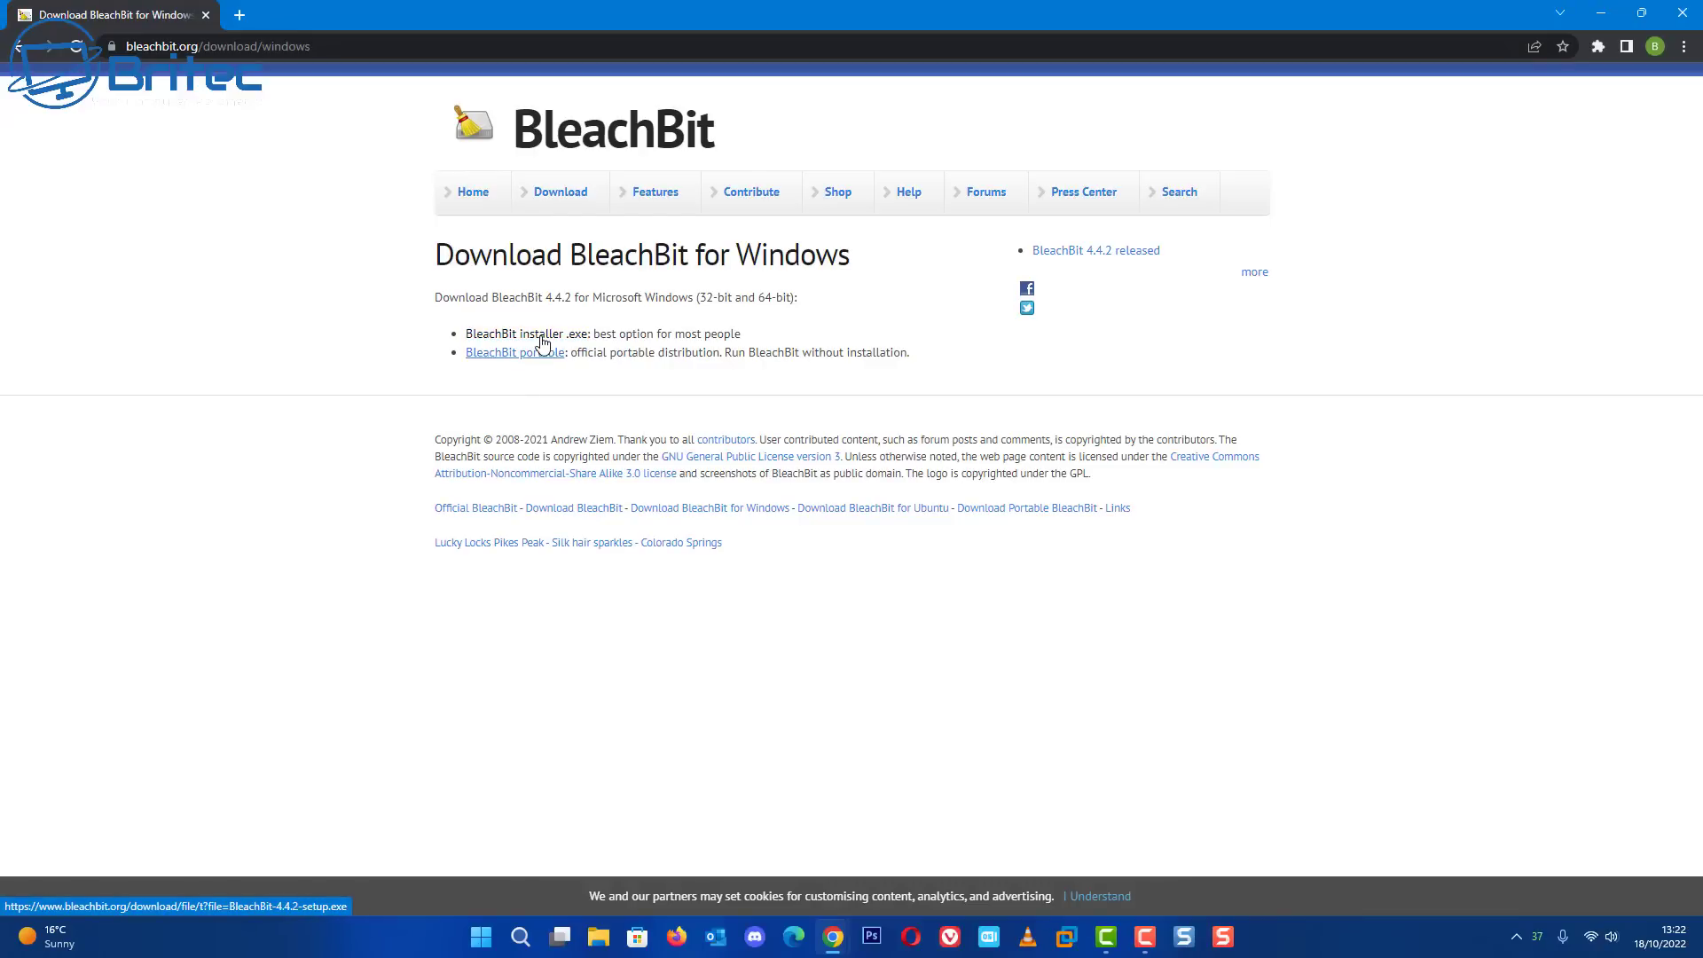
pyautogui.click(542, 343)
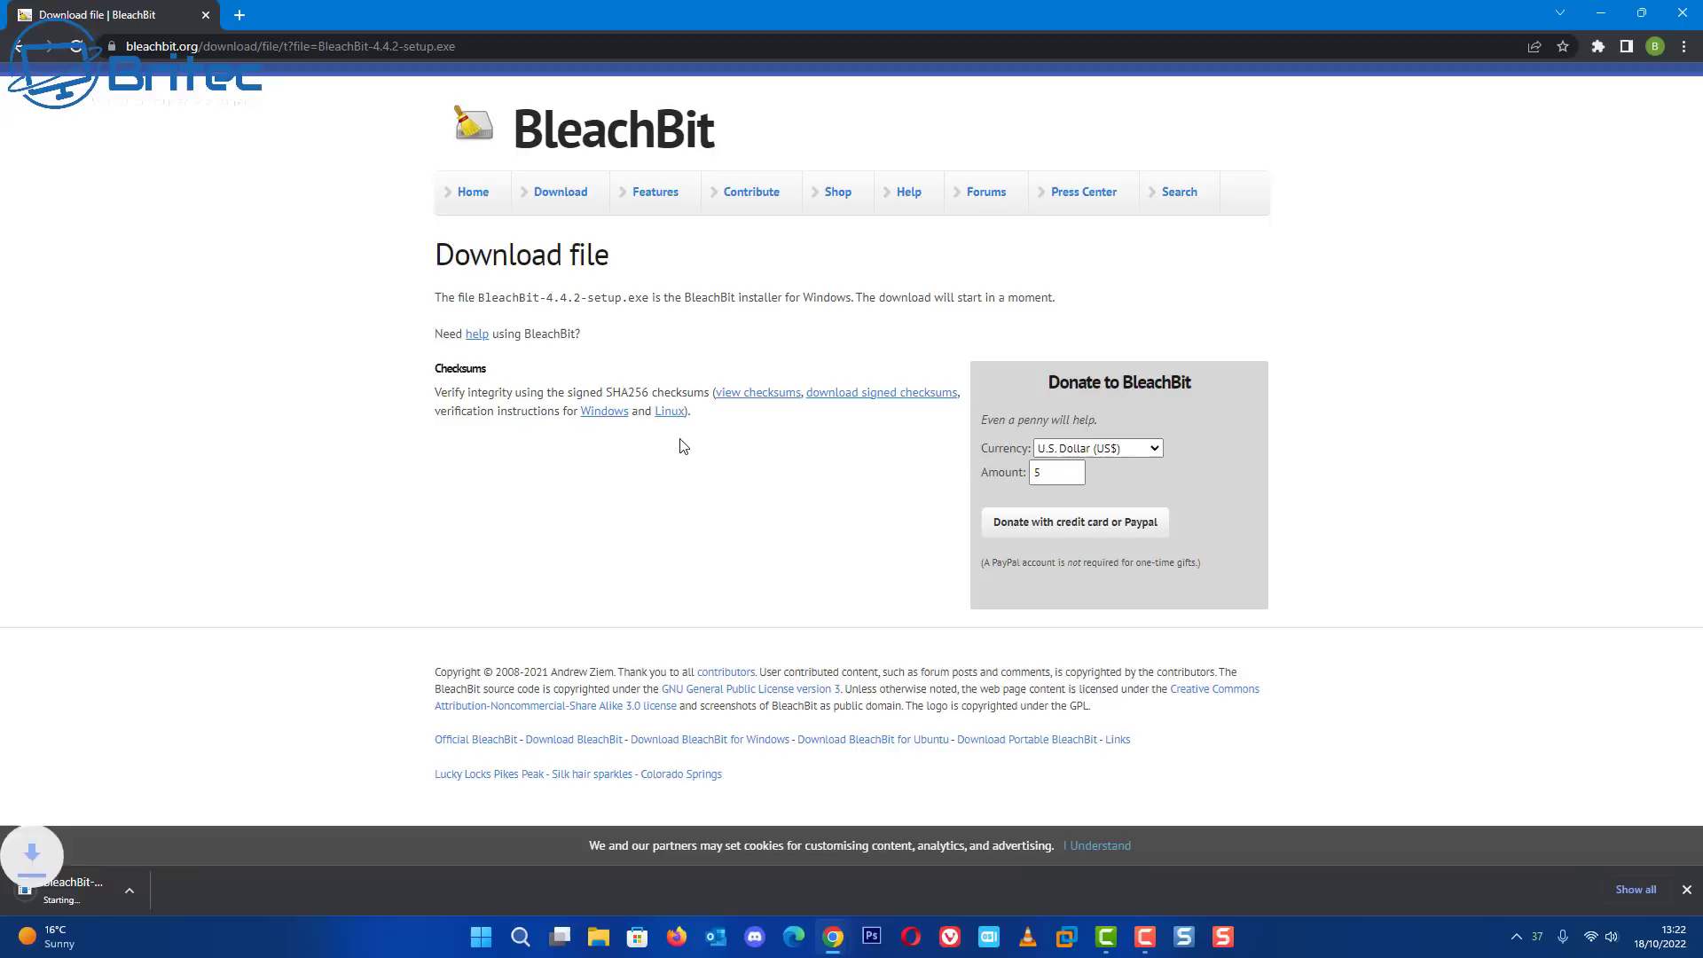
pyautogui.click(66, 894)
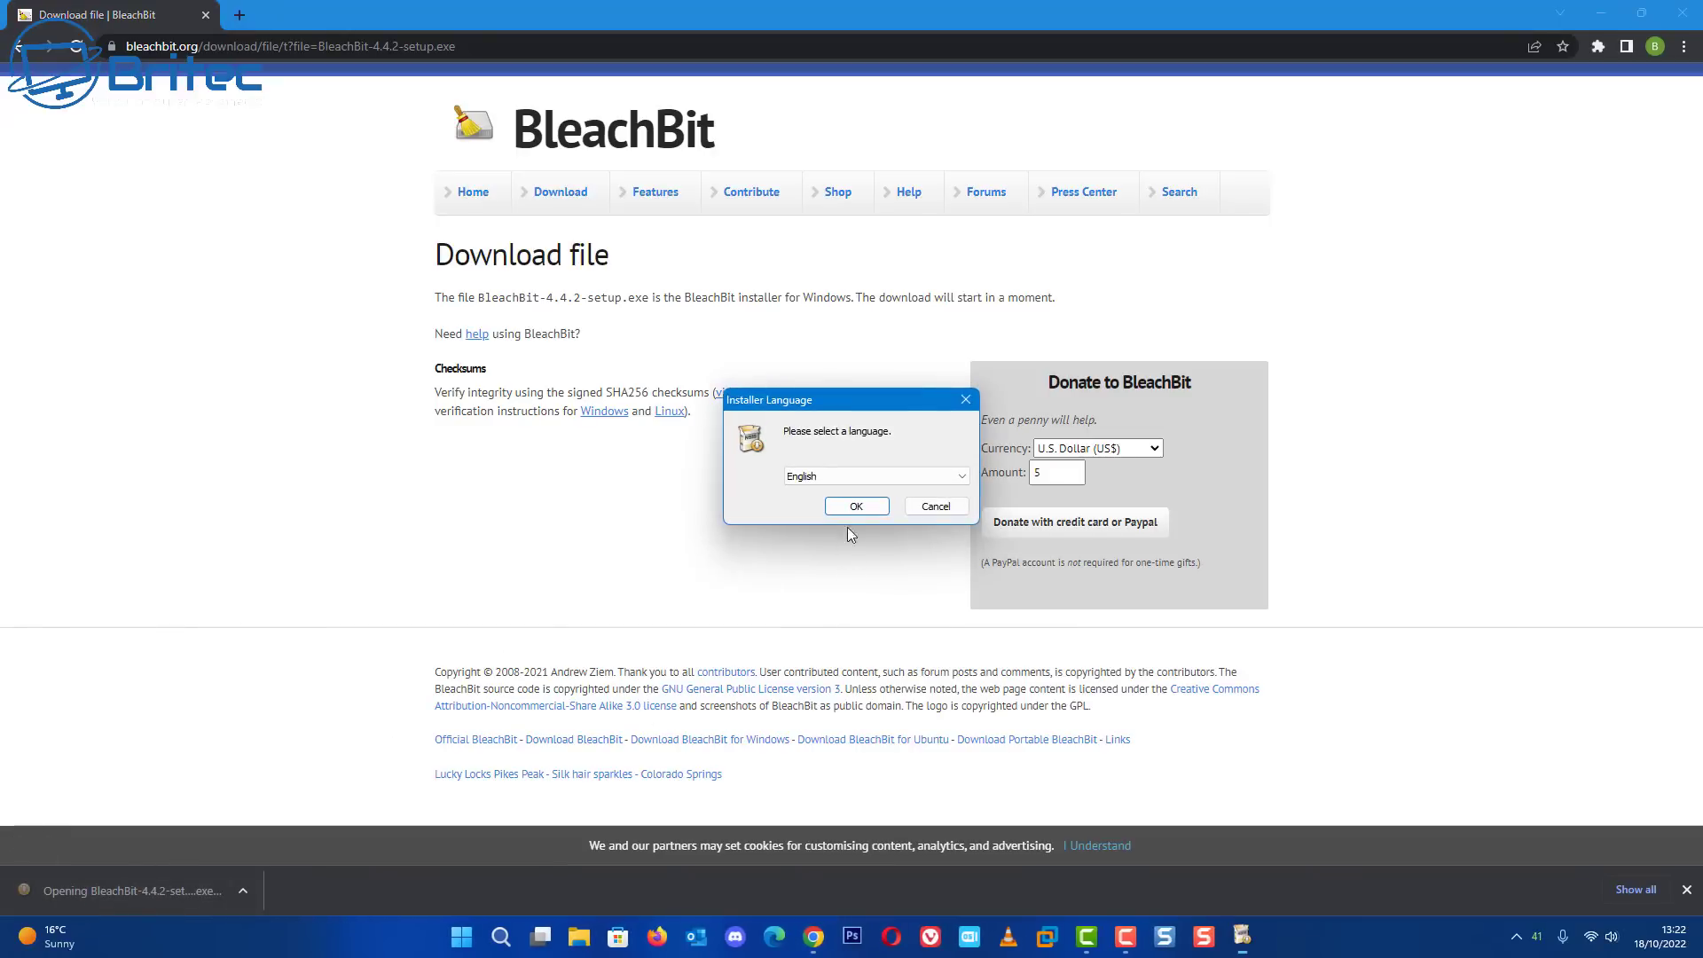
# Step: Choose English, accept the license terms, and select installing BleachBit for all users
pyautogui.click(849, 506)
pyautogui.click(1601, 13)
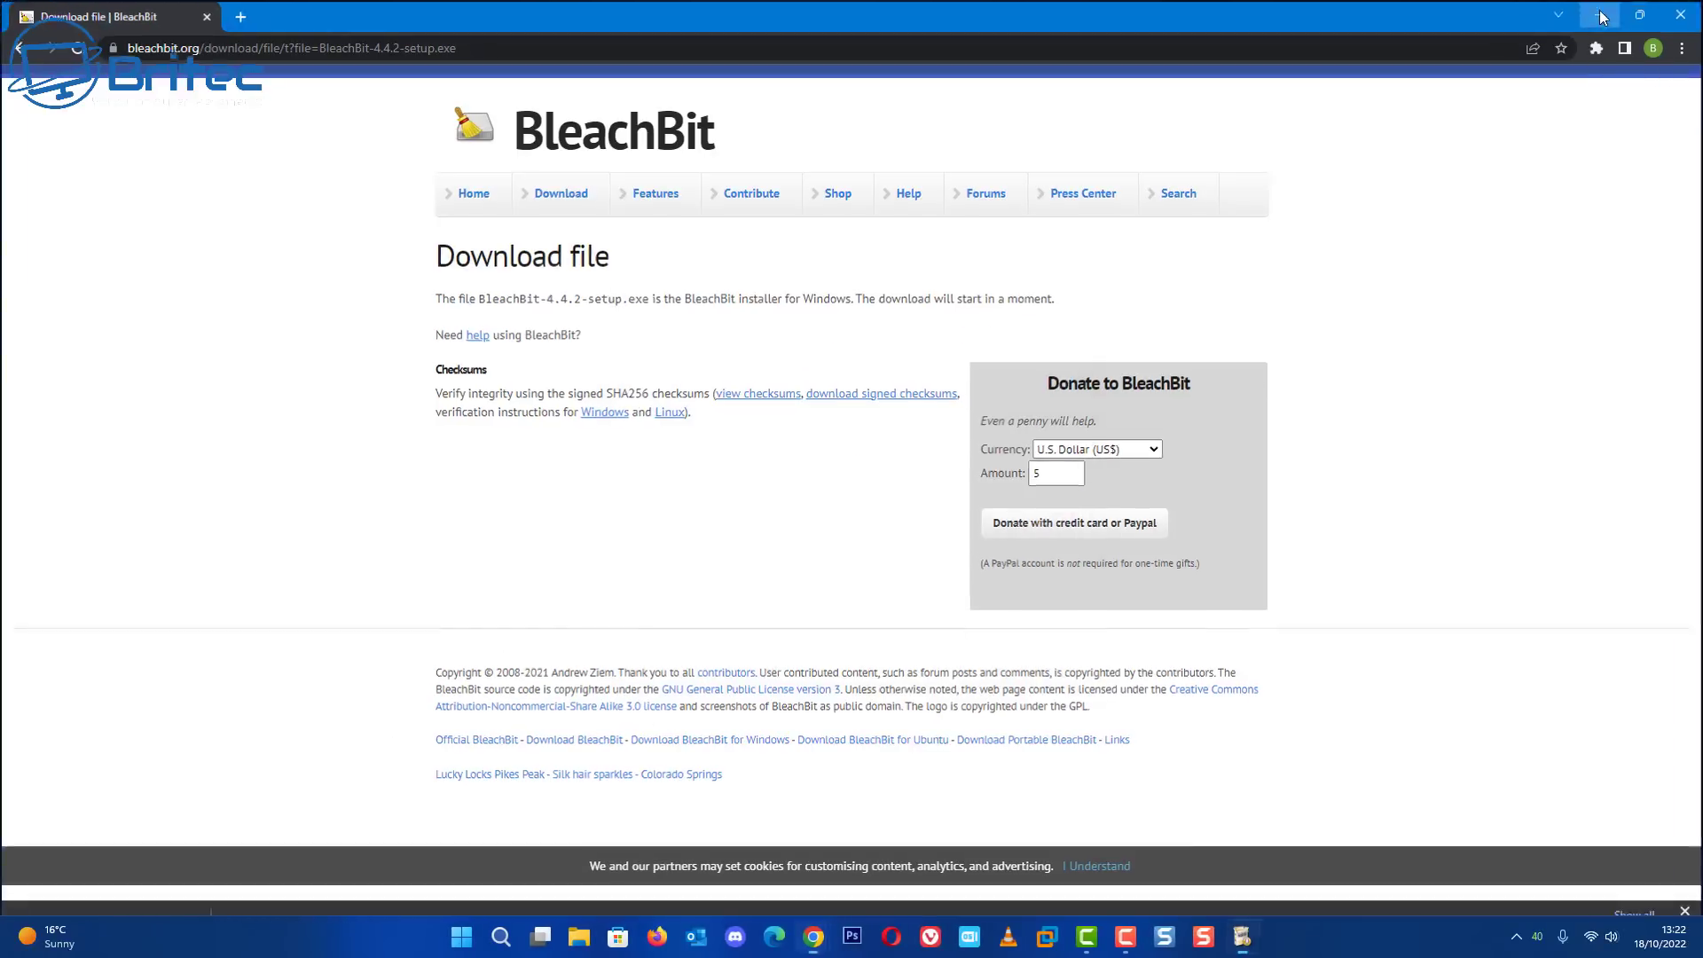
pyautogui.click(946, 610)
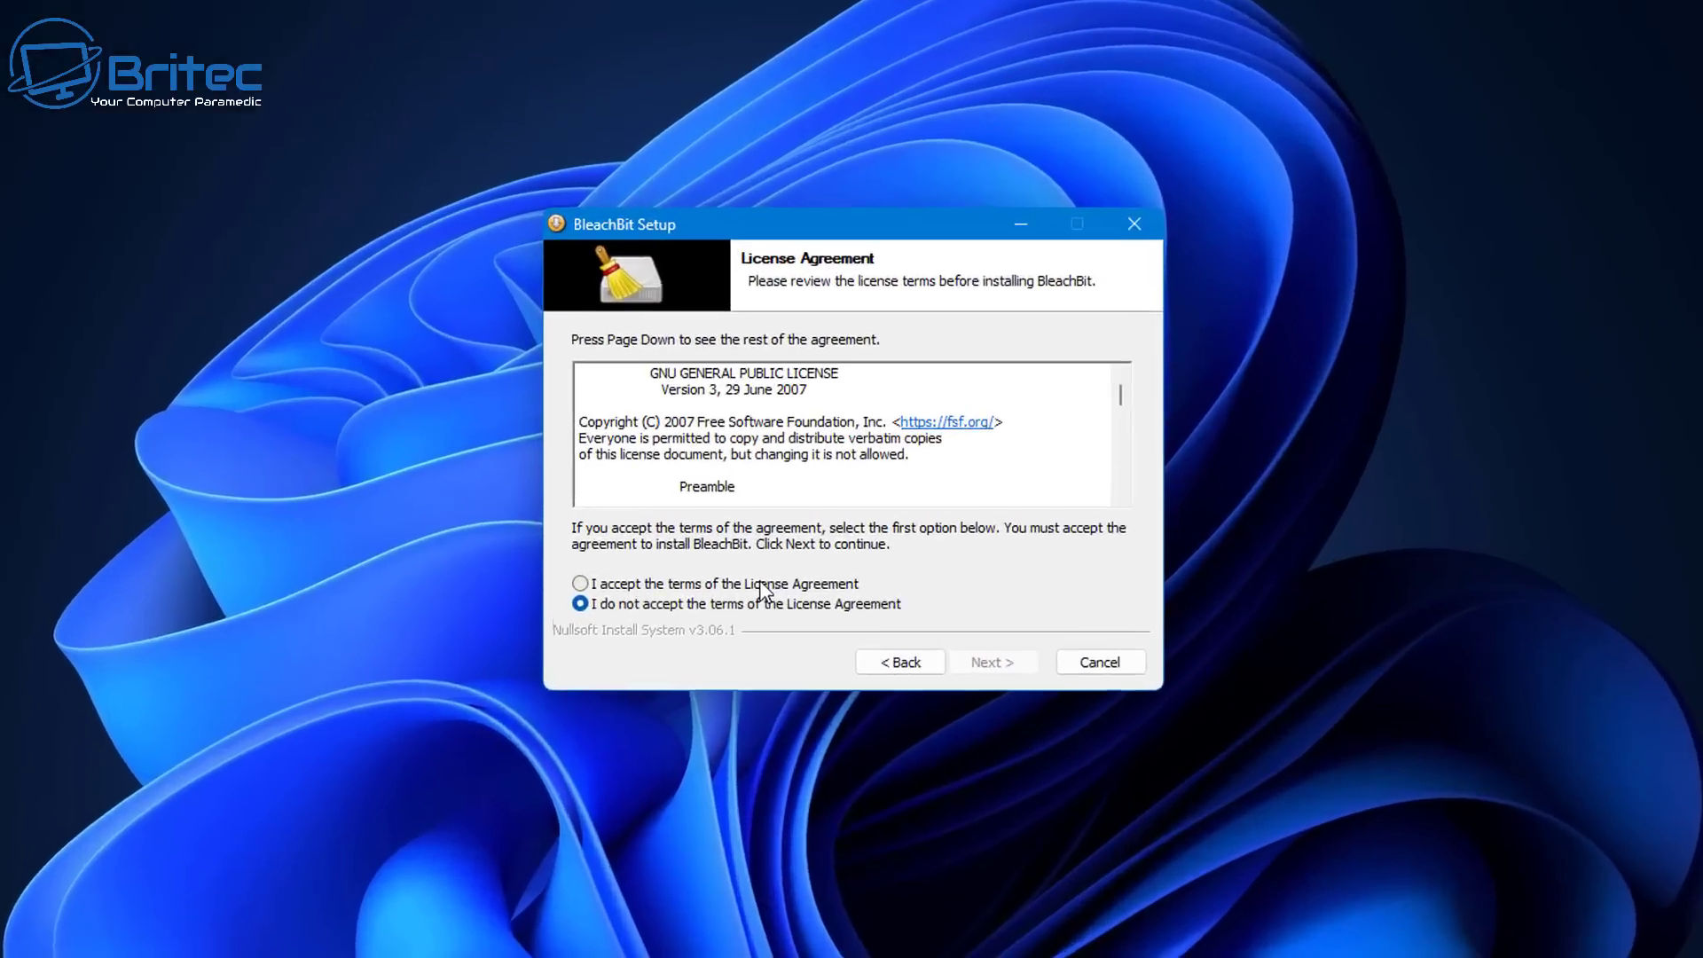
pyautogui.click(780, 551)
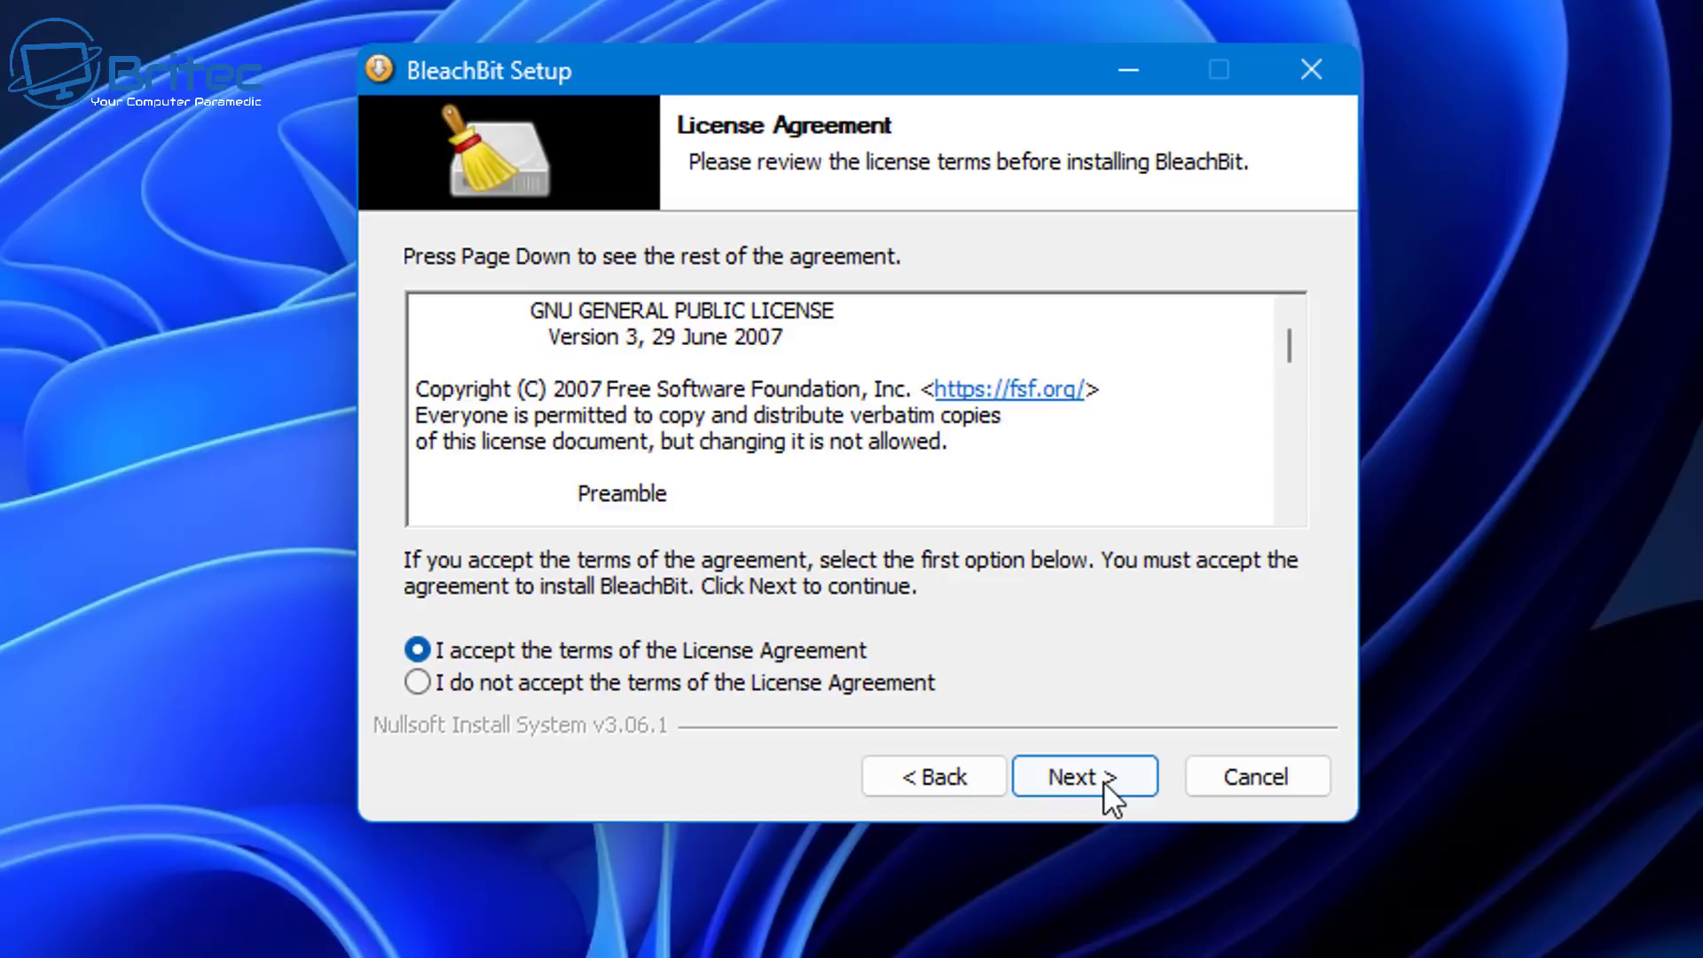
pyautogui.click(1105, 789)
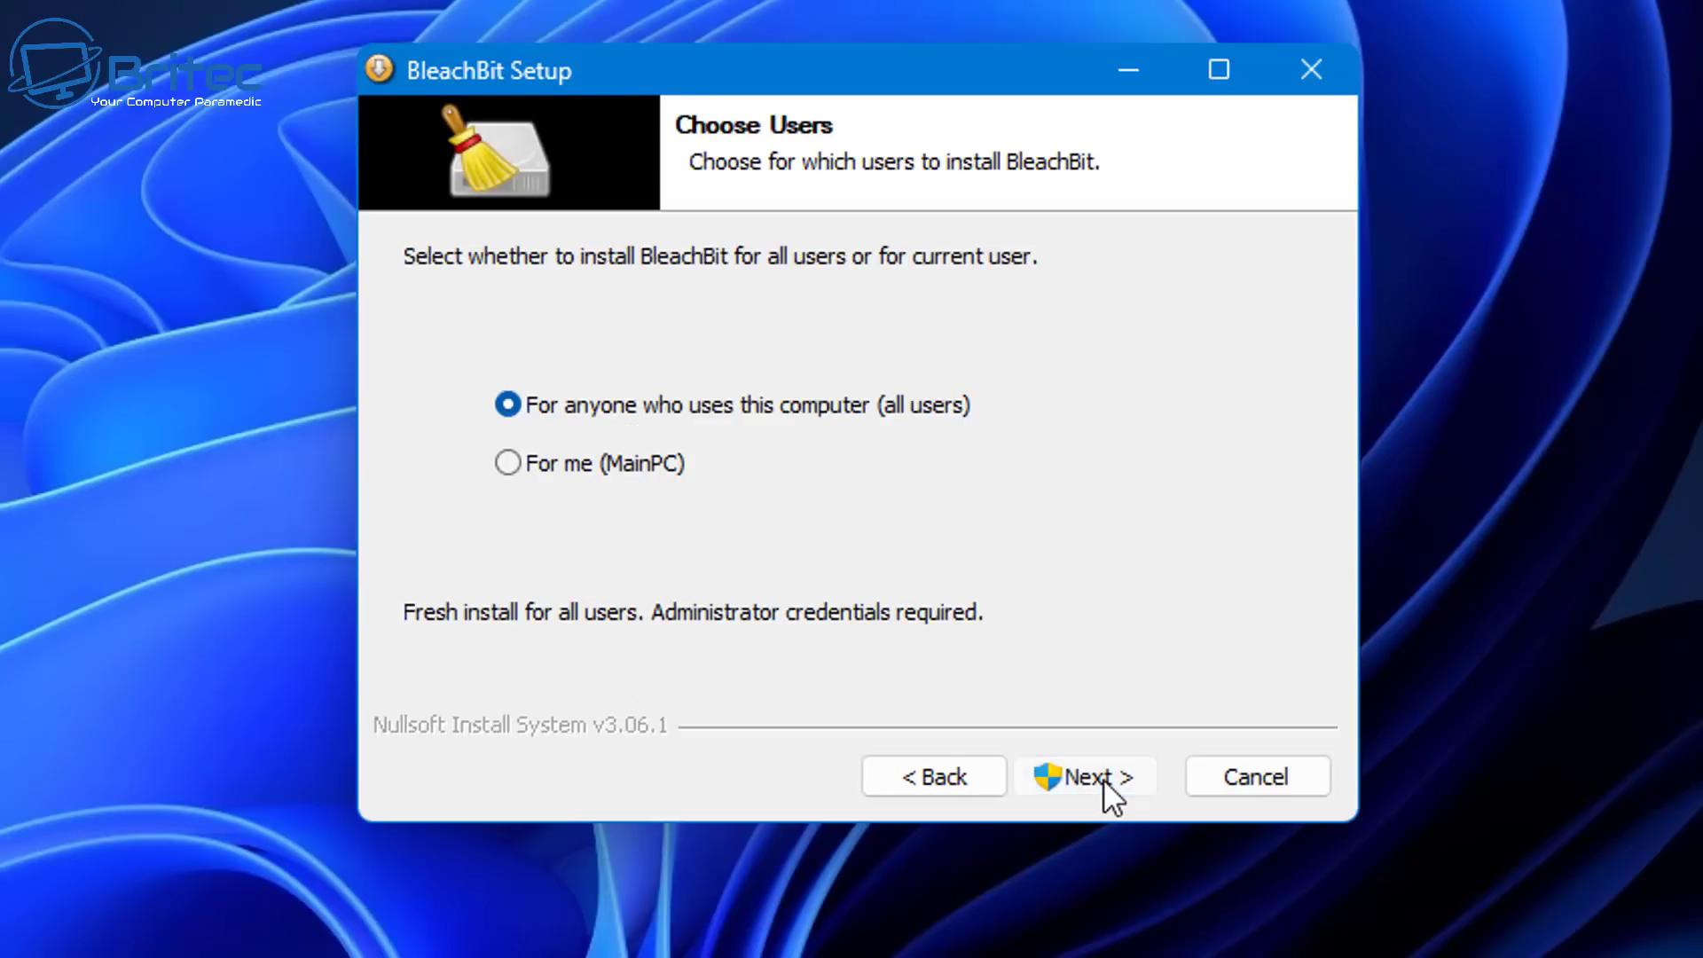
pyautogui.click(1084, 777)
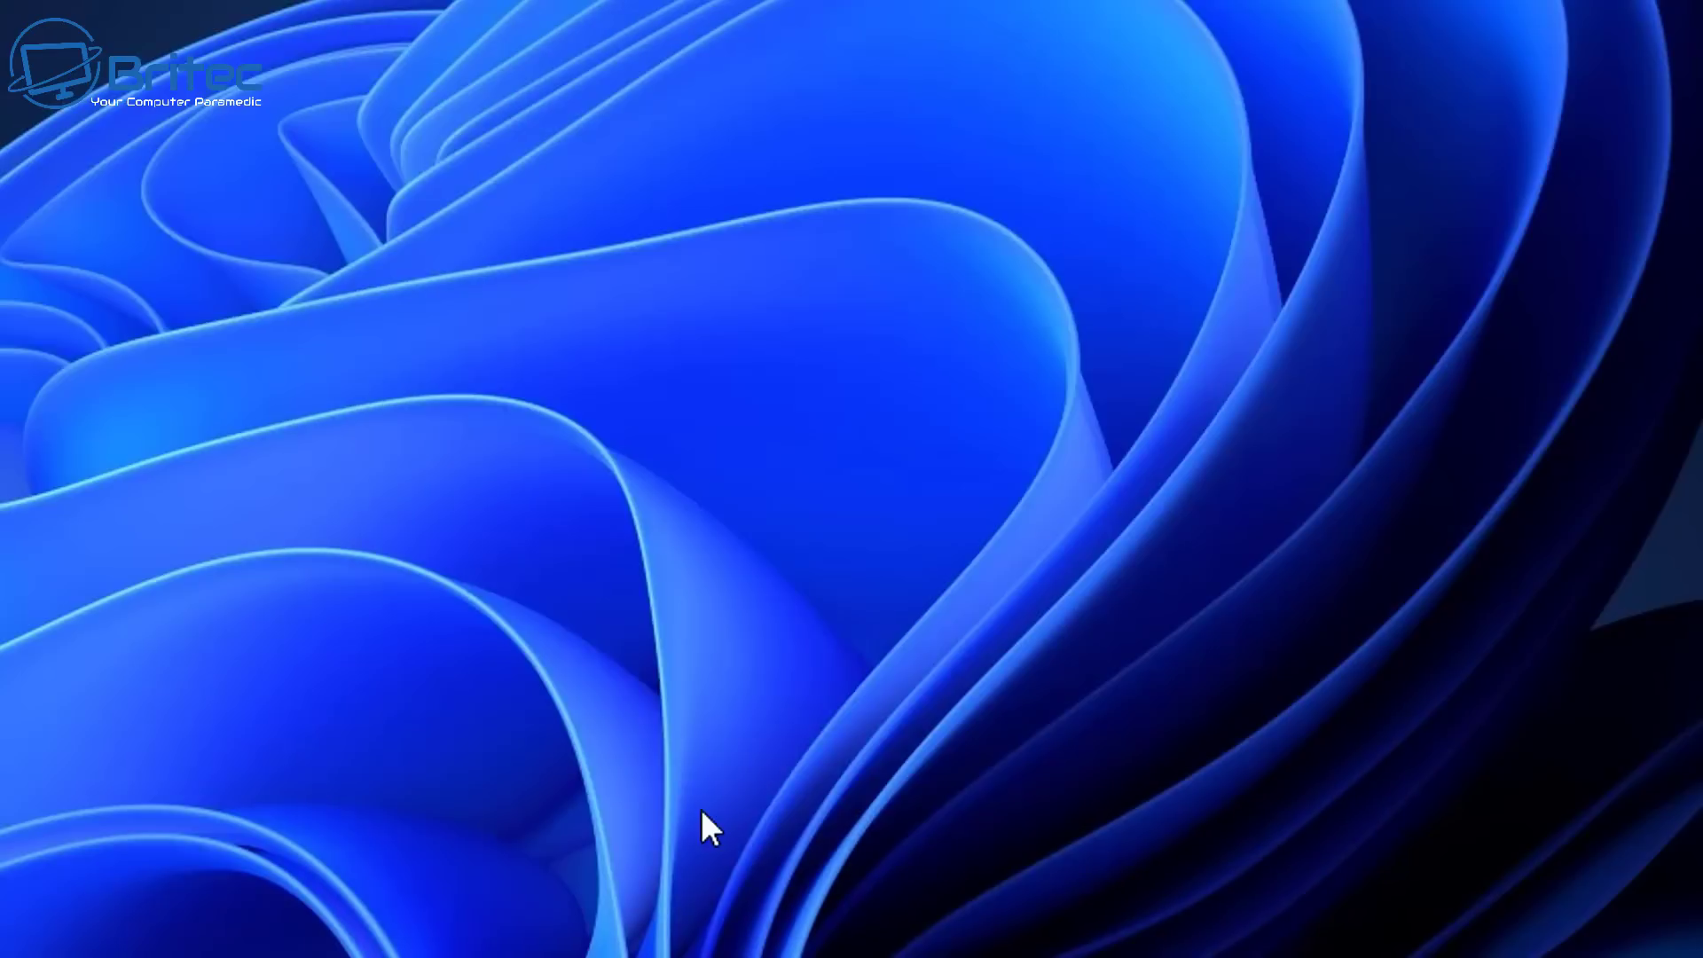
# Step: Confirm English again, accept the license, keep the default location and components, and install
pyautogui.click(848, 546)
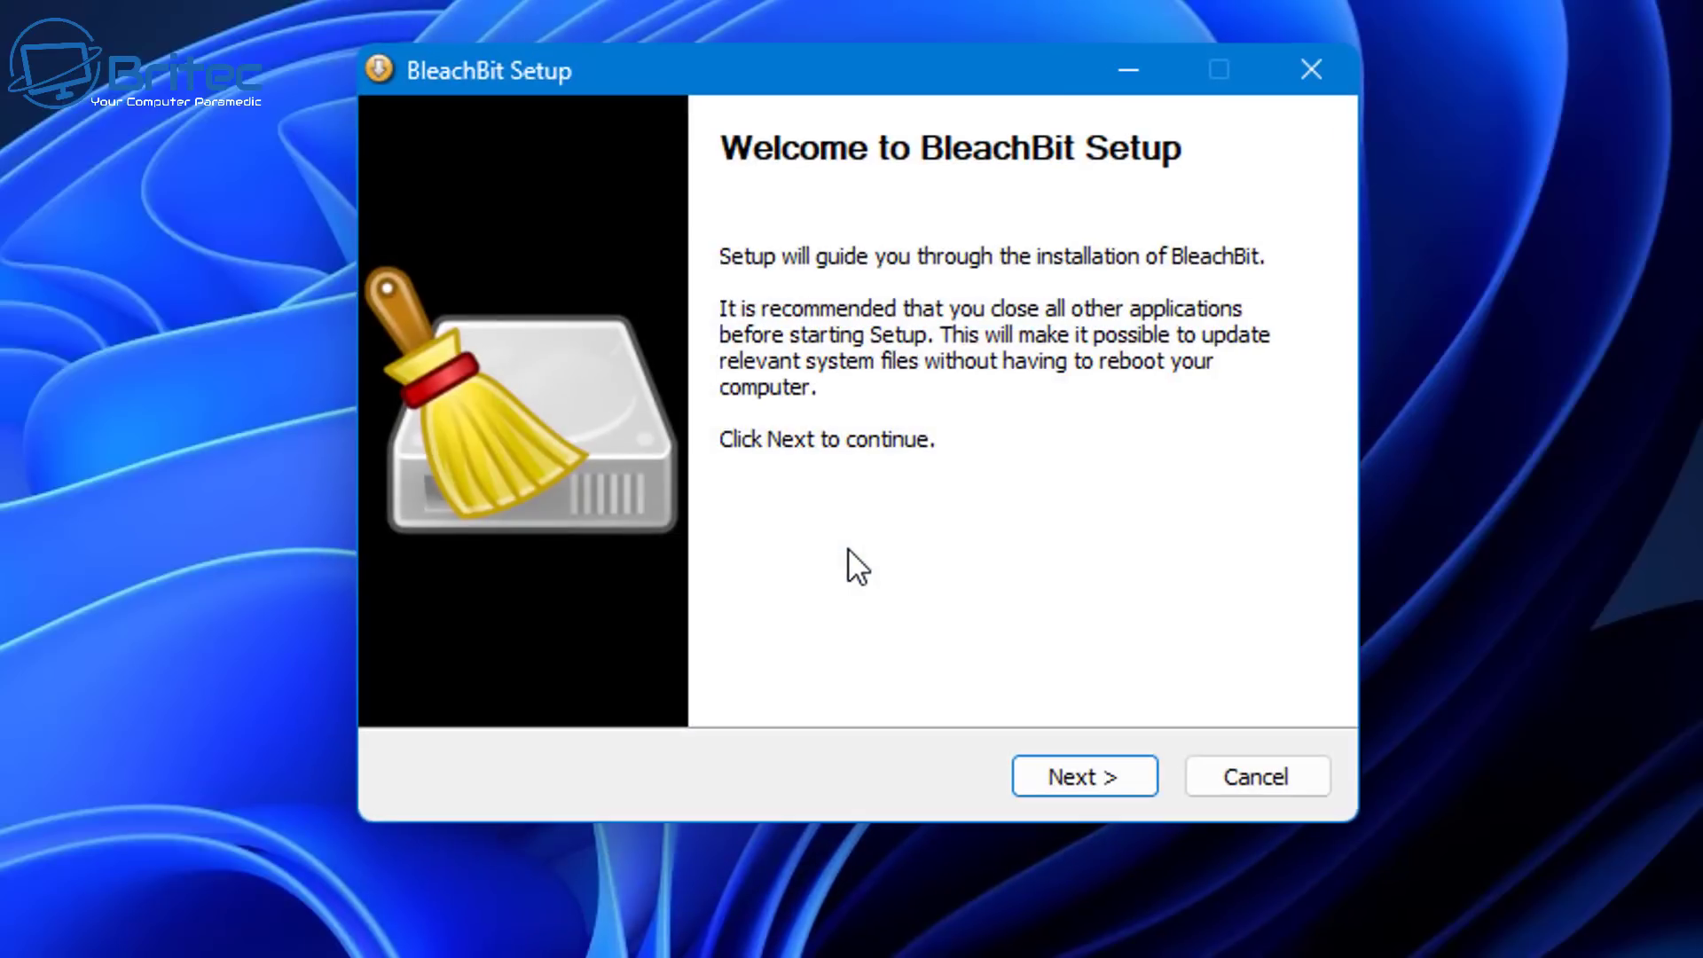
pyautogui.click(1029, 770)
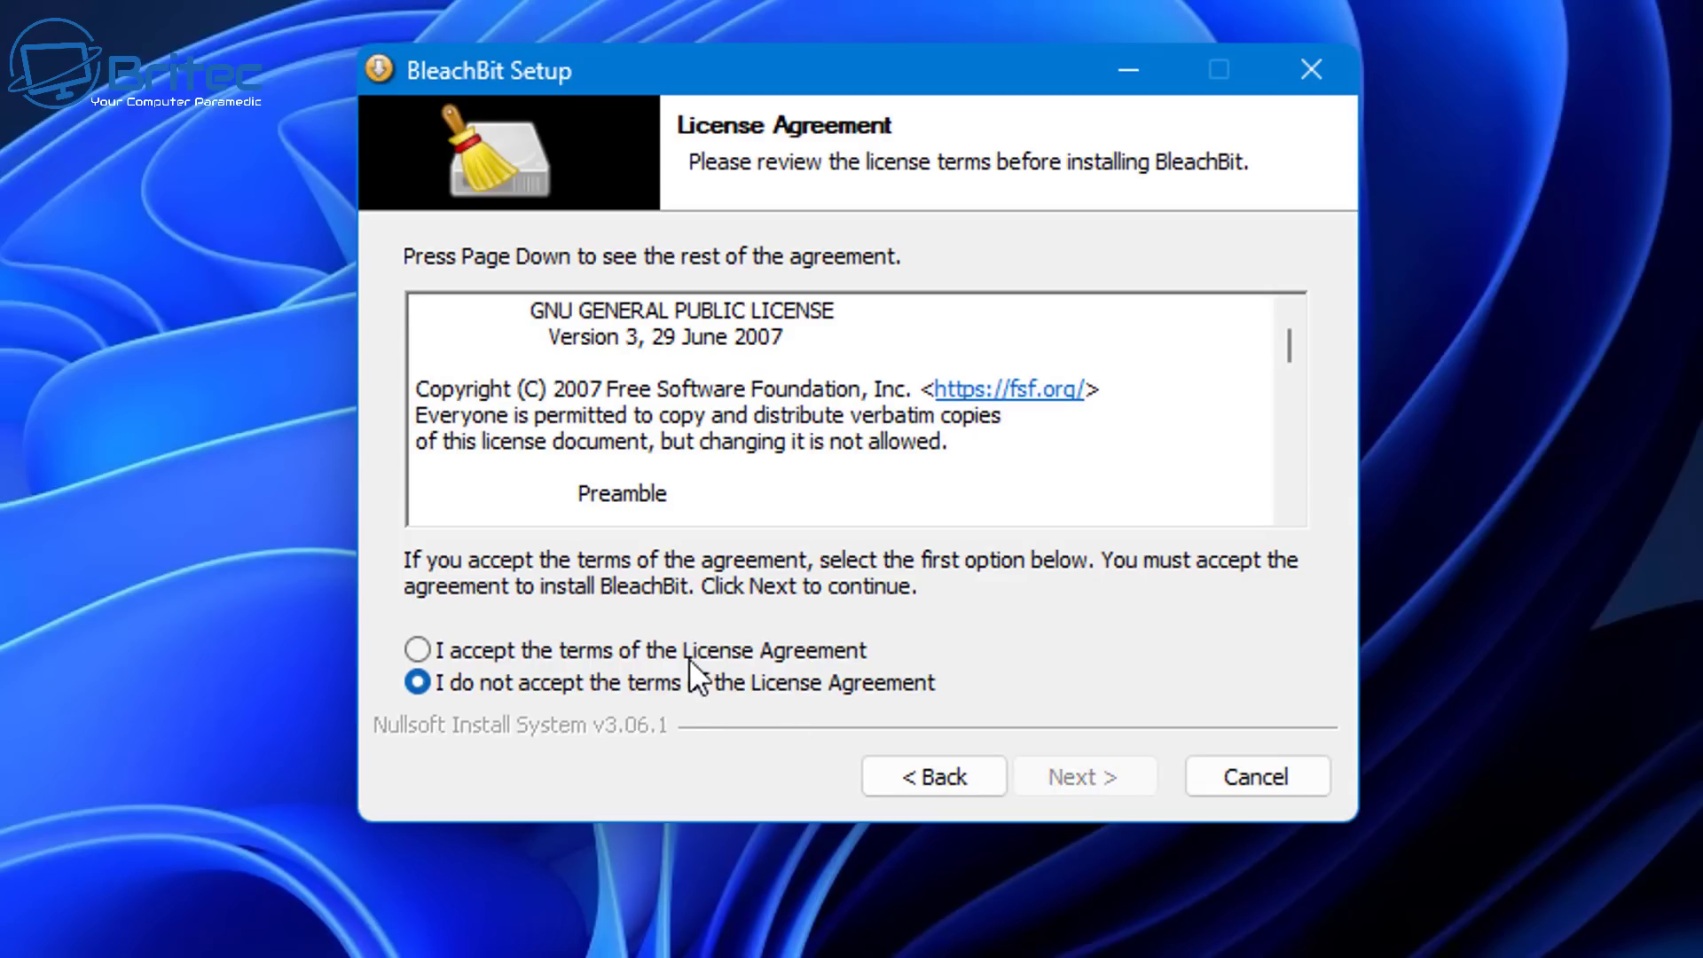
pyautogui.click(688, 655)
pyautogui.click(1083, 781)
pyautogui.click(1083, 780)
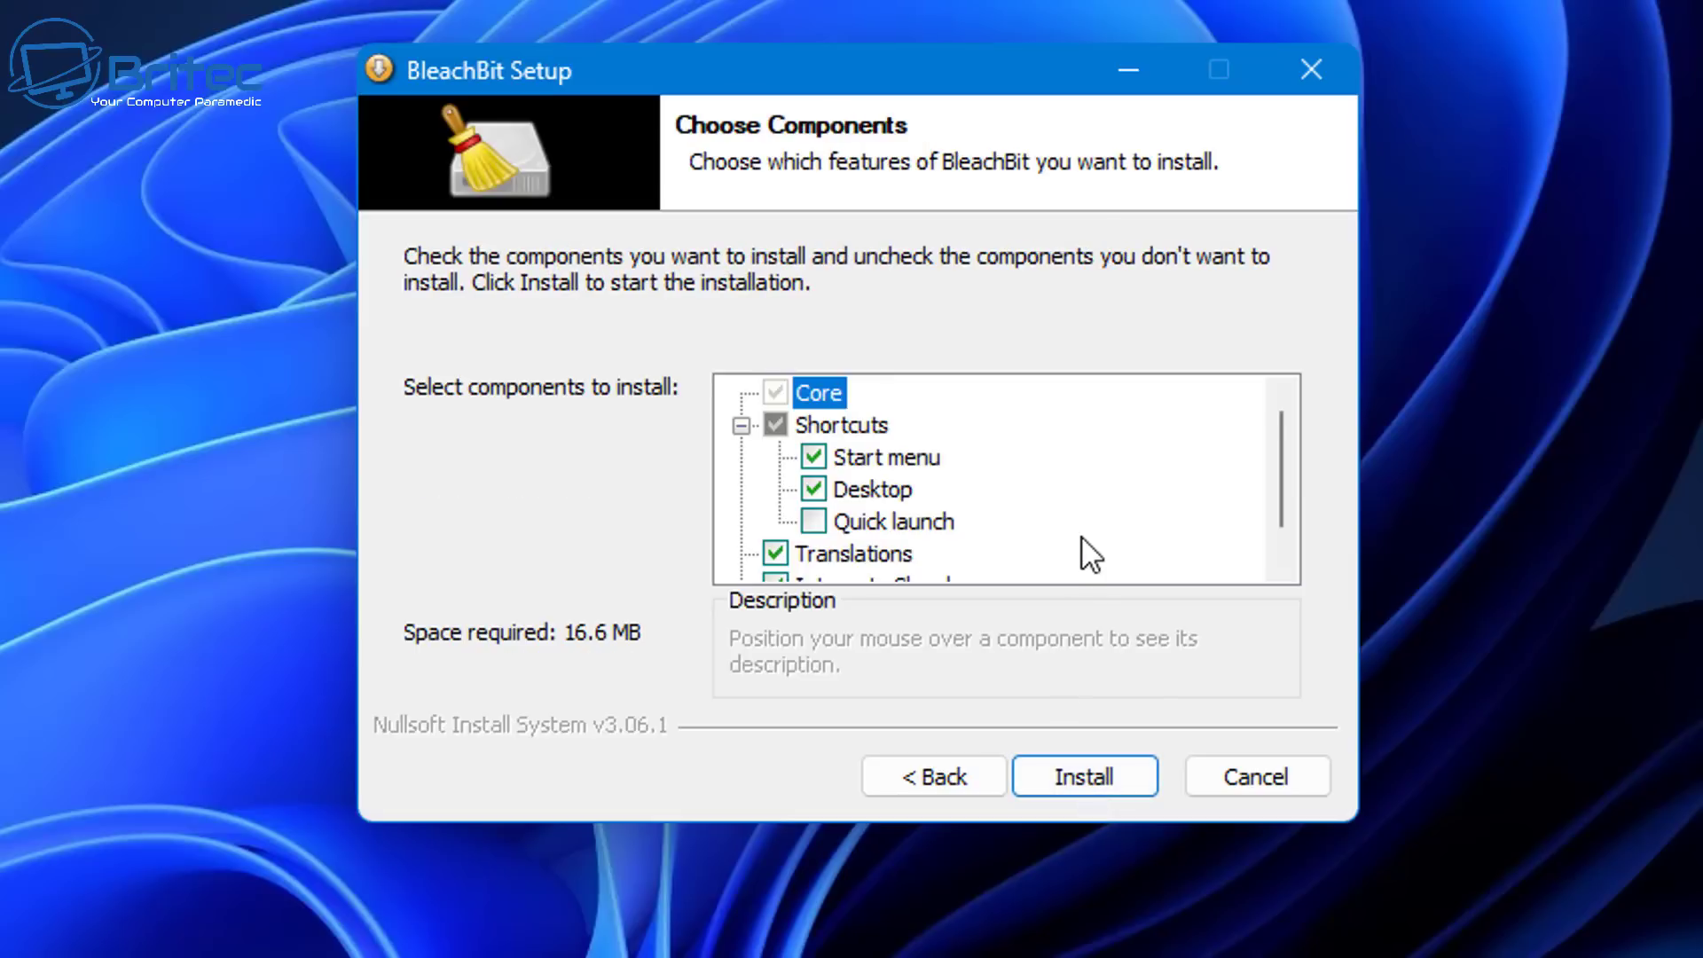
pyautogui.scroll(-1, 1079, 545)
pyautogui.scroll(1, 1080, 554)
pyautogui.click(1096, 773)
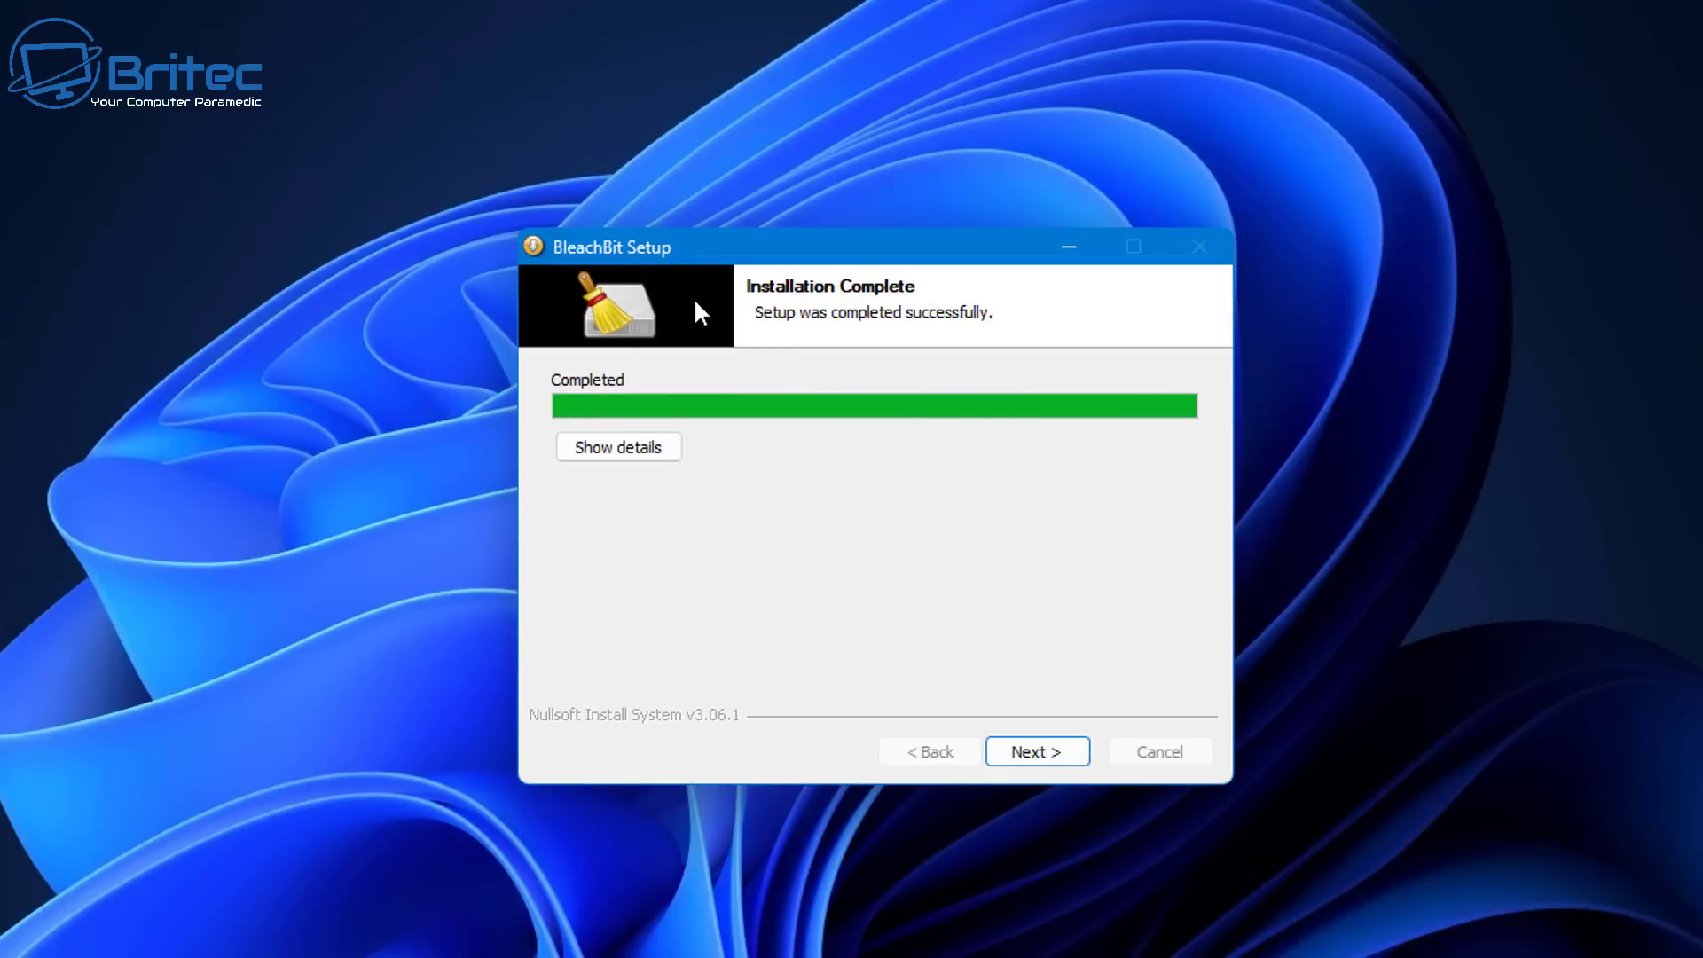
# Step: Finish setup and enable 'Download and update cleaners from community (winapp2.ini)' in BleachBit Preferences
pyautogui.click(1048, 752)
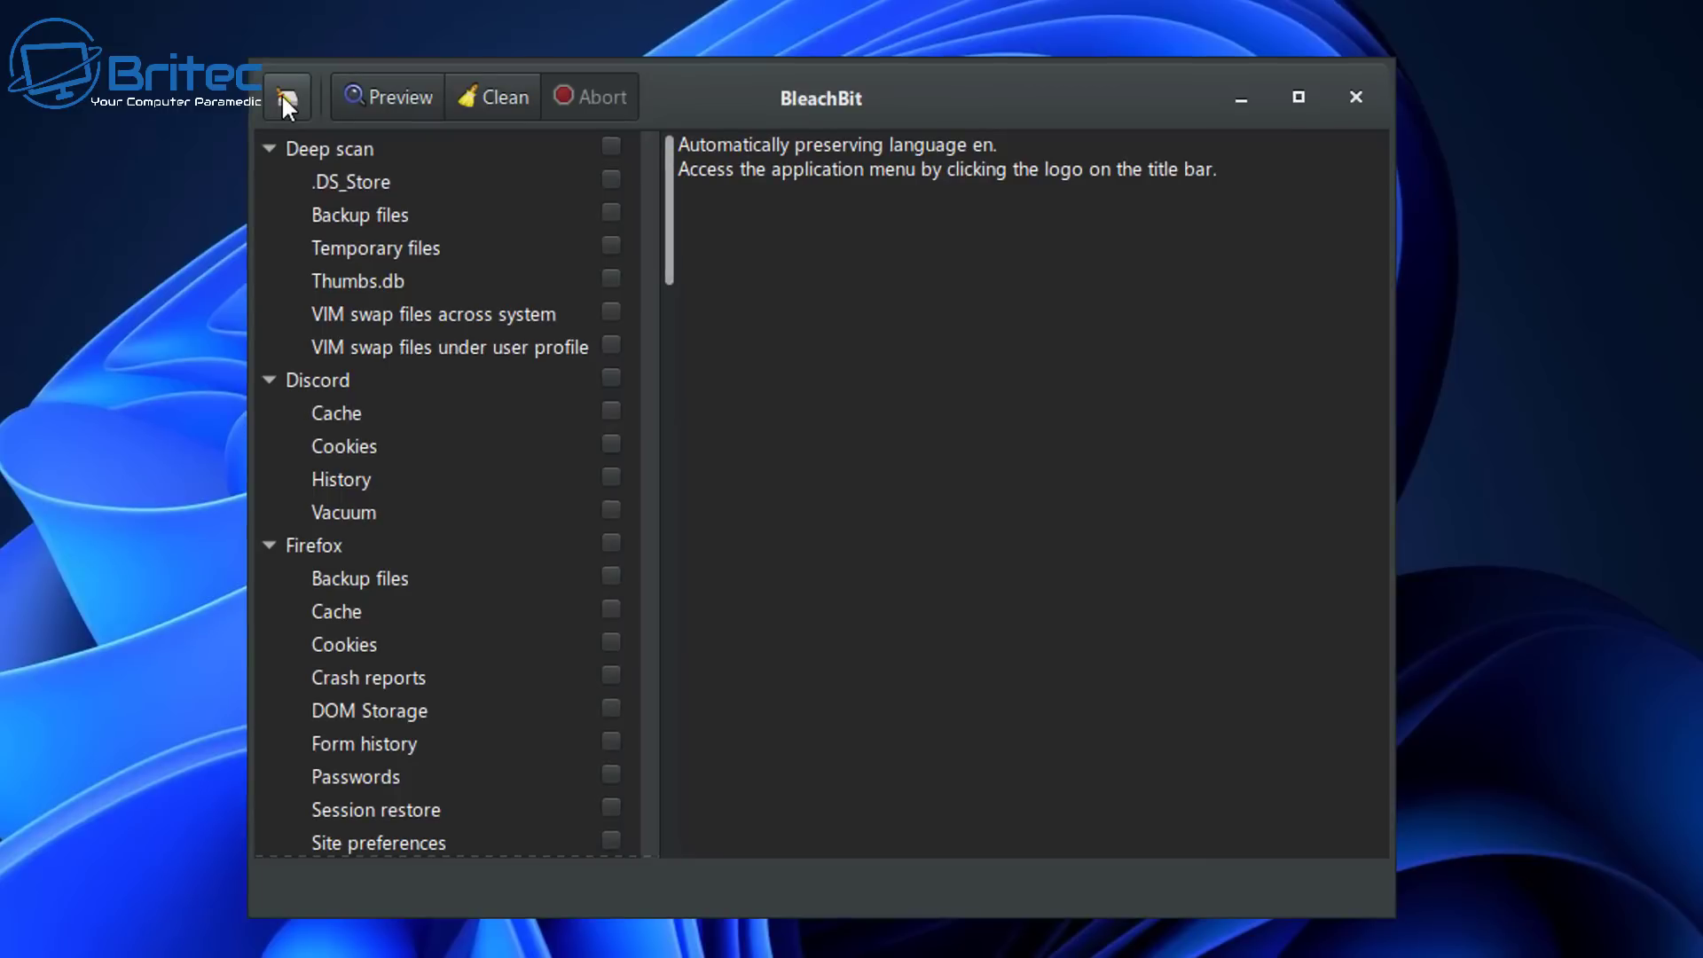
pyautogui.click(284, 99)
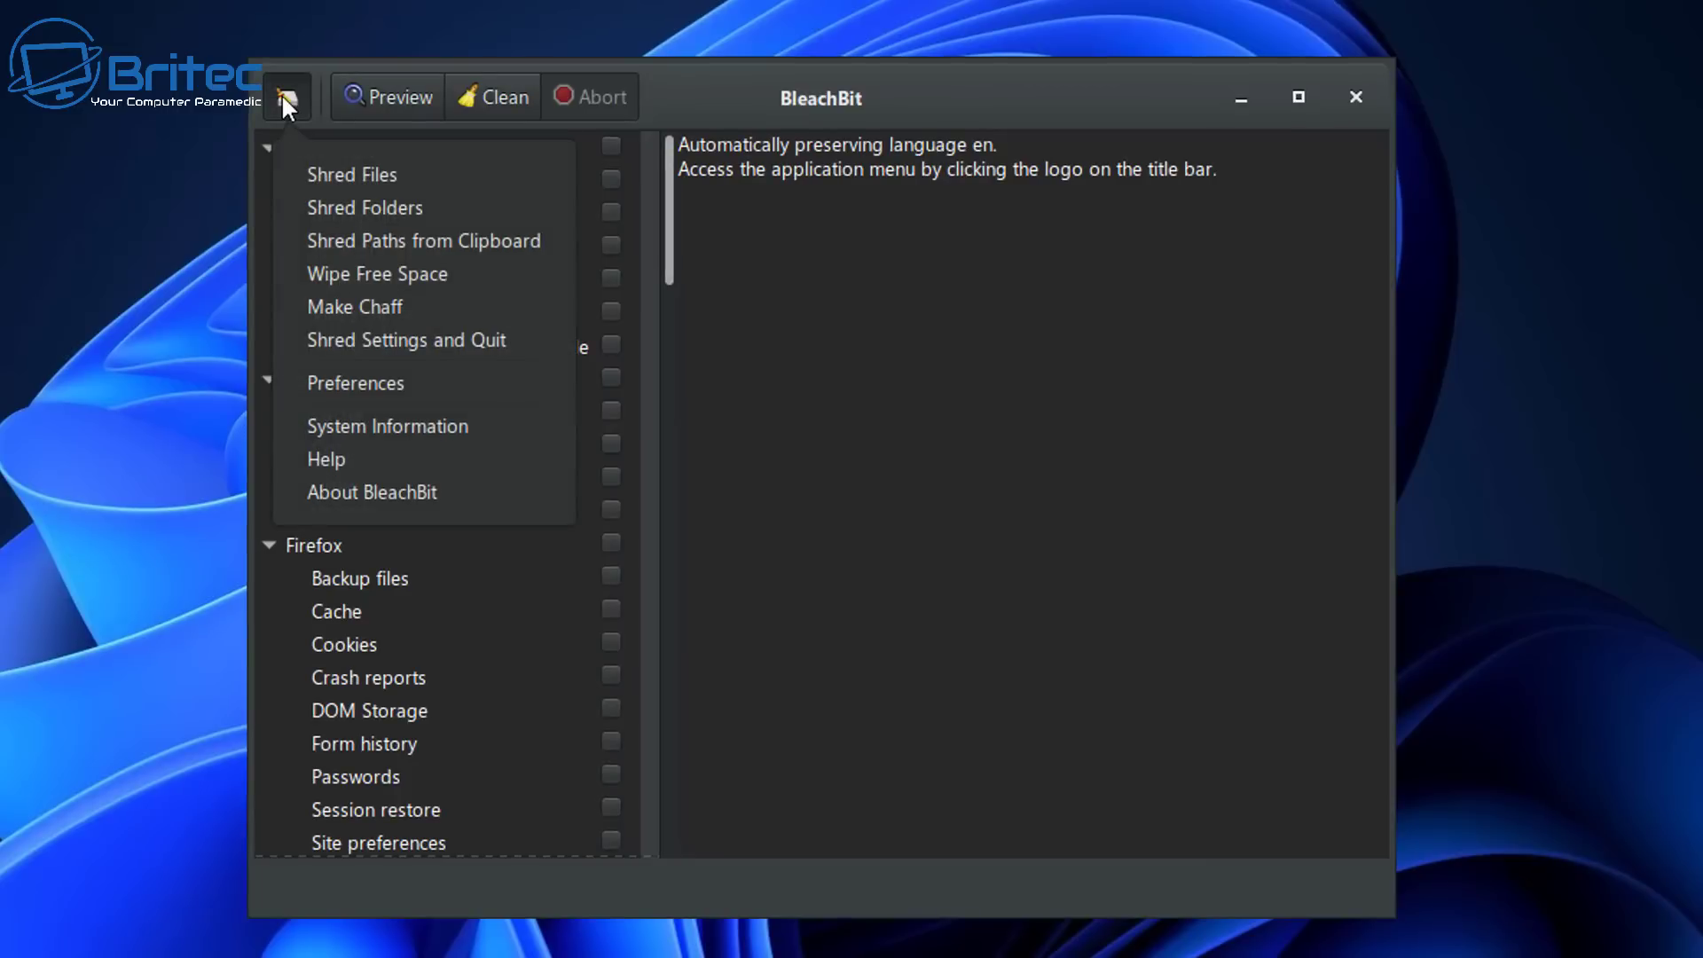
pyautogui.click(336, 384)
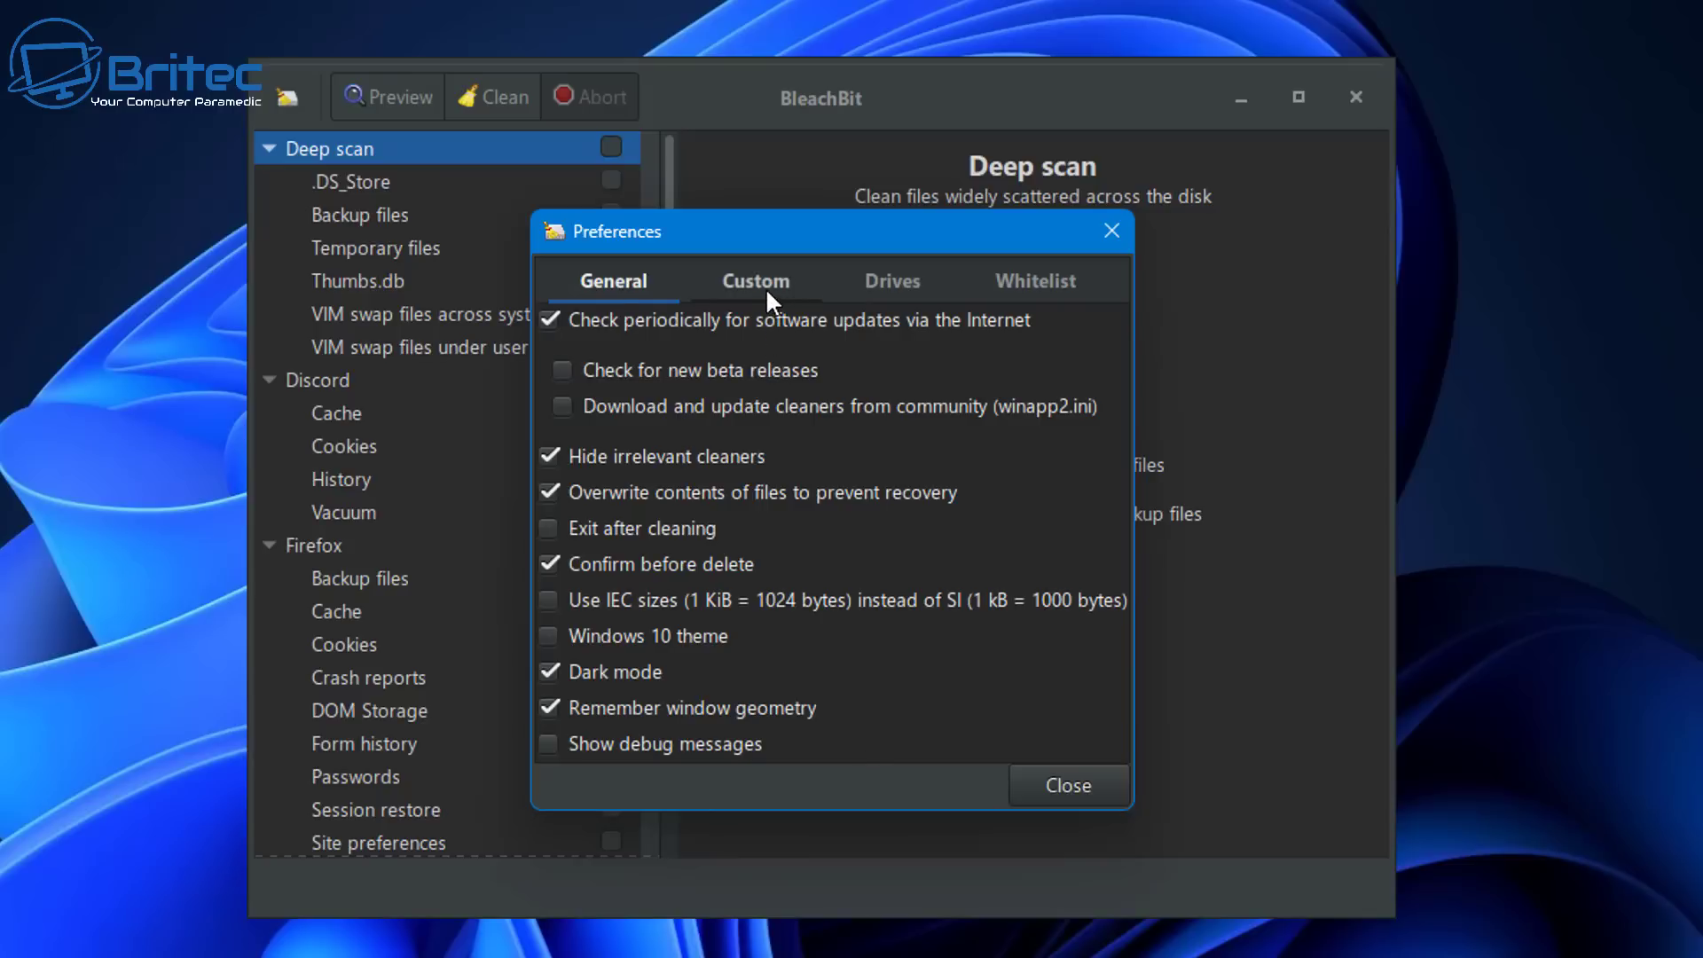
pyautogui.click(562, 405)
pyautogui.click(1070, 782)
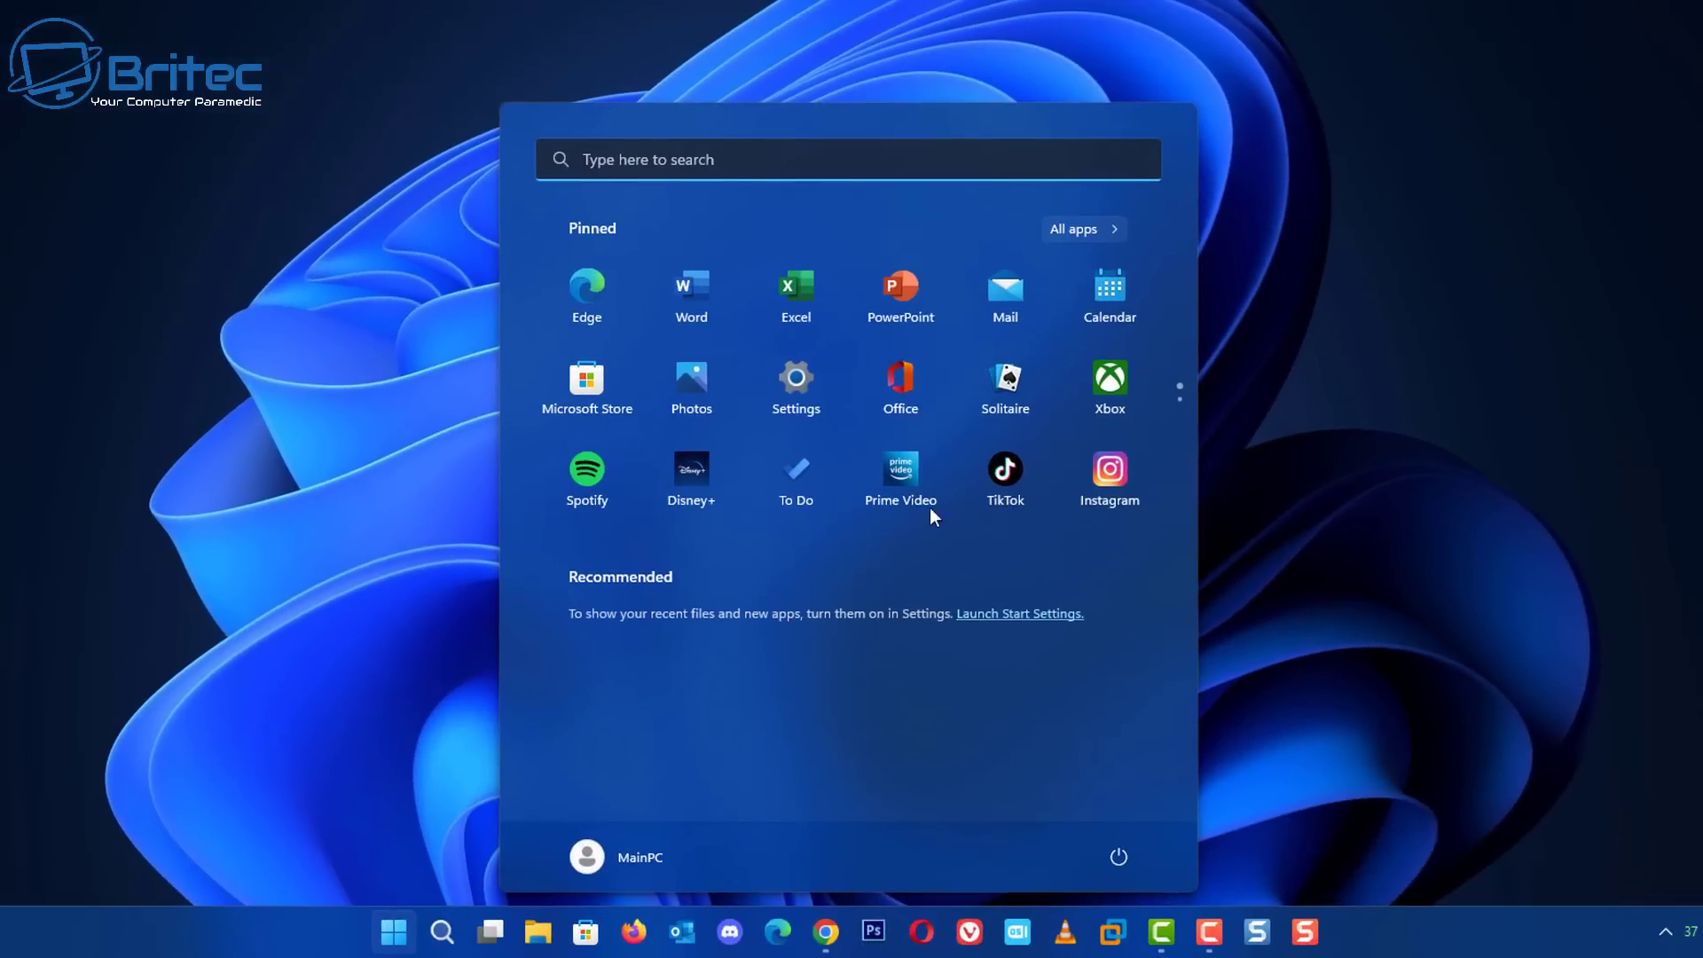
# Step: From the Start menu's All apps list, launch BleachBit as administrator to fetch the new winapp2.ini cleaners
pyautogui.click(1090, 232)
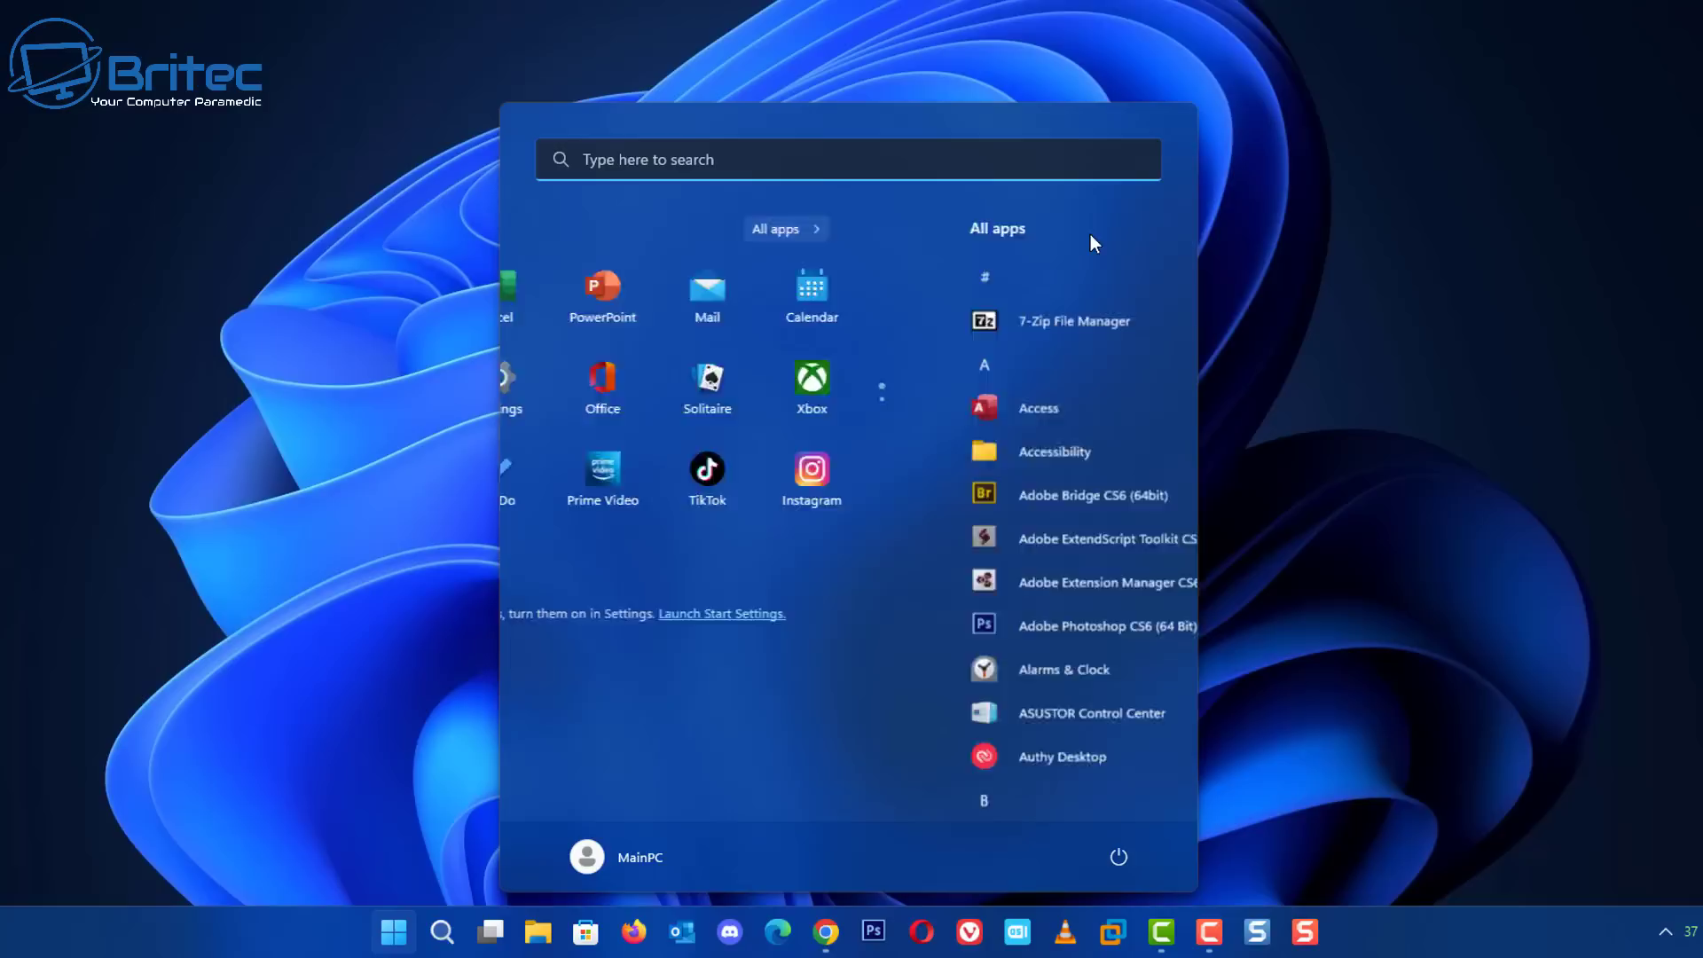
pyautogui.scroll(-5, 903, 521)
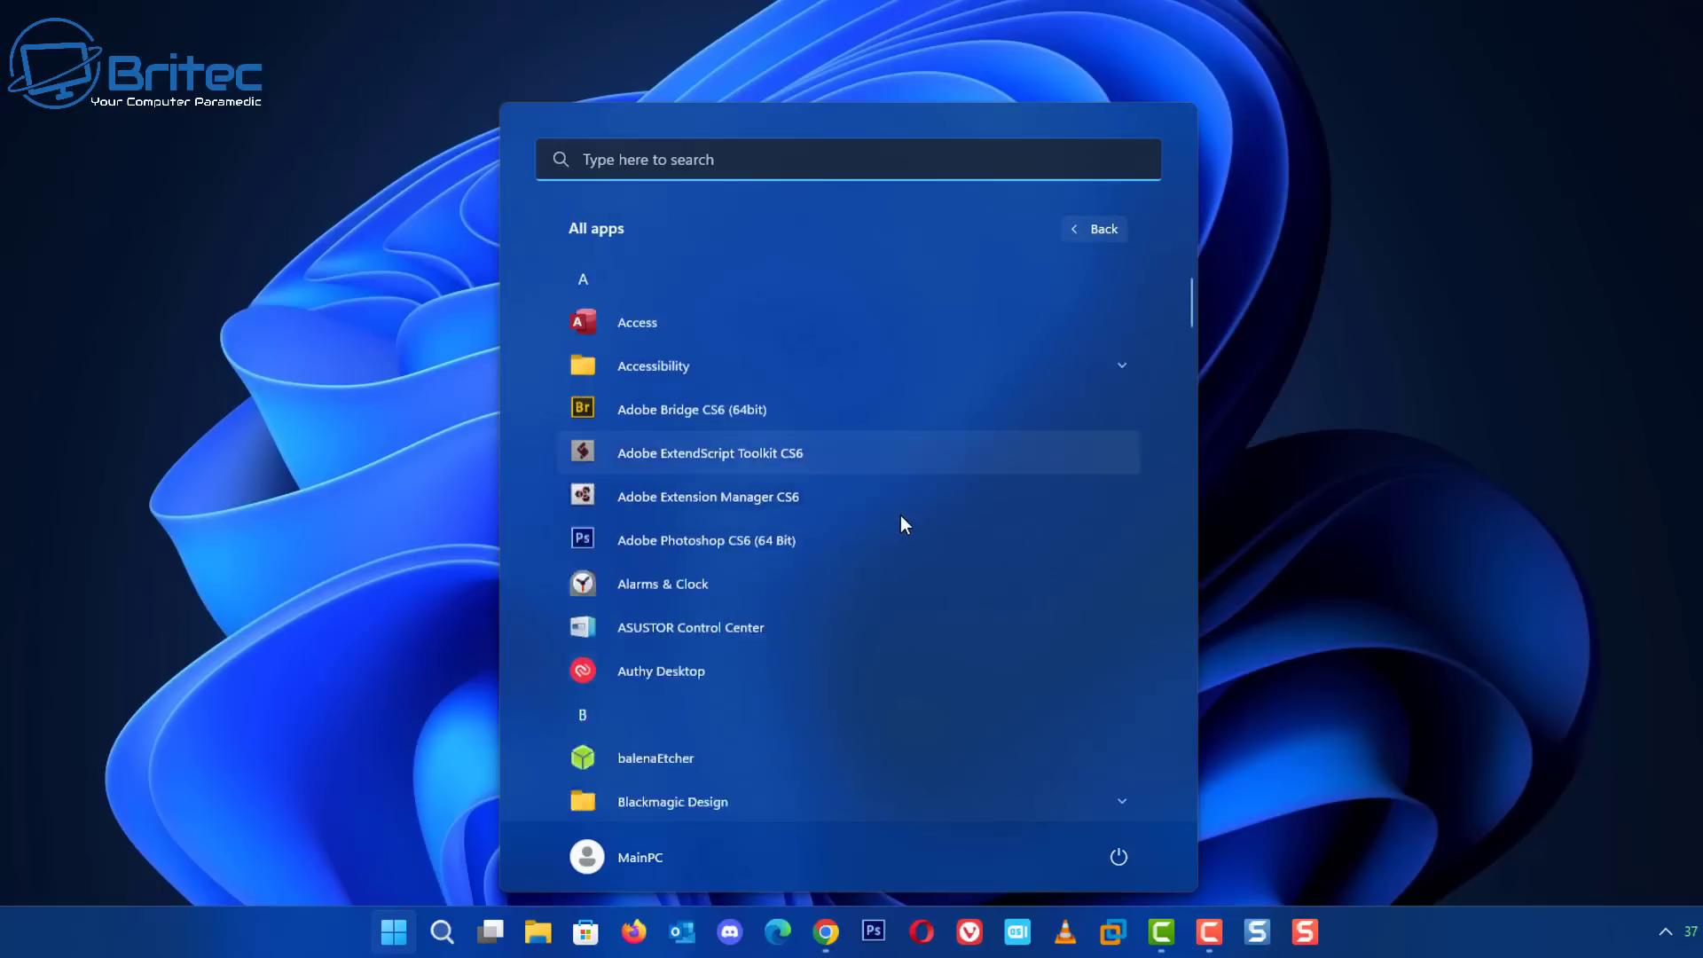
pyautogui.scroll(-1, 902, 524)
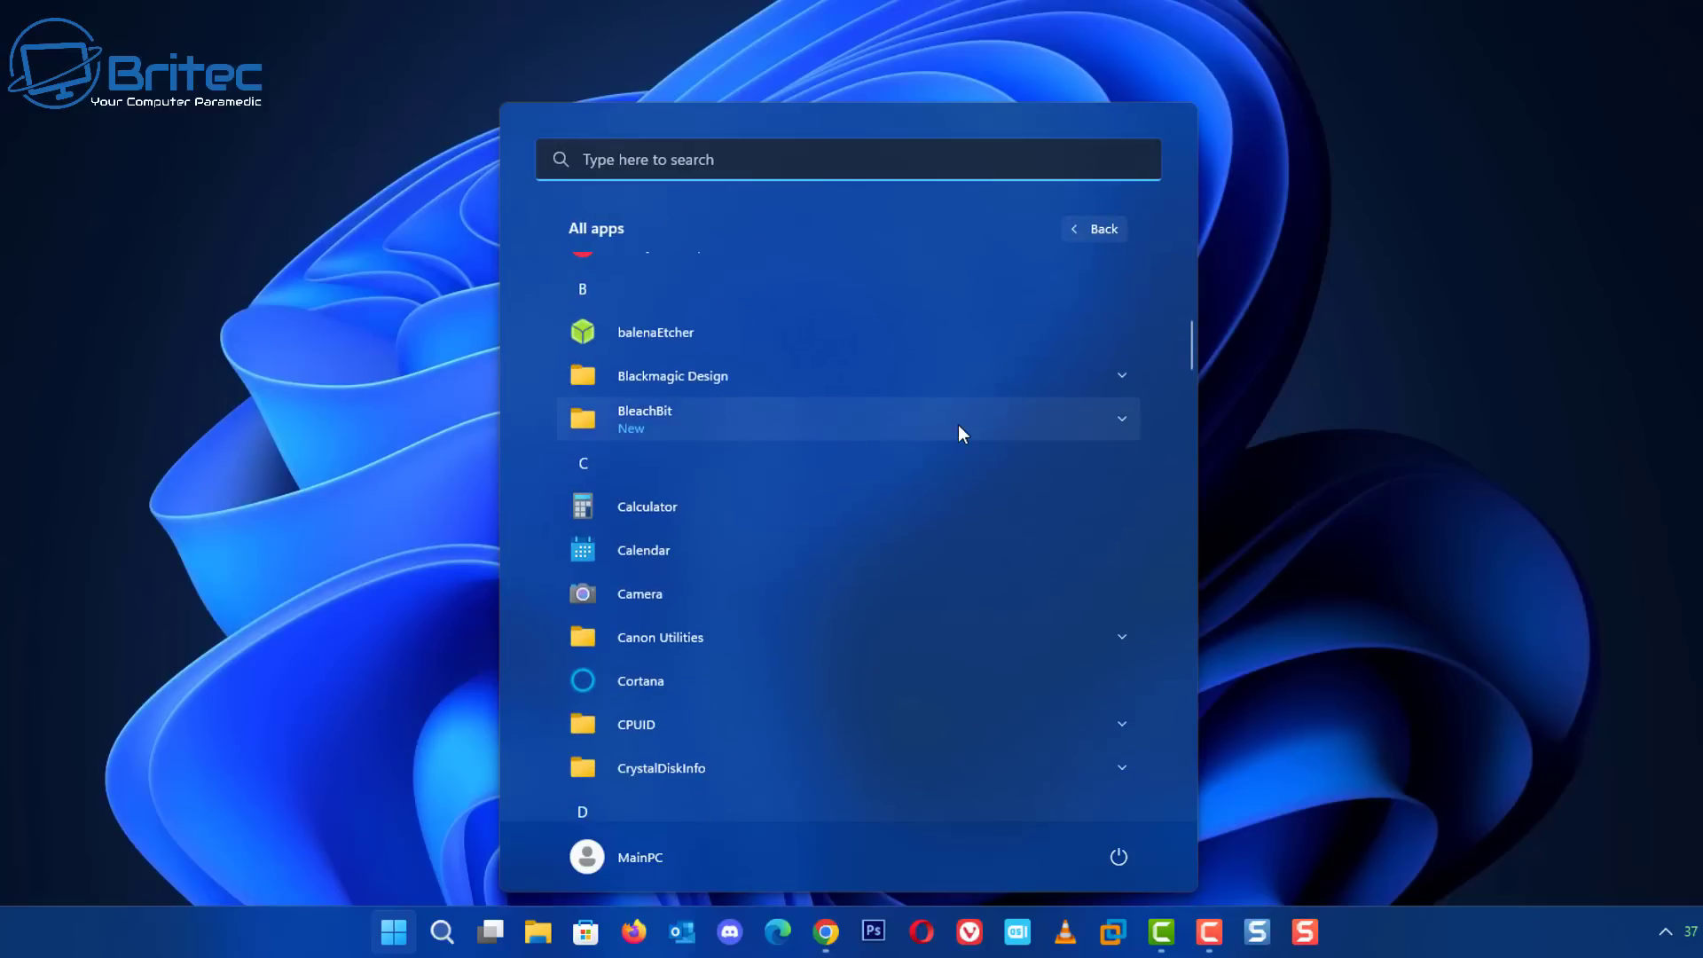
pyautogui.click(1063, 420)
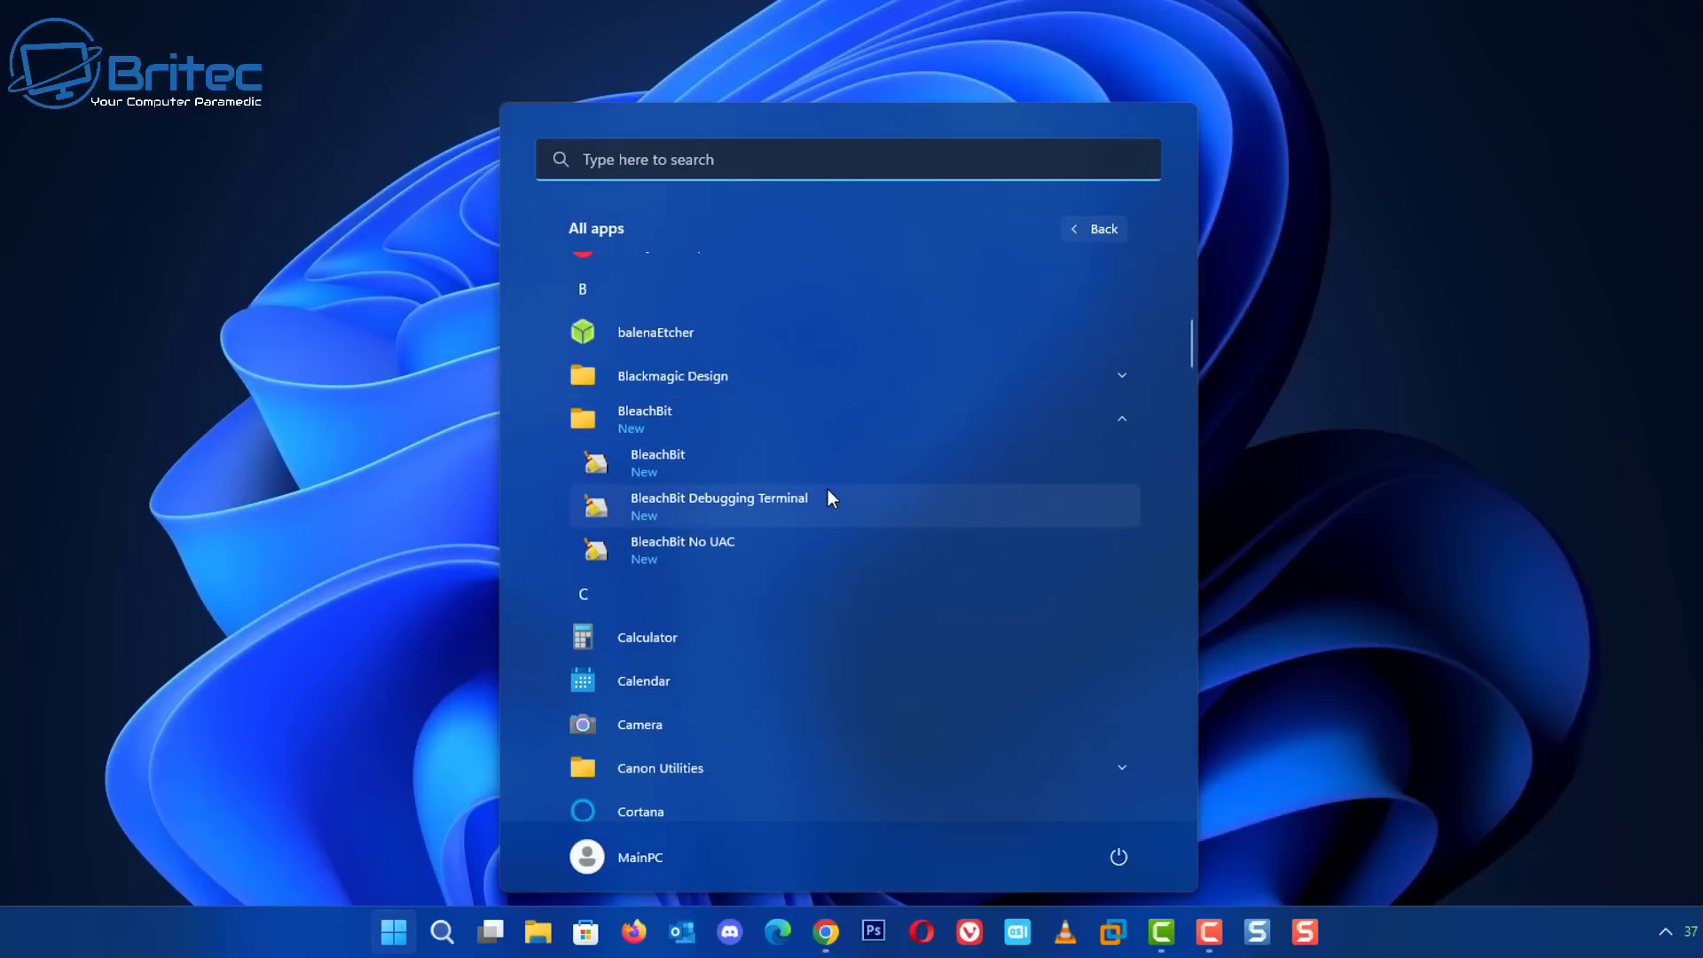
pyautogui.rightClick(690, 456)
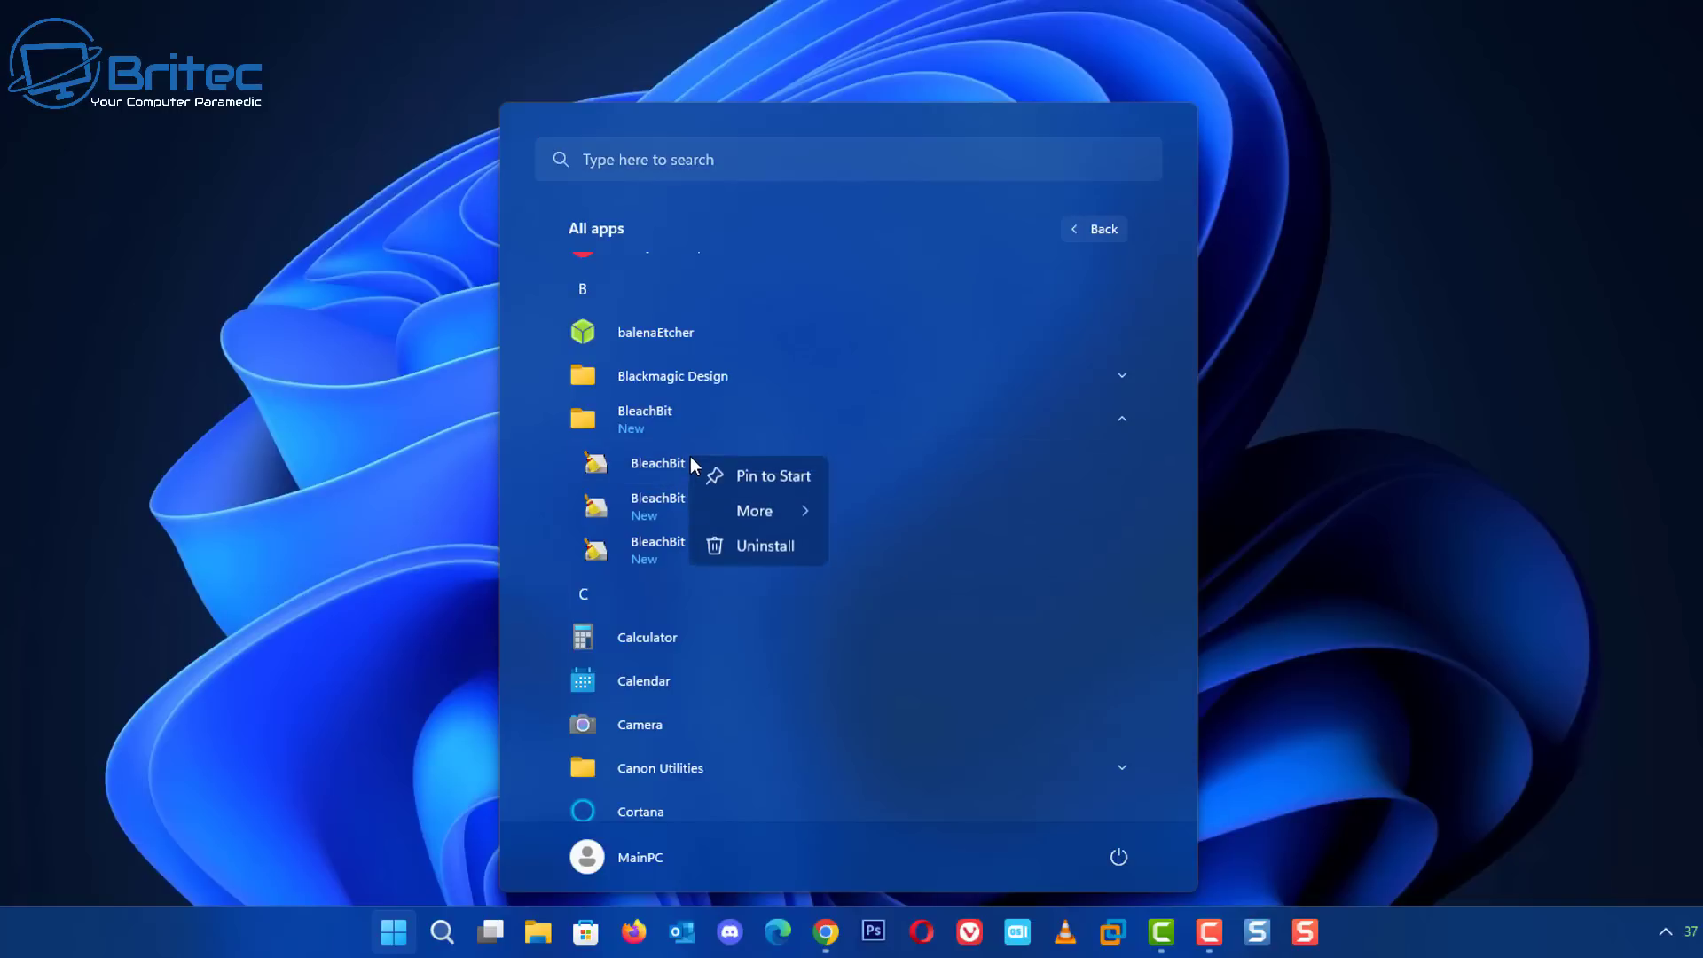
pyautogui.moveTo(781, 505)
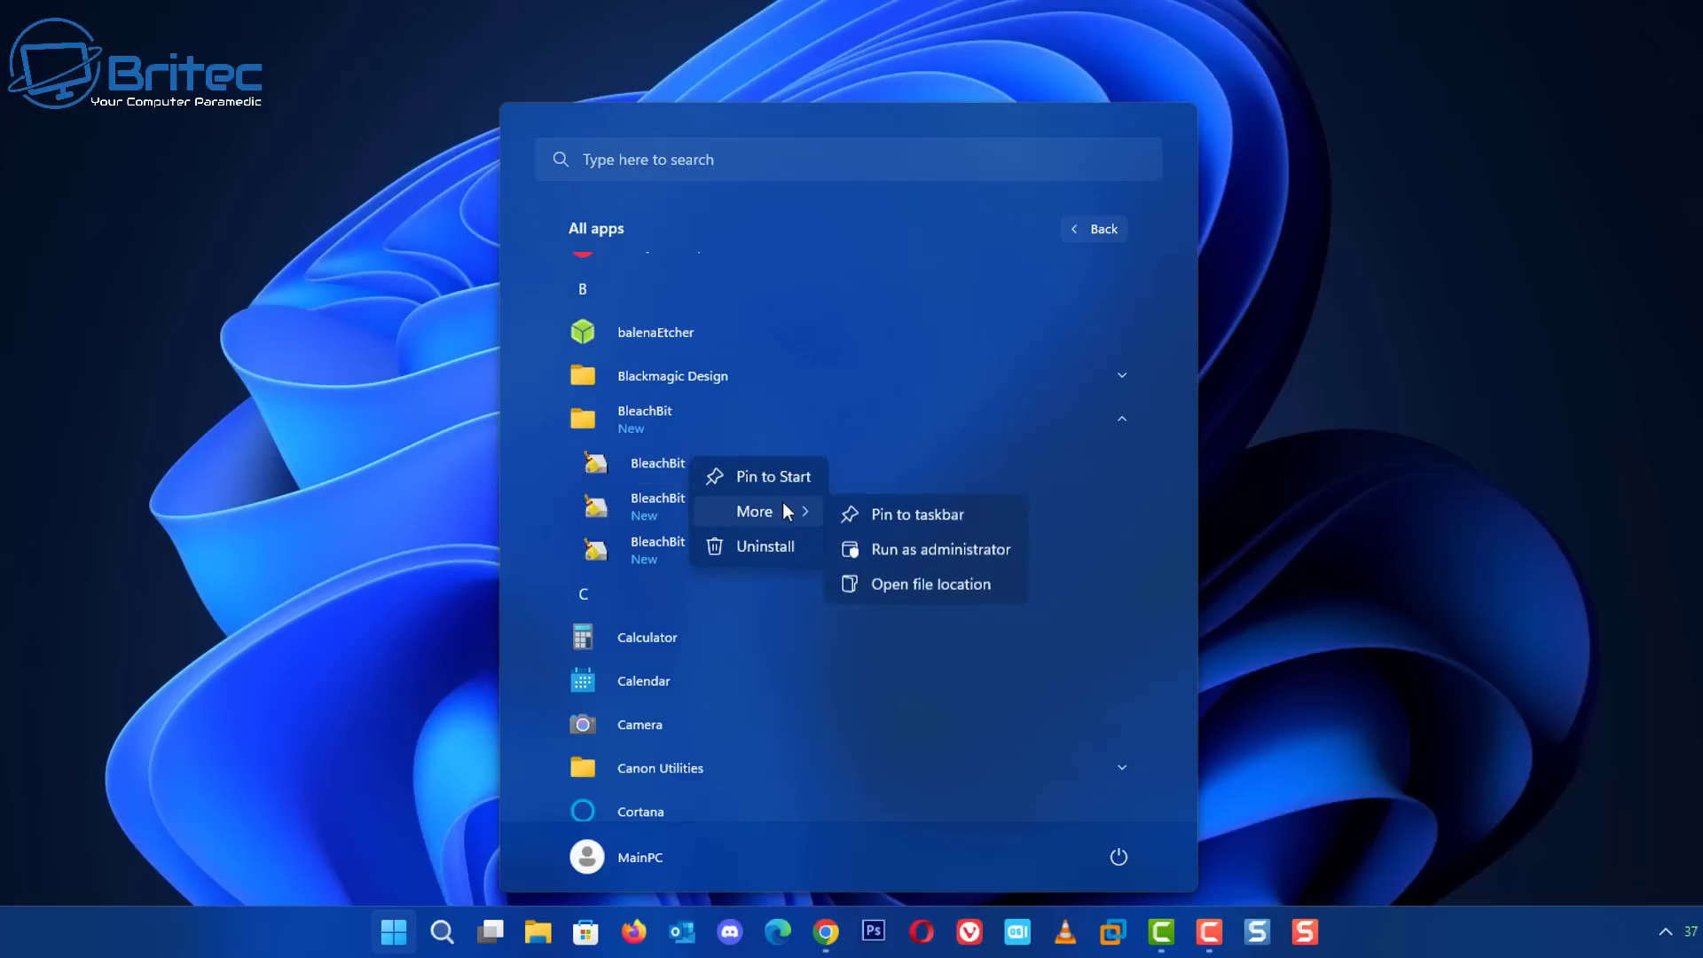
pyautogui.click(923, 550)
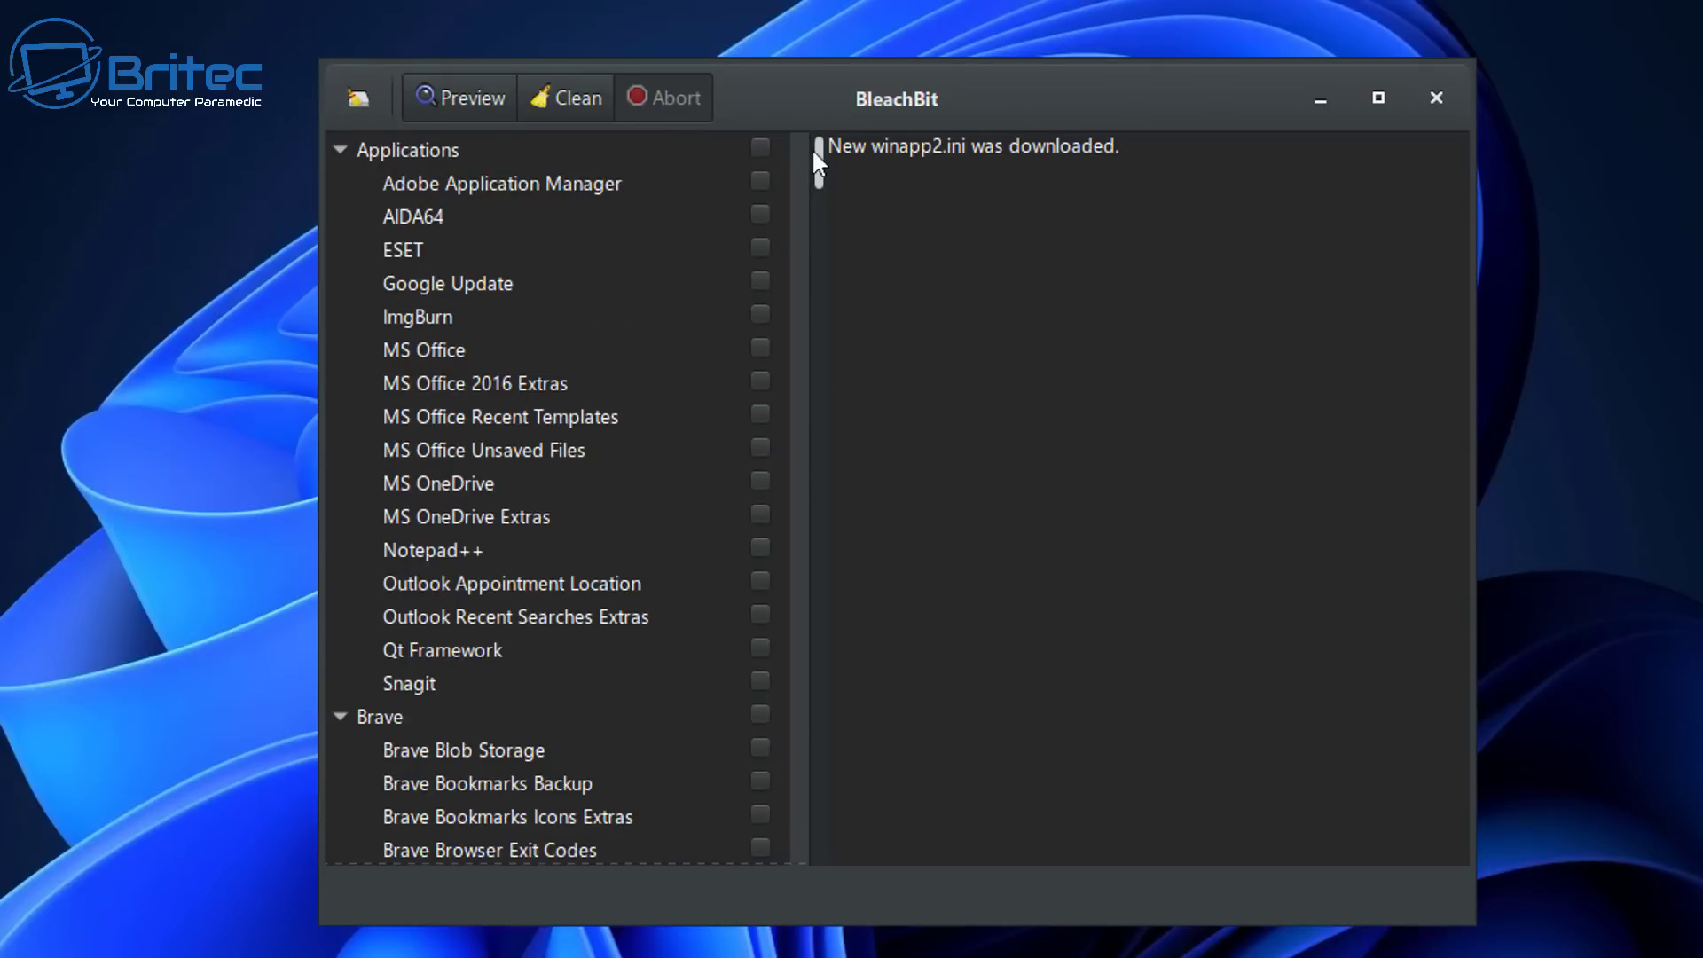
pyautogui.moveTo(814, 152); pyautogui.dragTo(711, 593)
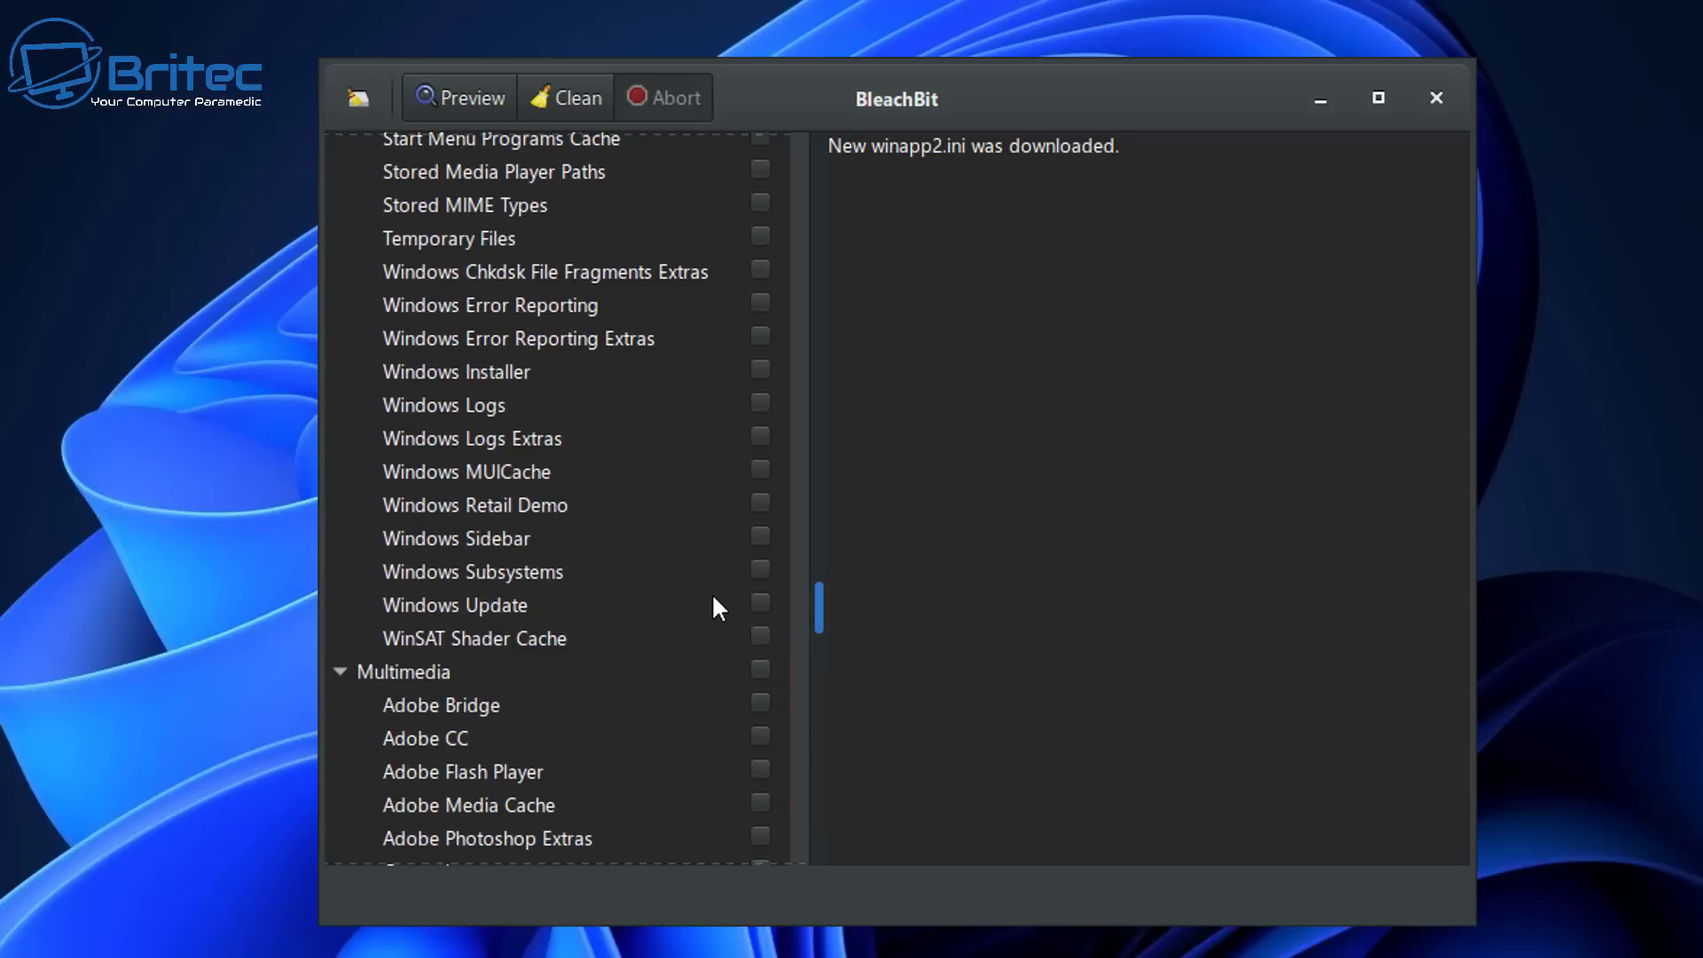
pyautogui.scroll(-5, 711, 593)
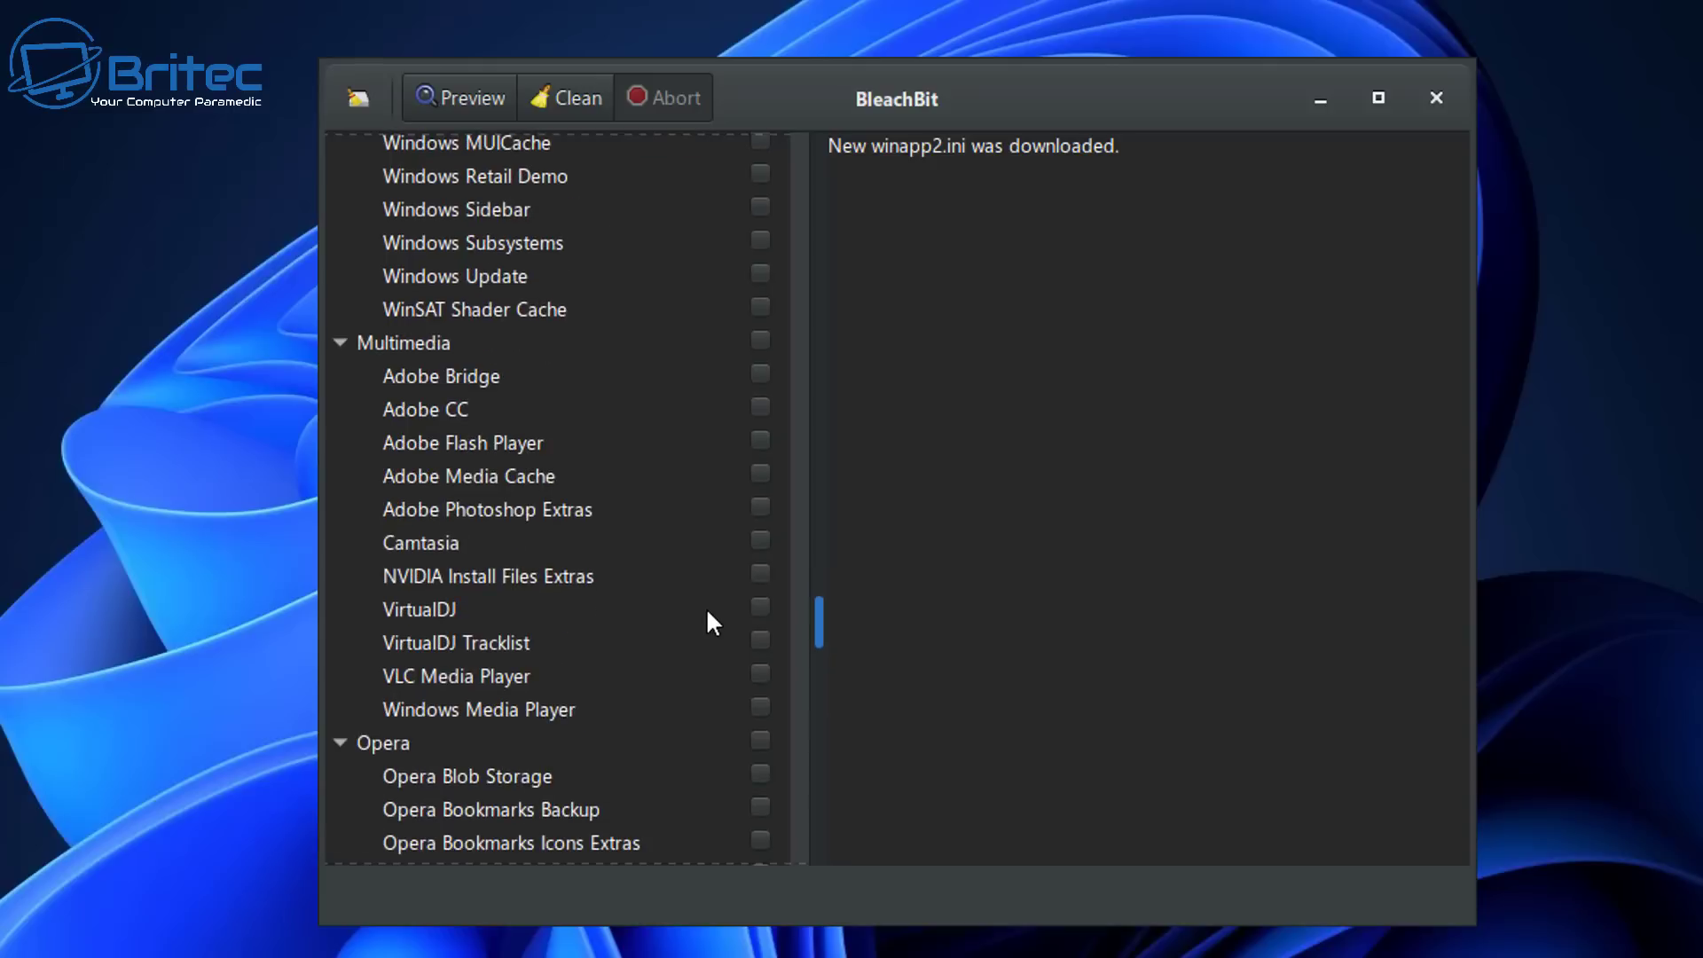
pyautogui.scroll(-20, 706, 621)
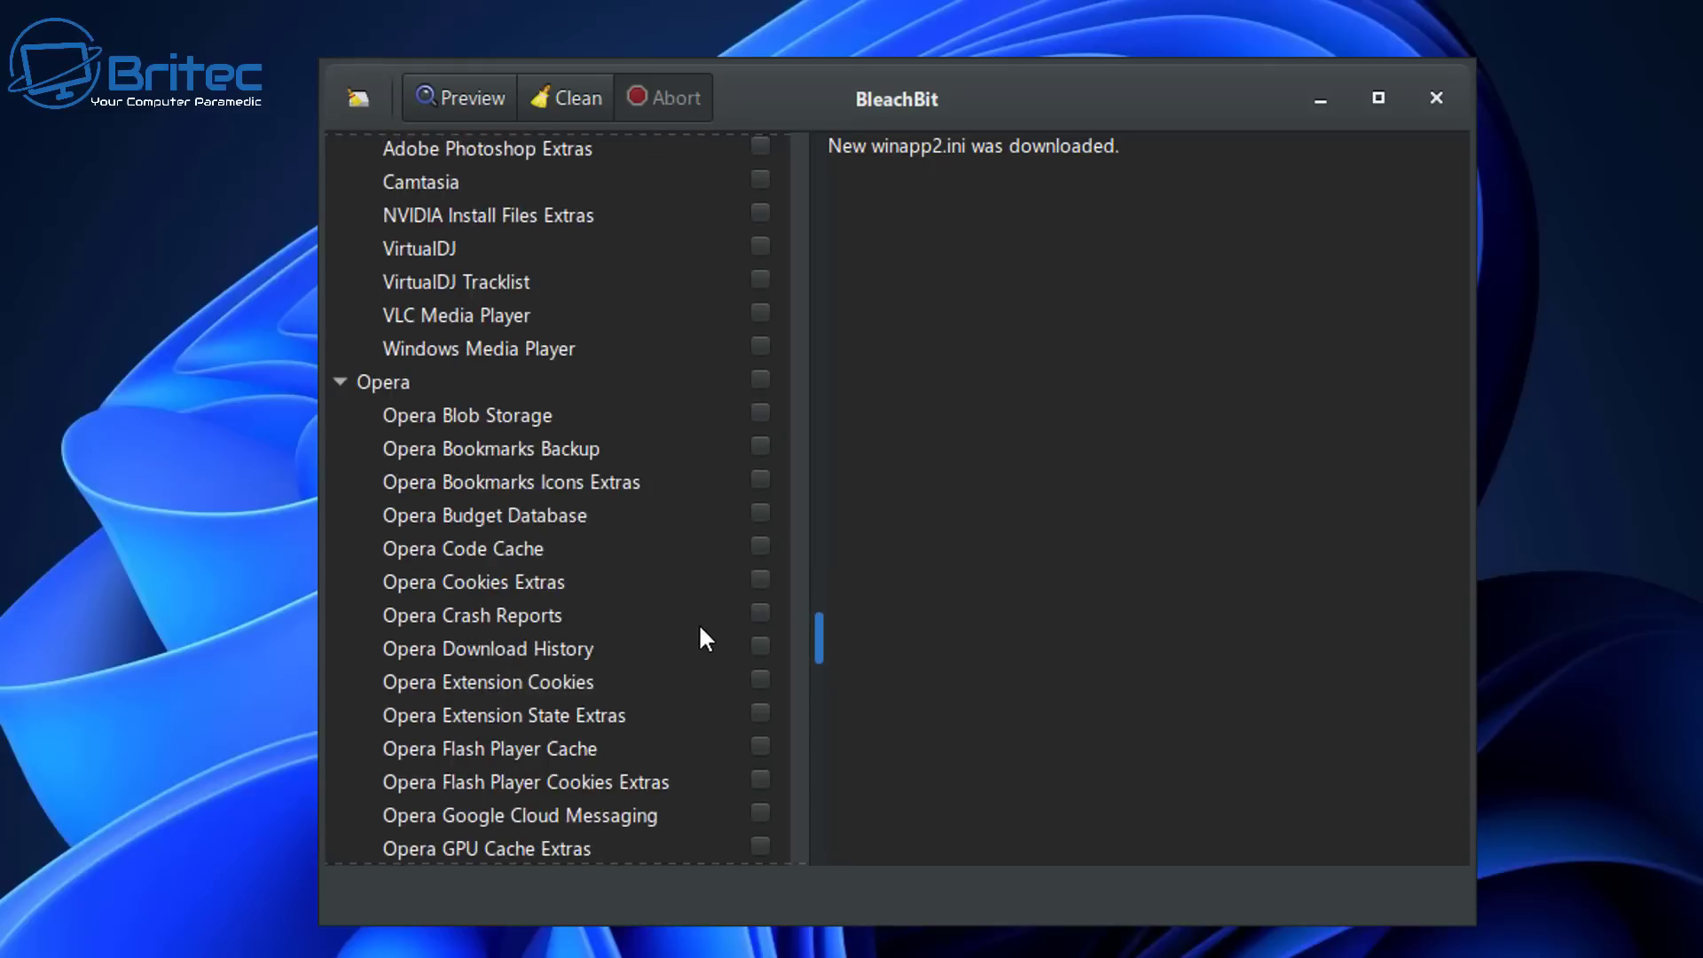
pyautogui.scroll(-4, 674, 685)
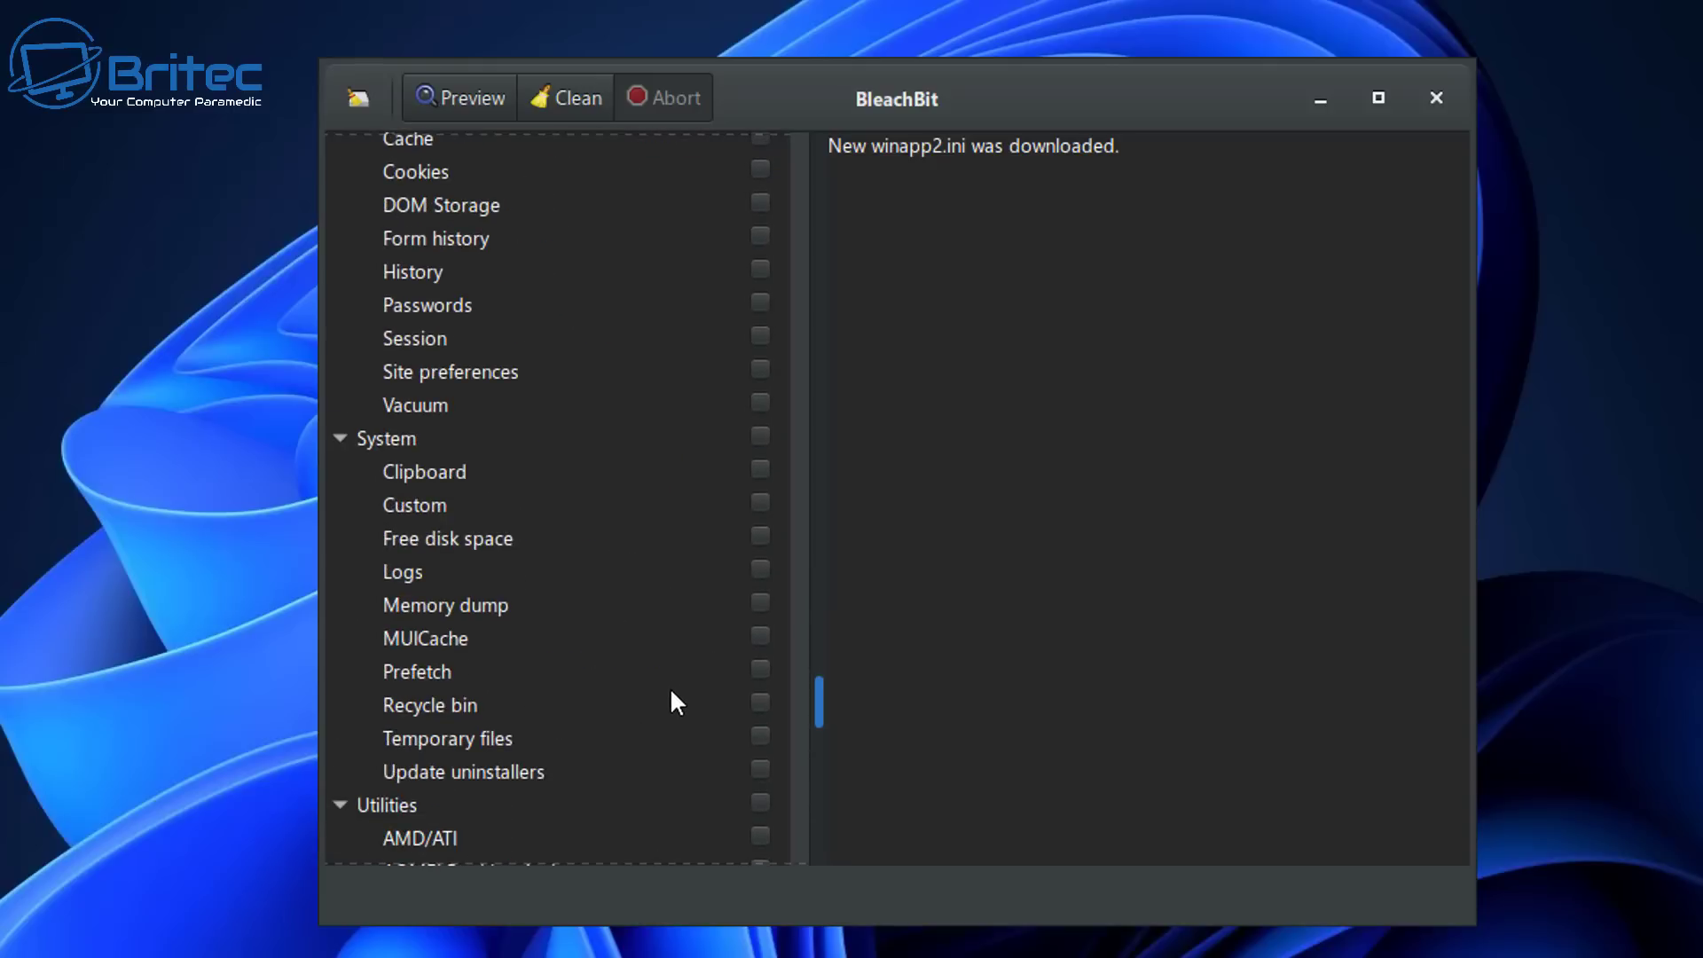
pyautogui.scroll(-8, 671, 706)
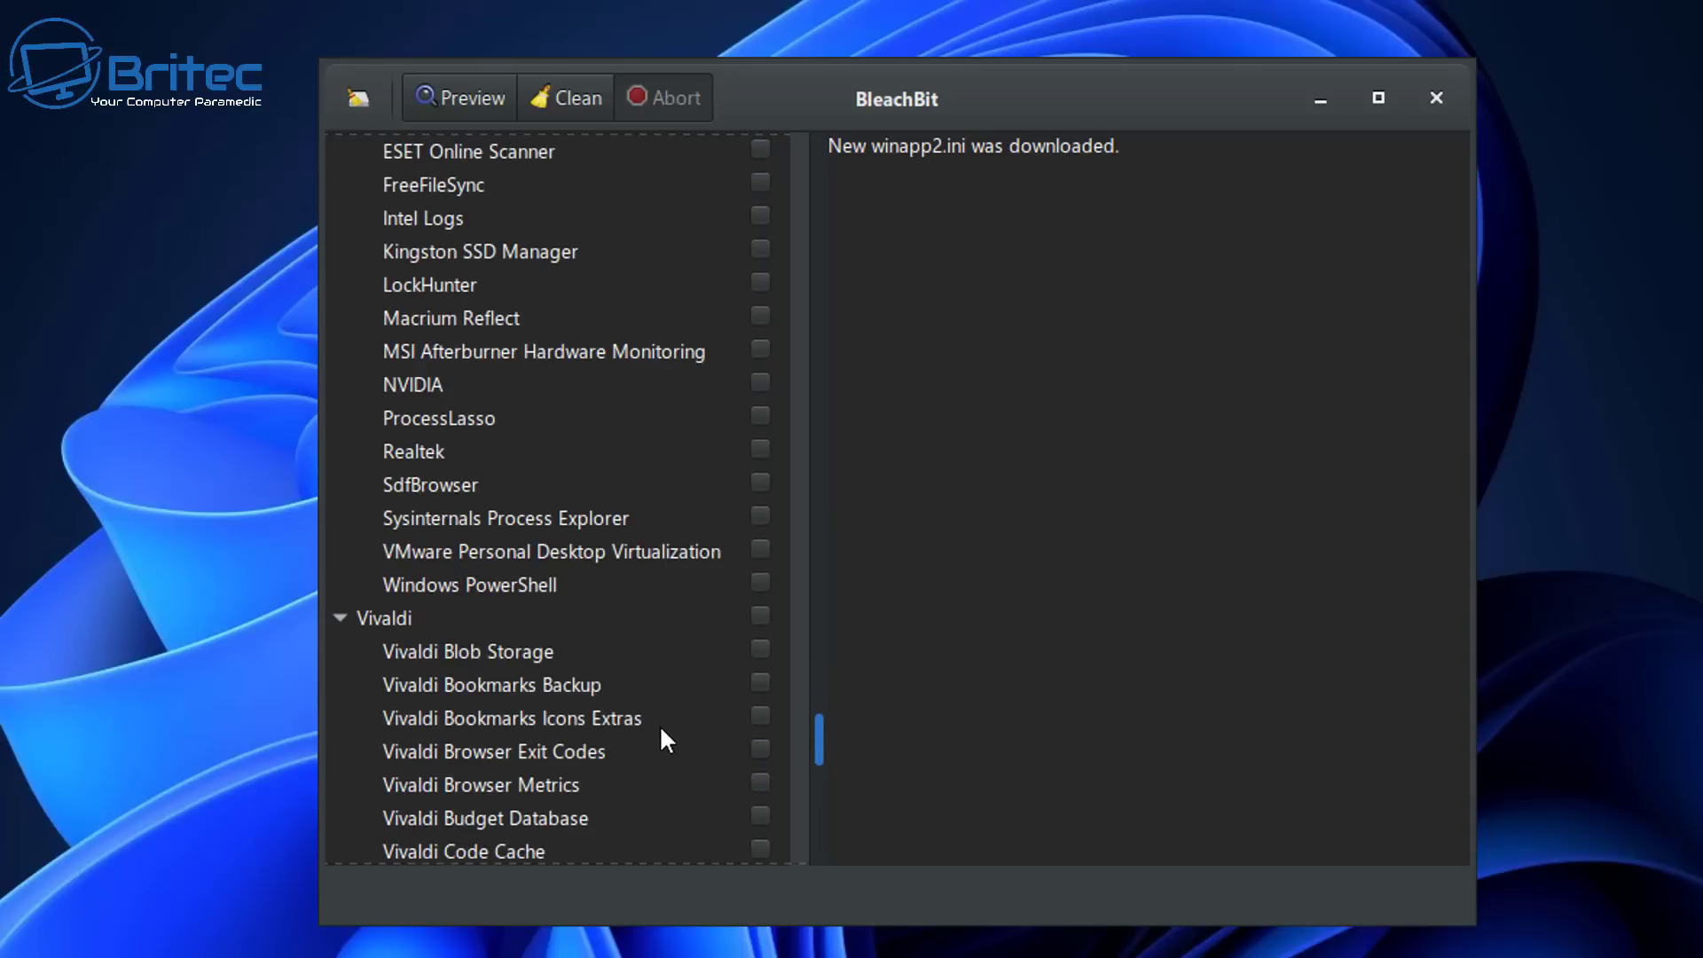
pyautogui.scroll(-5, 660, 731)
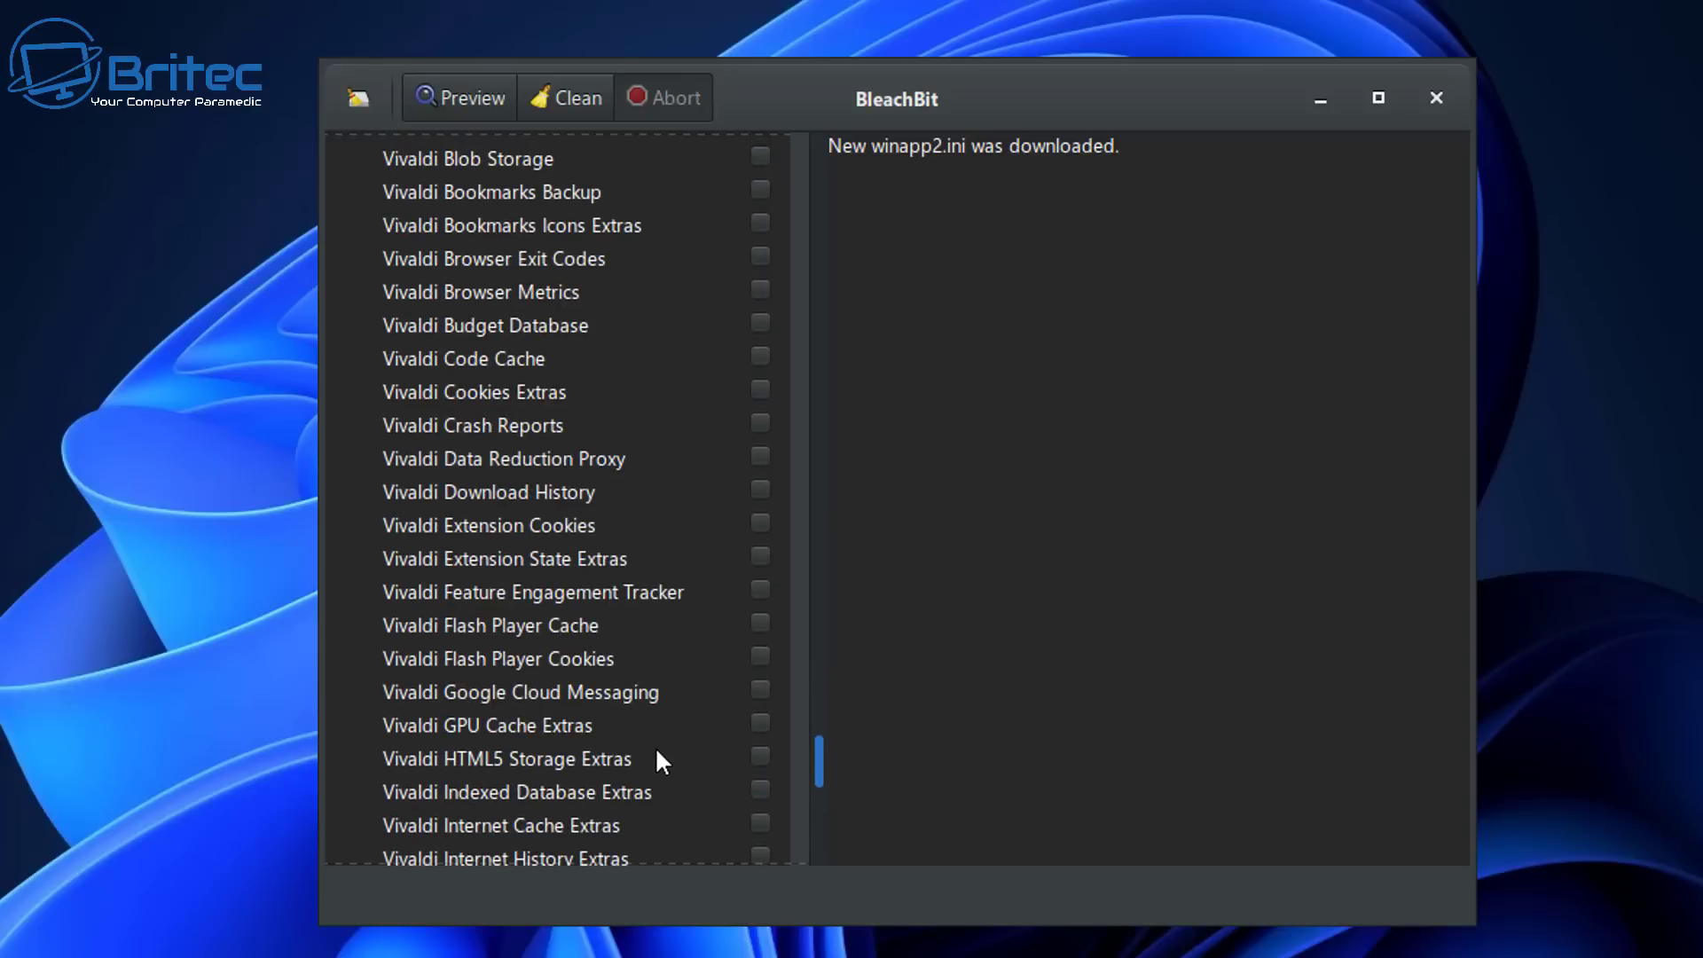
pyautogui.scroll(-12, 653, 763)
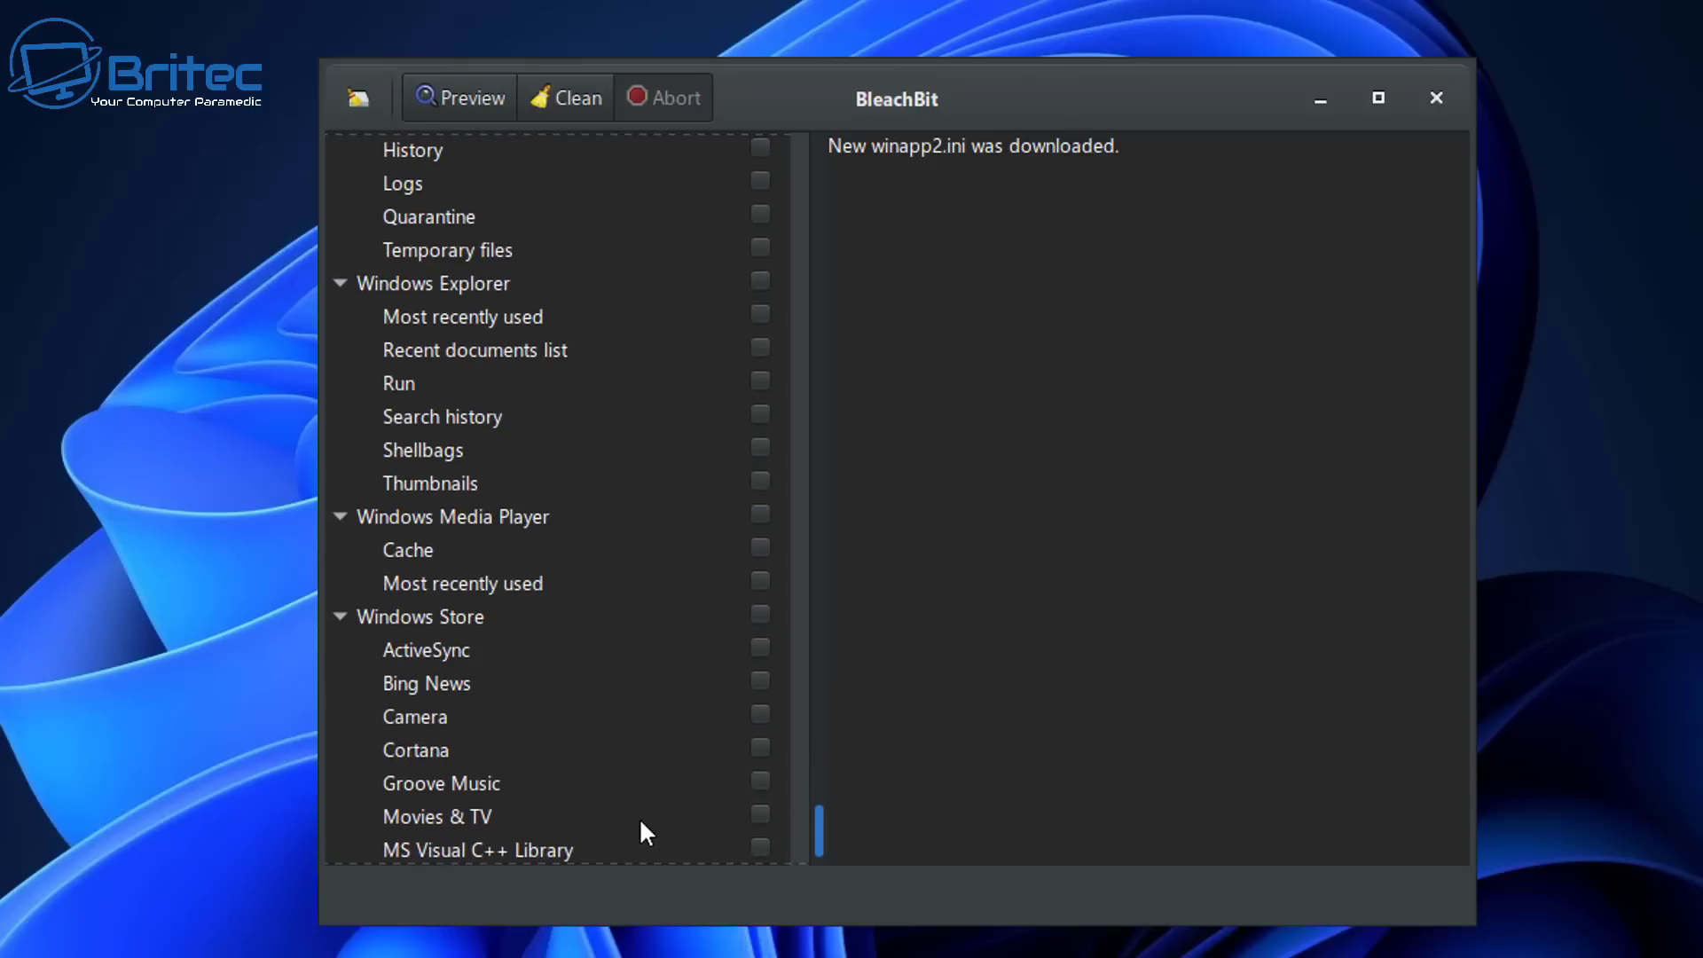